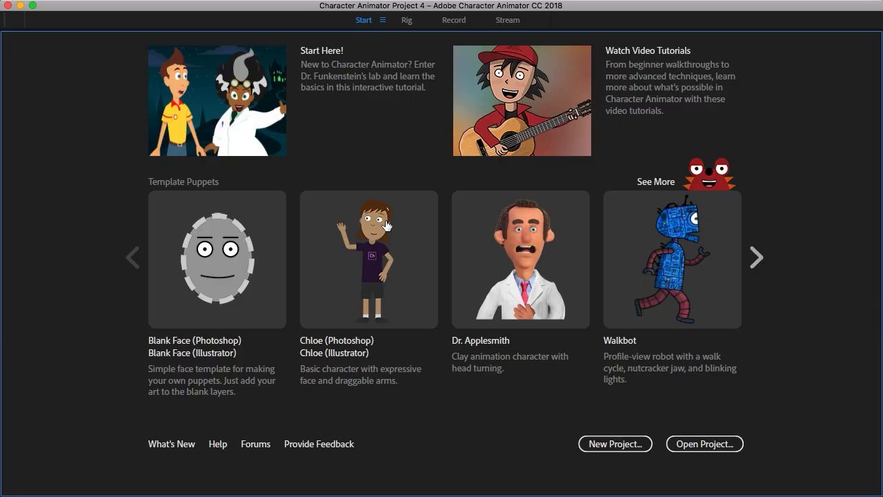
# Start a new project and choose the Exercise Files folder, inside Tutorials and Udemy, as its save location.
pyautogui.click(620, 447)
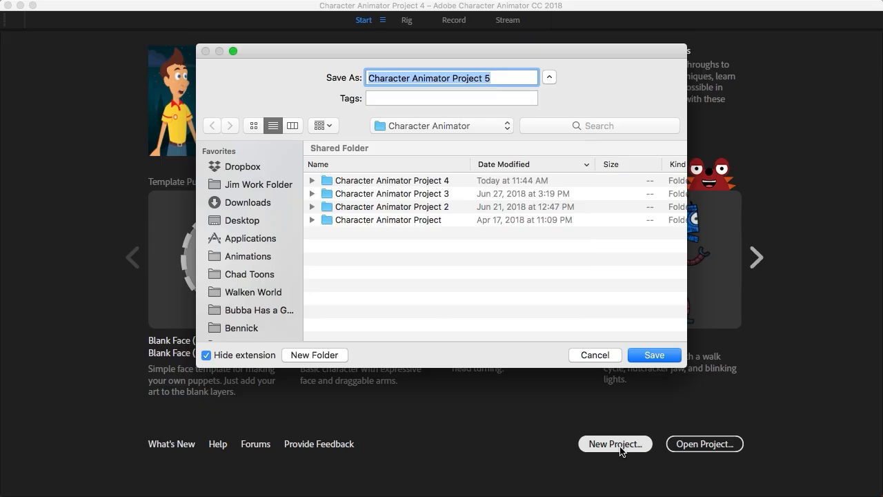
pyautogui.click(456, 123)
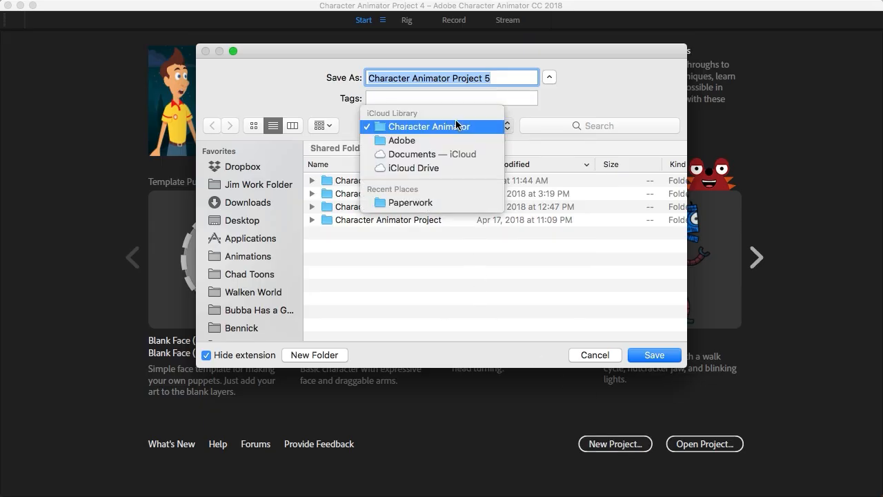
pyautogui.click(518, 250)
pyautogui.scroll(-4, 251, 271)
pyautogui.click(252, 271)
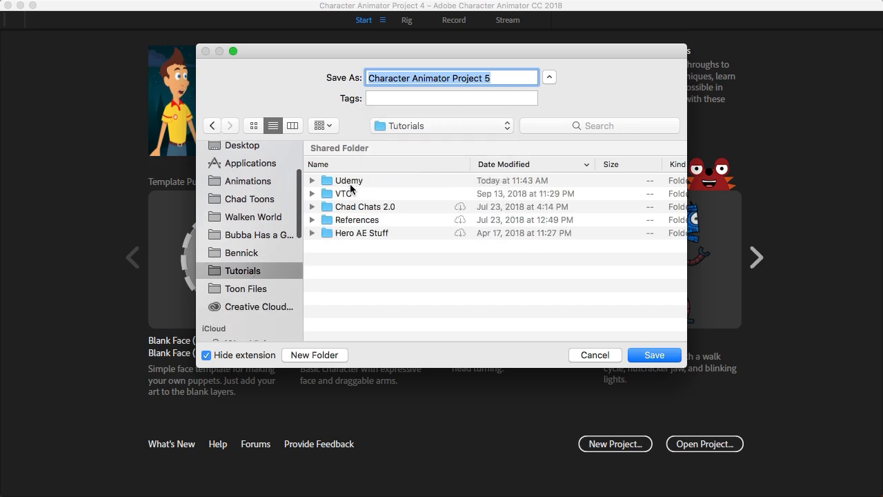
pyautogui.doubleClick(349, 182)
pyautogui.doubleClick(357, 181)
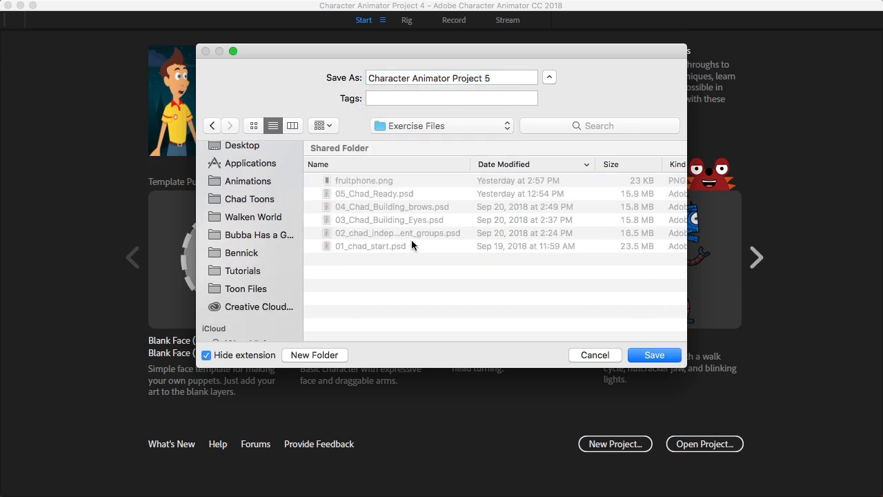
# Name the new project 06_Chad_Character_Animator and save it.
pyautogui.click(497, 78)
pyautogui.moveTo(497, 78); pyautogui.dragTo(354, 82)
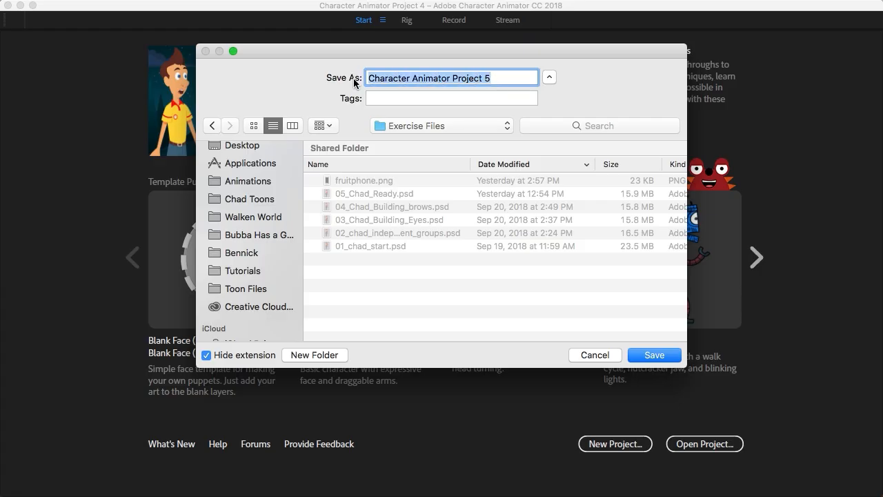
pyautogui.write('06_')
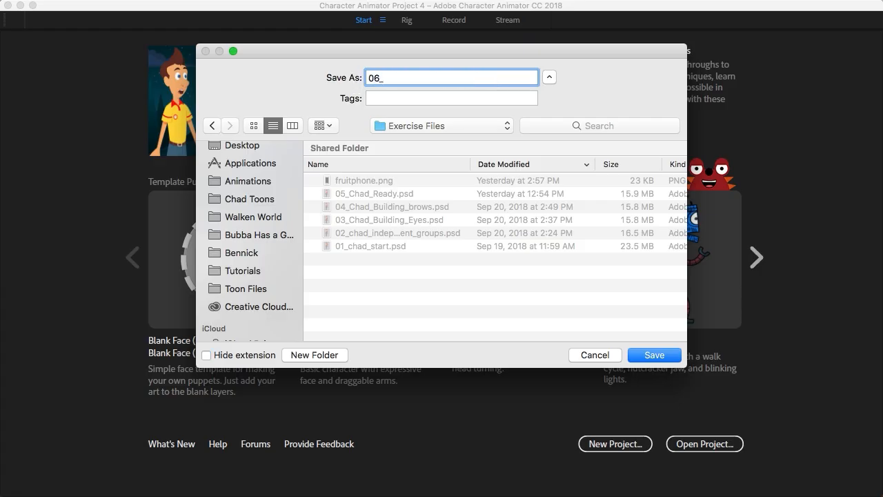
pyautogui.write('Chad_Character_Animator')
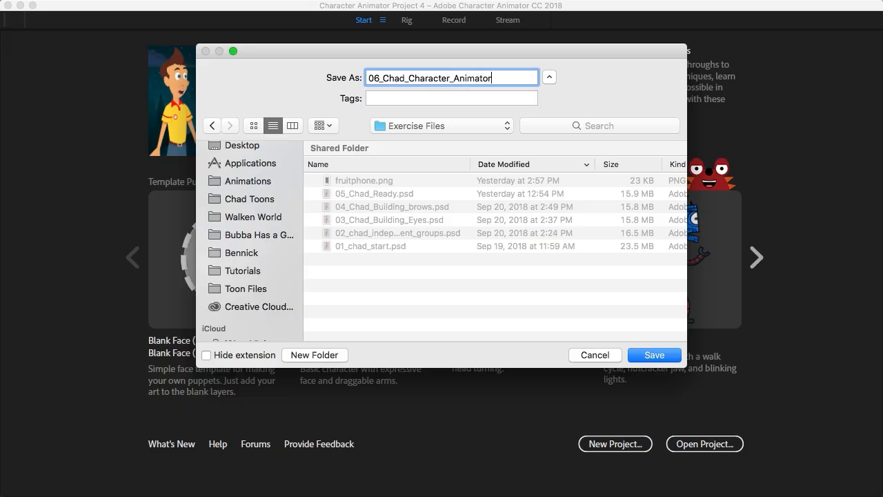
pyautogui.press('Return')
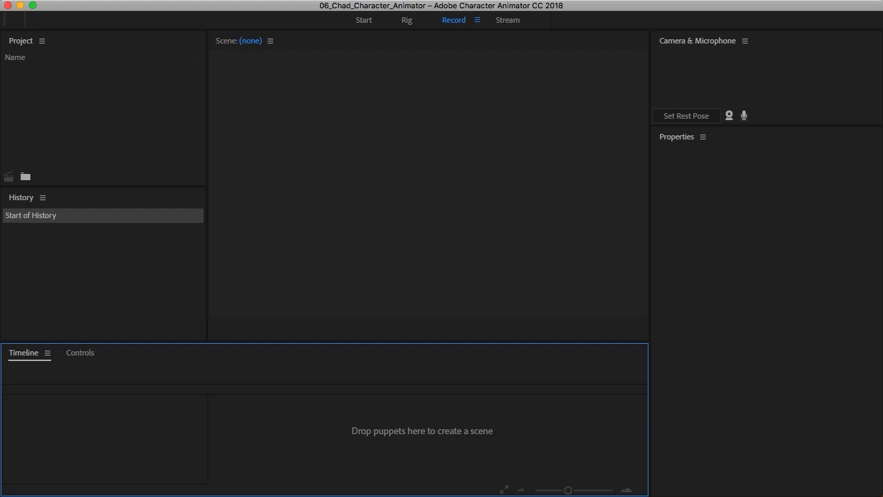
# Switch from the Record workspace to the Rig workspace and look over its empty project, puppet and properties areas.
pyautogui.click(368, 172)
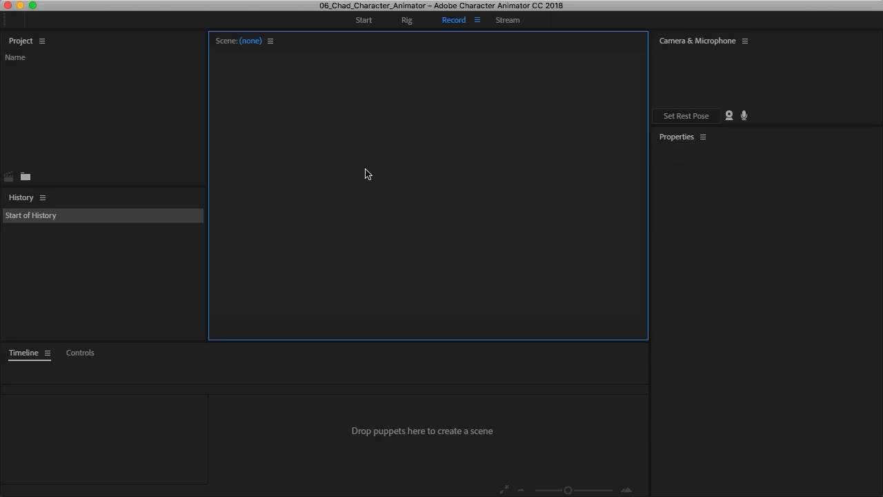
pyautogui.click(407, 21)
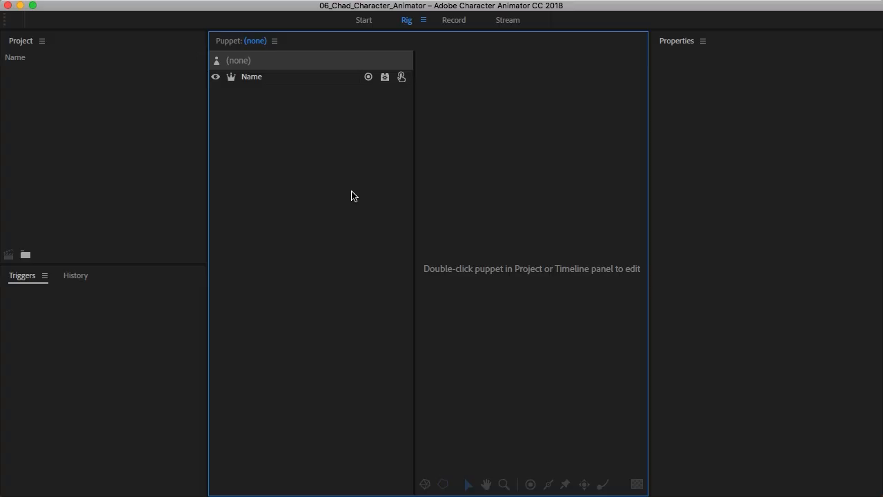
pyautogui.click(79, 111)
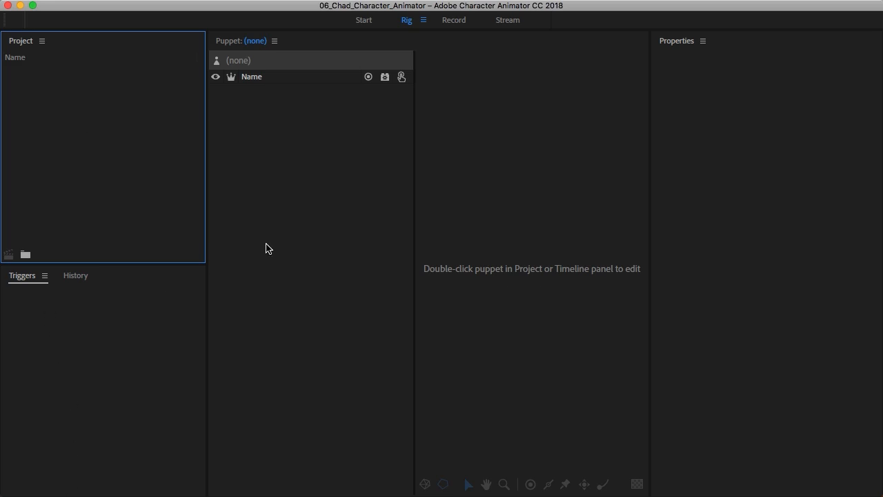
pyautogui.click(308, 130)
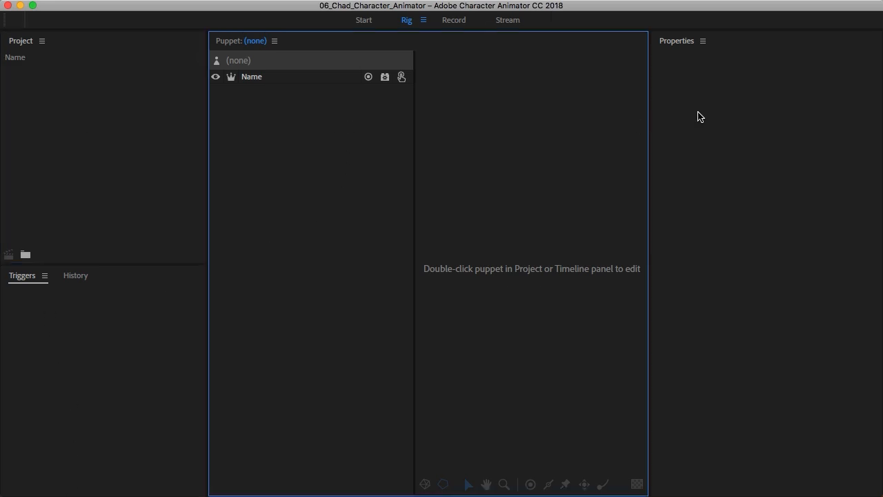
pyautogui.click(717, 115)
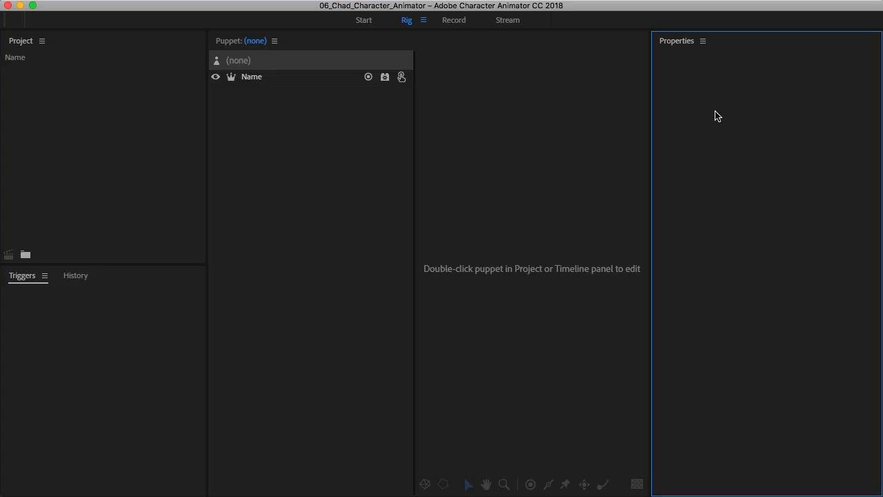
# Import the artwork file 05_Chad_Ready.psd from the Exercise Files folder into the project.
pyautogui.click(97, 140)
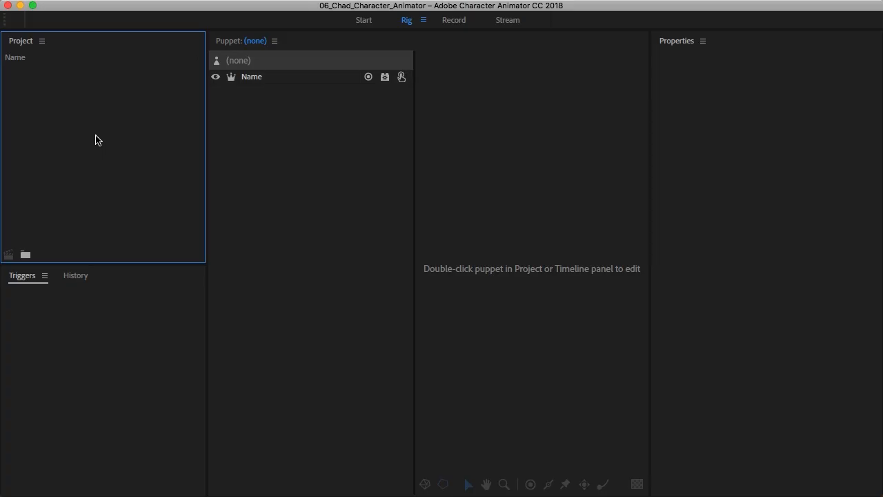
pyautogui.doubleClick(97, 140)
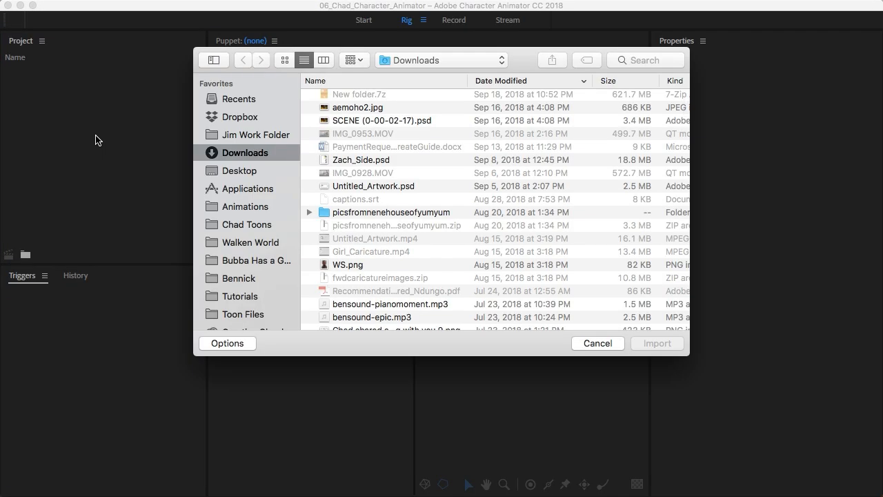
pyautogui.click(431, 64)
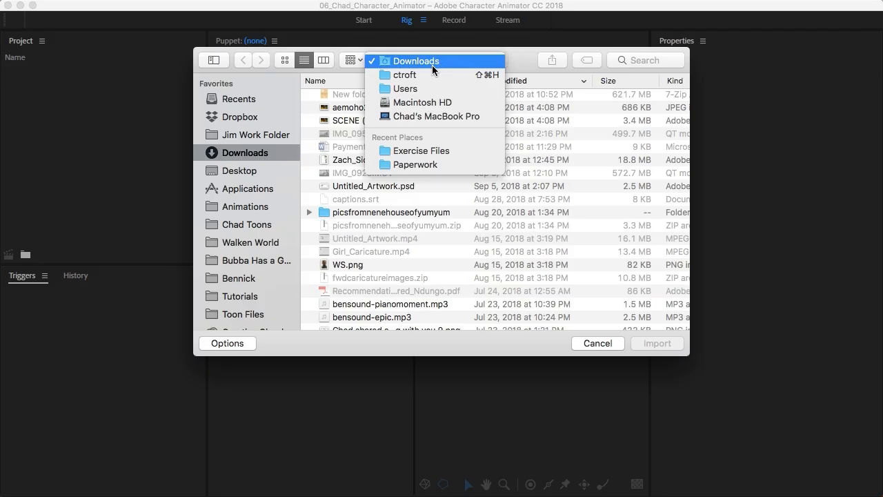
pyautogui.click(439, 153)
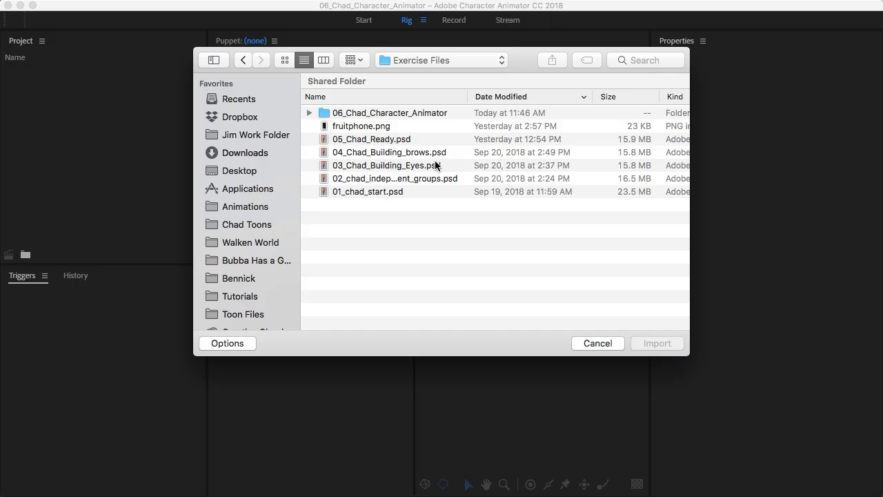
pyautogui.click(383, 141)
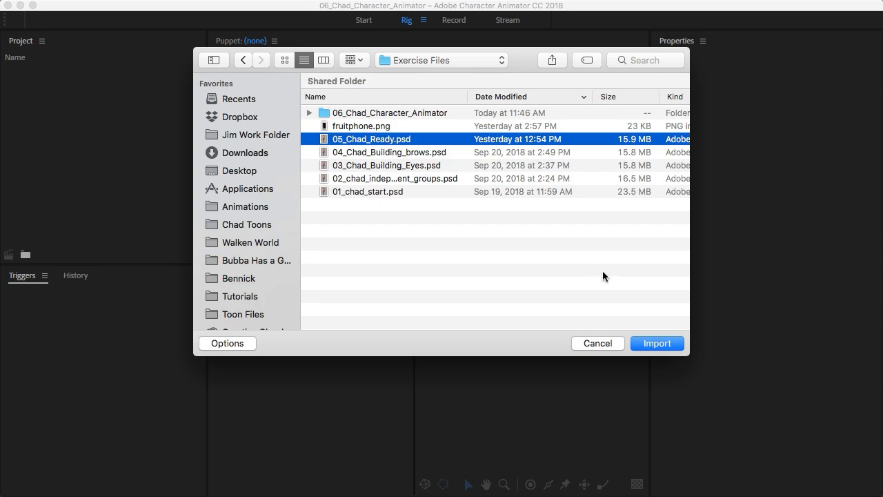
pyautogui.click(657, 343)
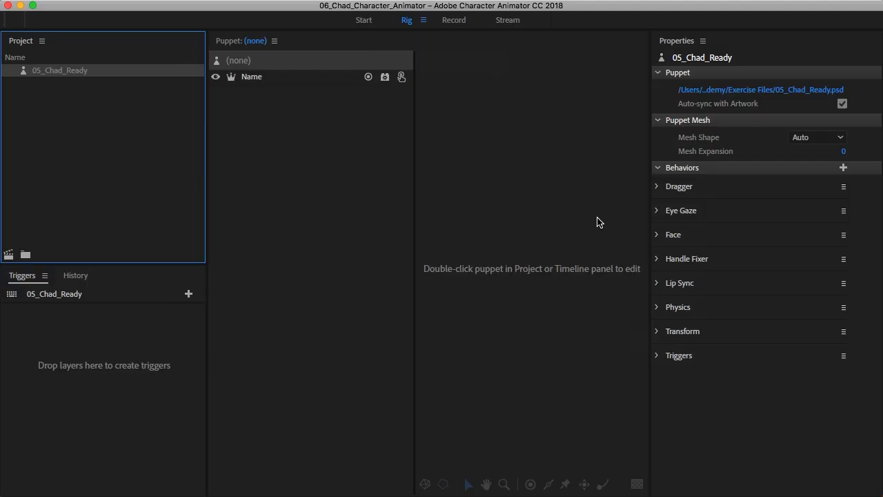
# Select the imported 05_Chad_Ready puppet and check its linked source artwork file without replacing it.
pyautogui.click(59, 96)
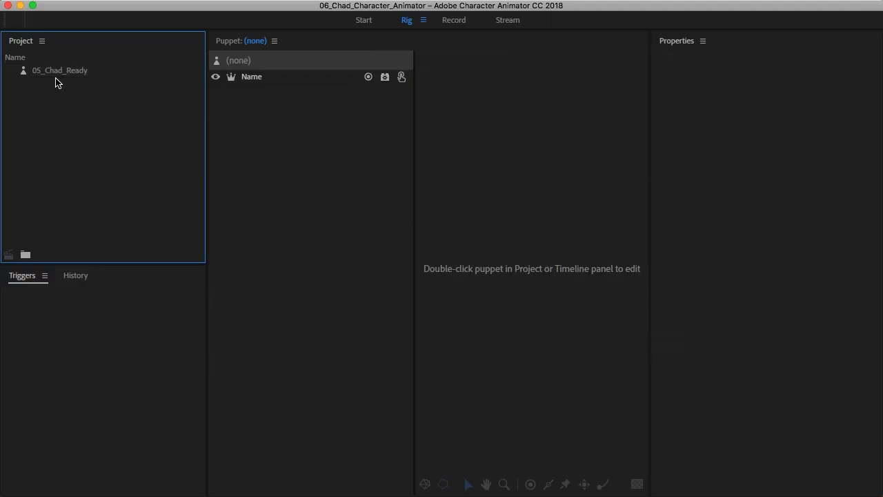
pyautogui.click(55, 72)
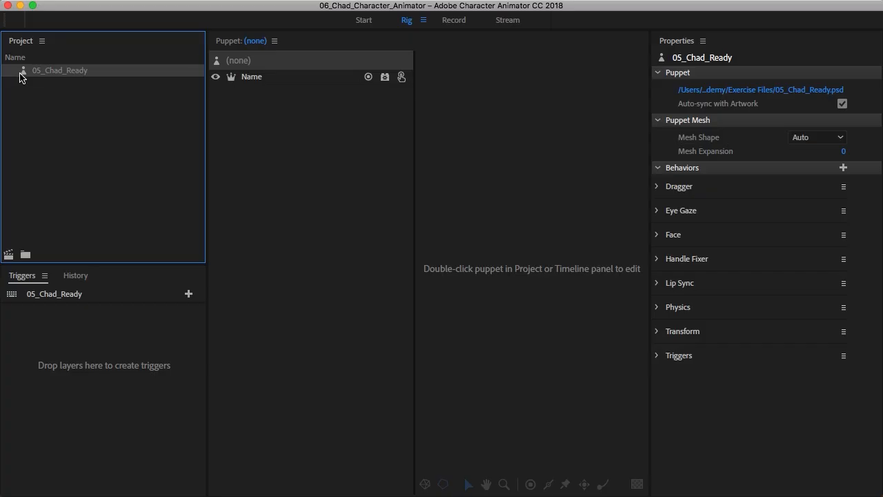
pyautogui.click(77, 134)
pyautogui.click(54, 71)
pyautogui.click(748, 93)
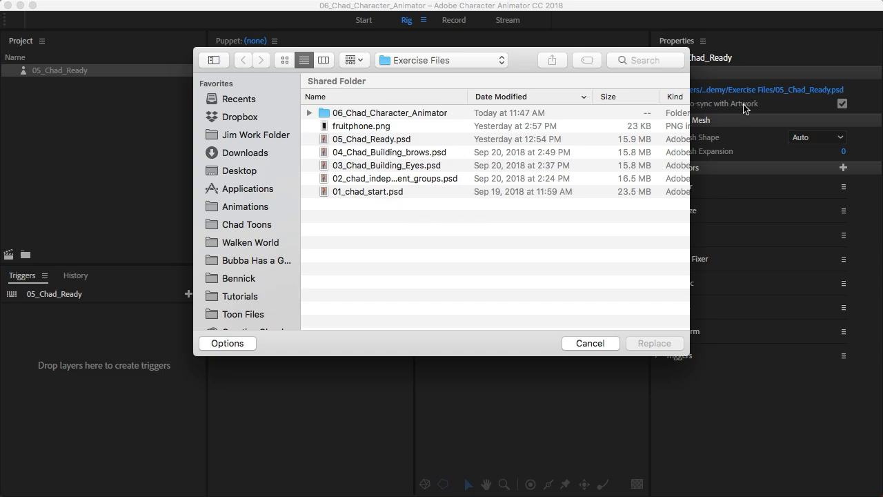
pyautogui.click(591, 343)
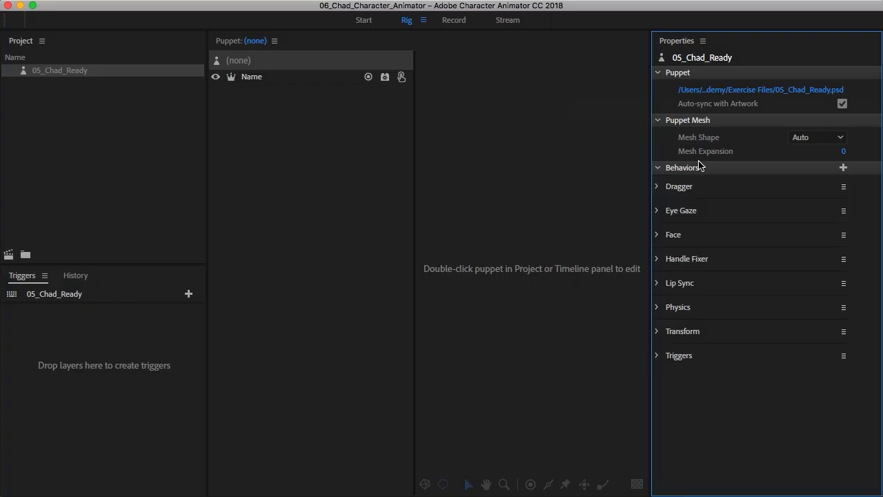
# Open the 05_Chad_Ready puppet for rigging.
pyautogui.click(153, 156)
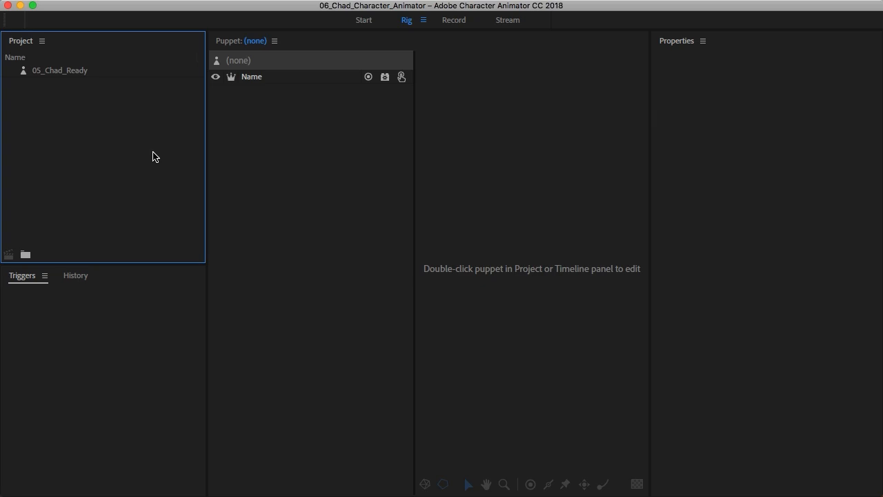
pyautogui.click(58, 77)
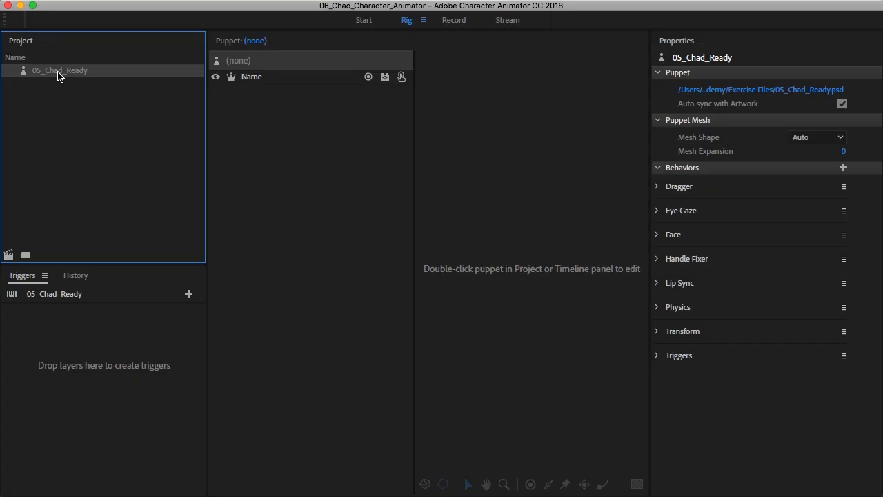
pyautogui.doubleClick(58, 76)
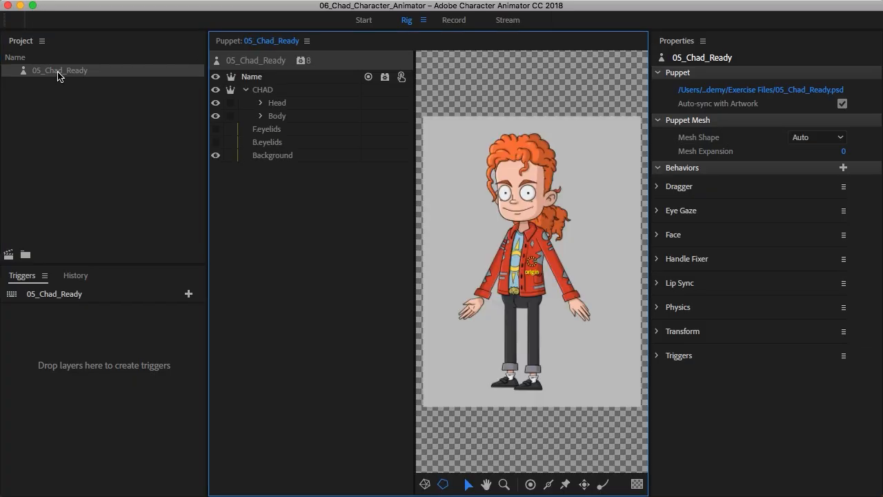
# Examine the layers inside the Head group and compare the layer properties of Head and CHAD.
pyautogui.click(261, 103)
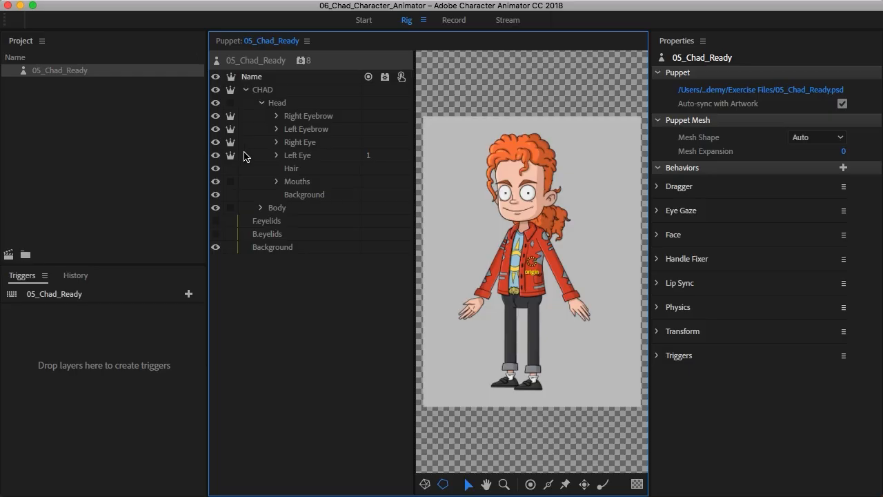
pyautogui.click(262, 103)
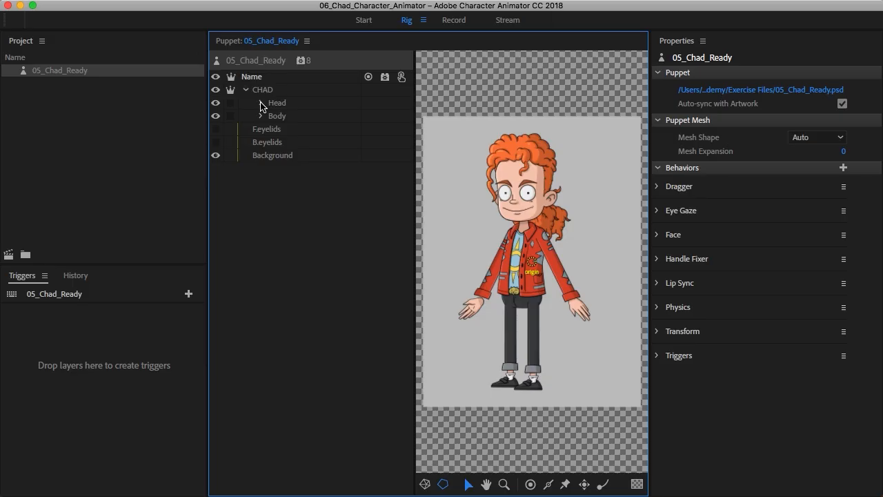
pyautogui.click(262, 91)
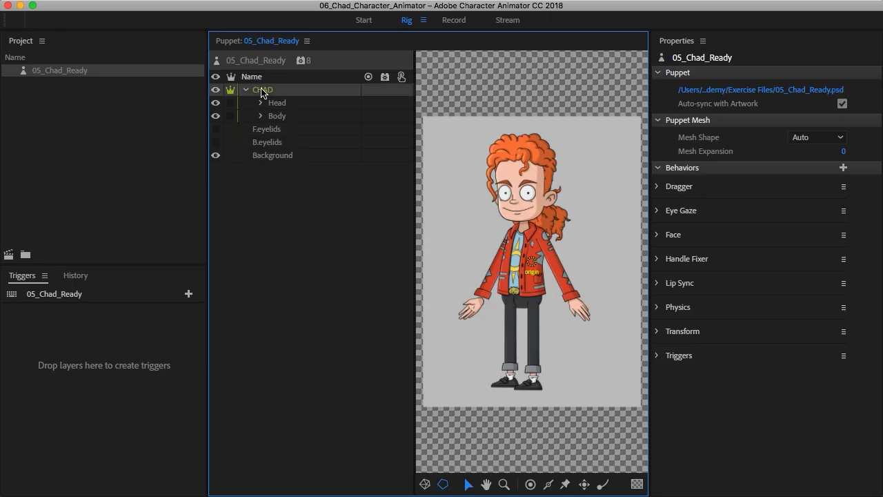
pyautogui.click(274, 105)
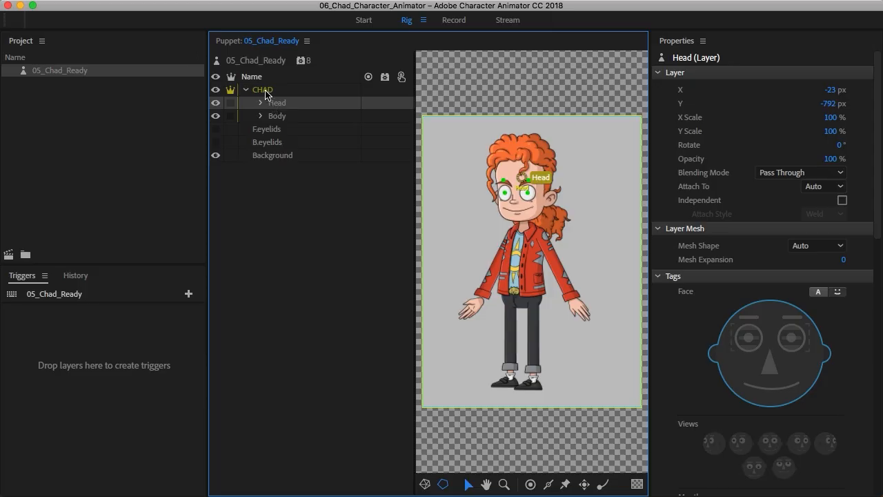
pyautogui.click(265, 92)
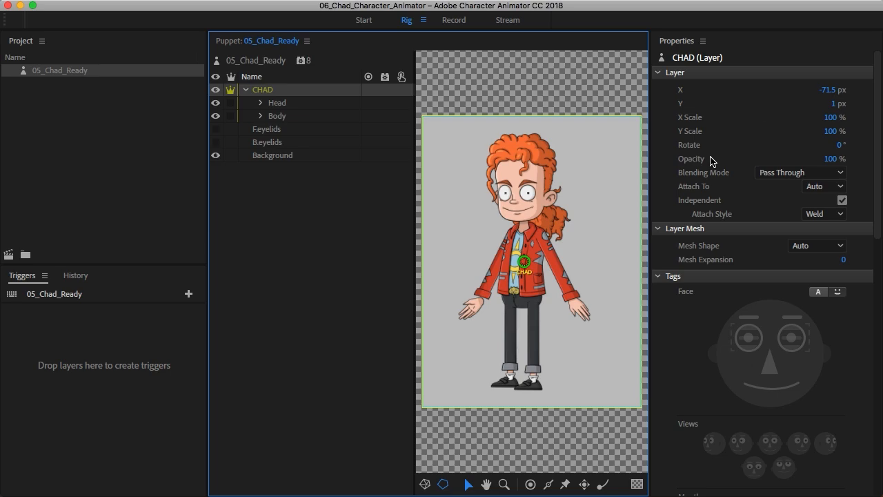
# Try scaling the Head layer to 139% in X and 141% in Y and repositioning it, and undo these changes.
pyautogui.click(283, 107)
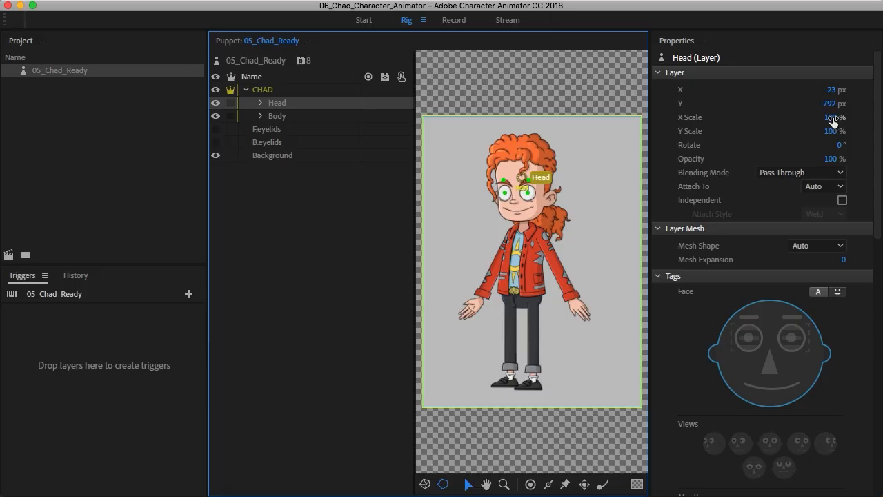
pyautogui.moveTo(833, 117); pyautogui.dragTo(854, 133)
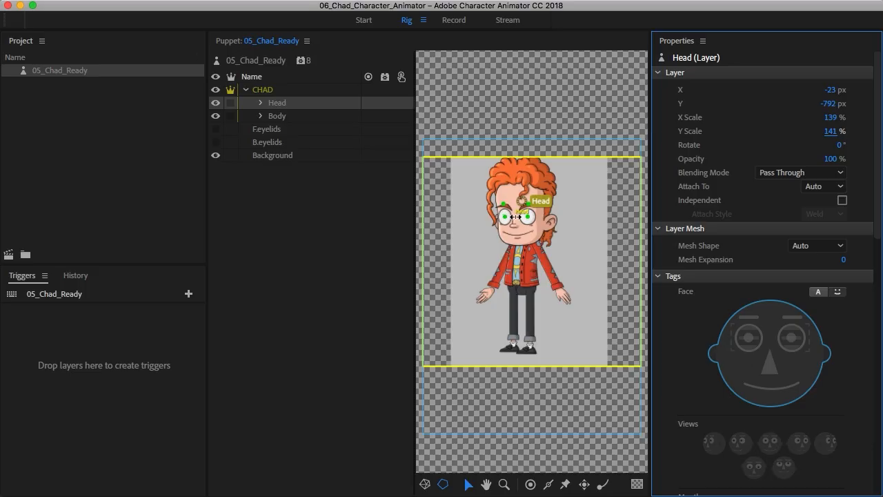
pyautogui.click(532, 199)
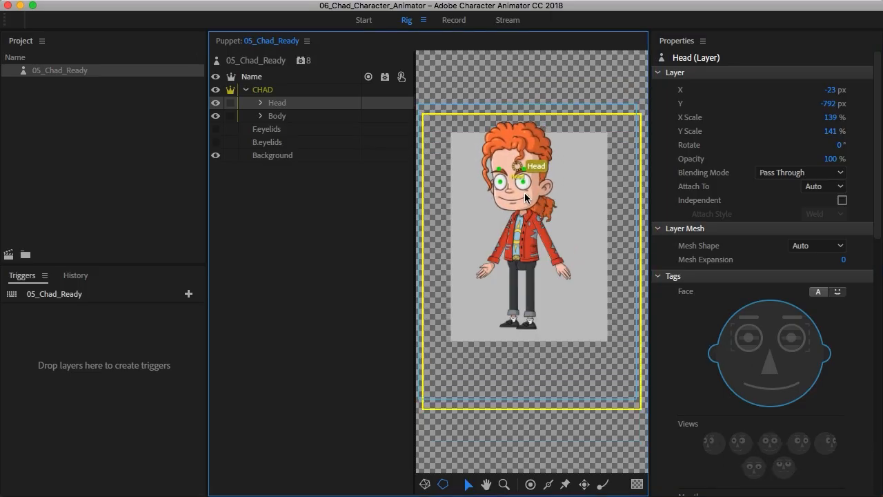
pyautogui.press('super+z')
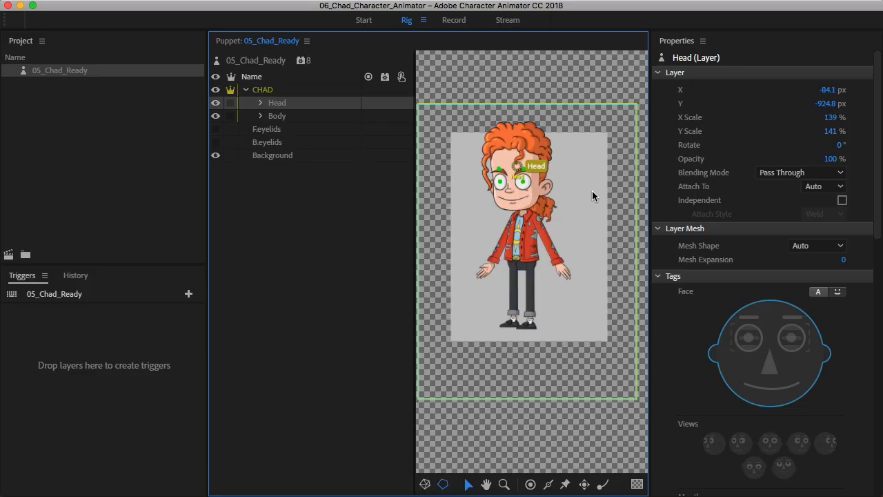
pyautogui.press('super+z')
pyautogui.press('super+z')
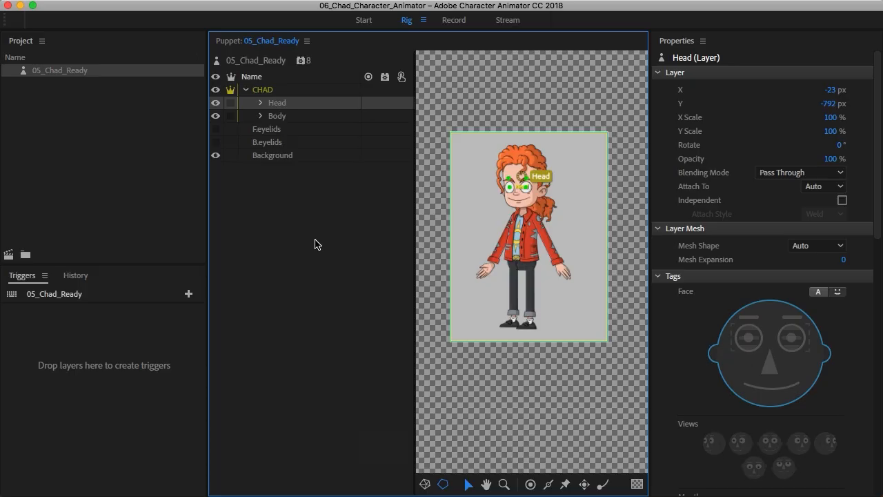
# Examine the Head layer's face, view, mouth and body tags, physics, modifiers, keyboard trigger and behaviors, and clear the layer selection.
pyautogui.click(275, 117)
pyautogui.click(279, 103)
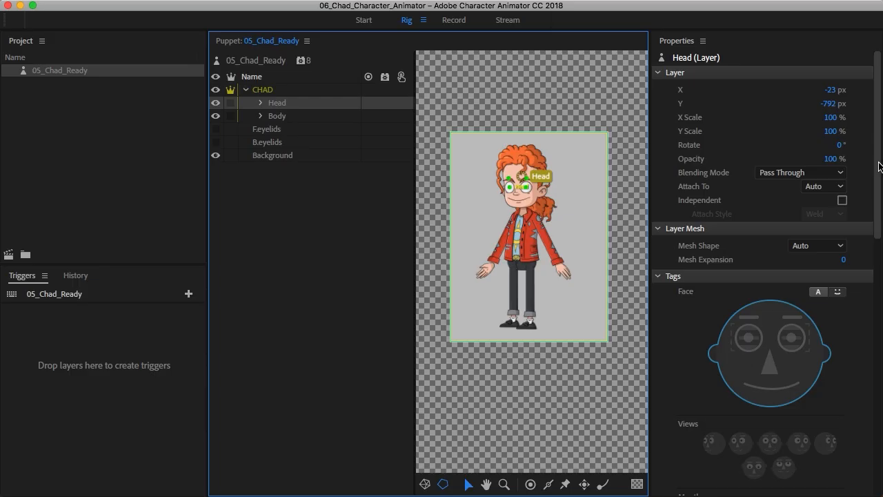
pyautogui.moveTo(879, 165); pyautogui.dragTo(880, 252)
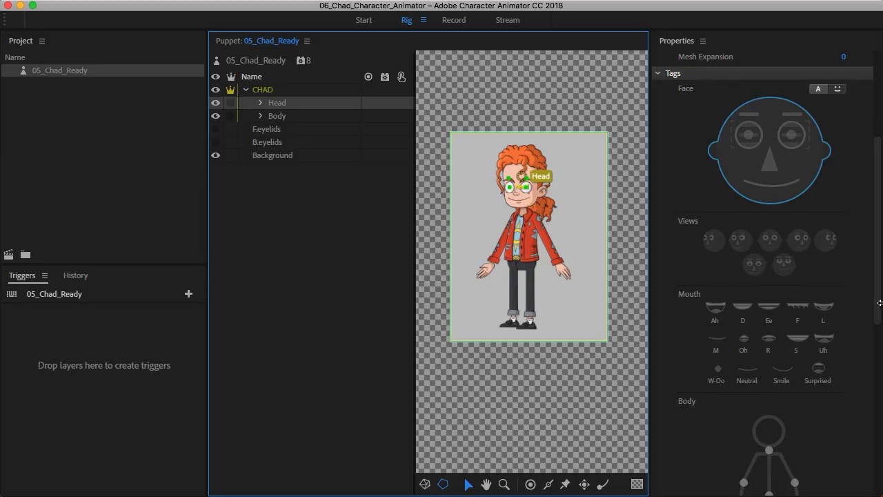
pyautogui.scroll(-5, 878, 298)
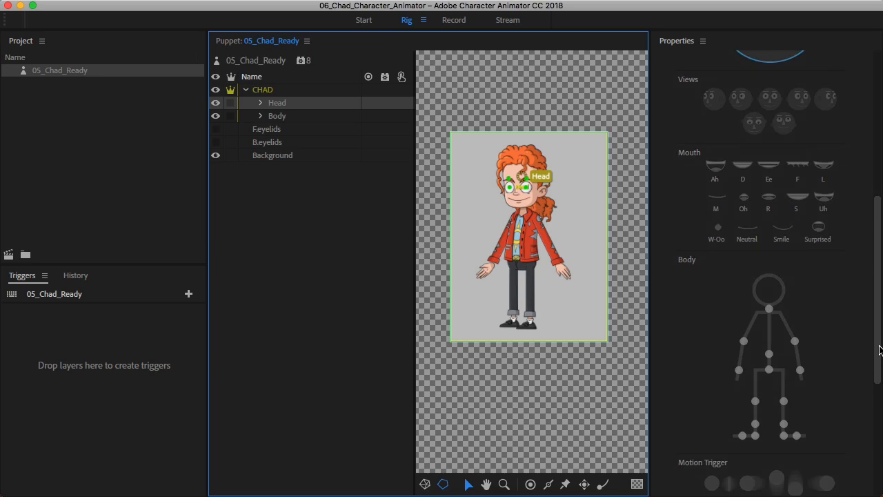
pyautogui.scroll(-4, 878, 283)
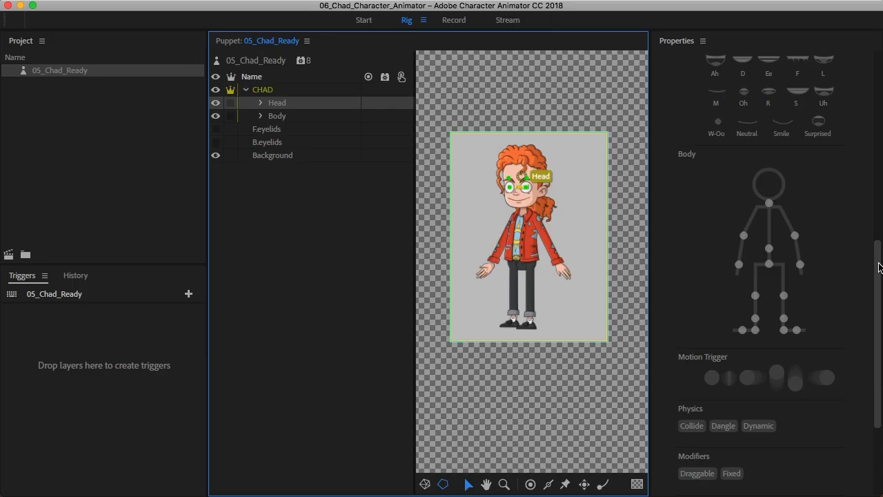
pyautogui.moveTo(879, 264); pyautogui.dragTo(879, 338)
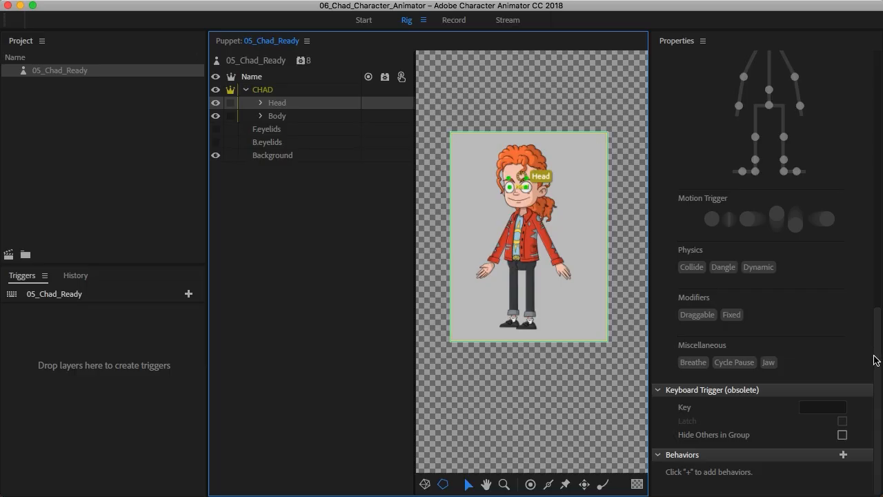
pyautogui.moveTo(876, 359); pyautogui.dragTo(864, 73)
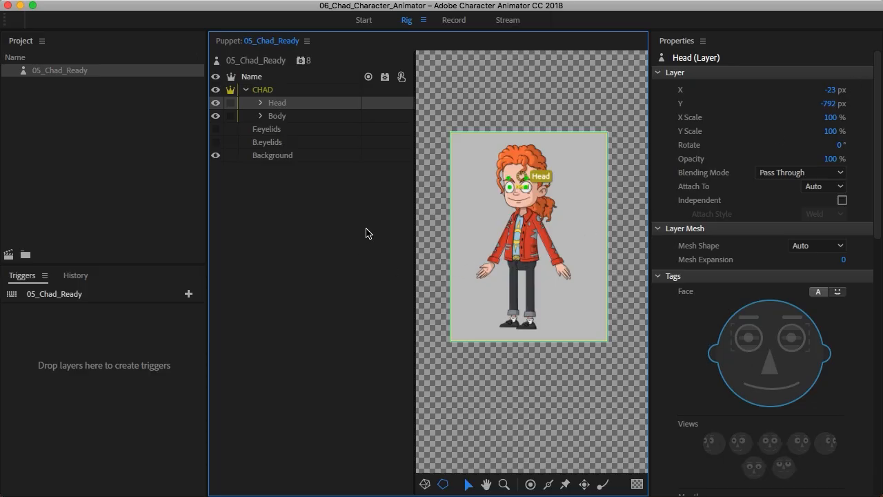
pyautogui.click(340, 219)
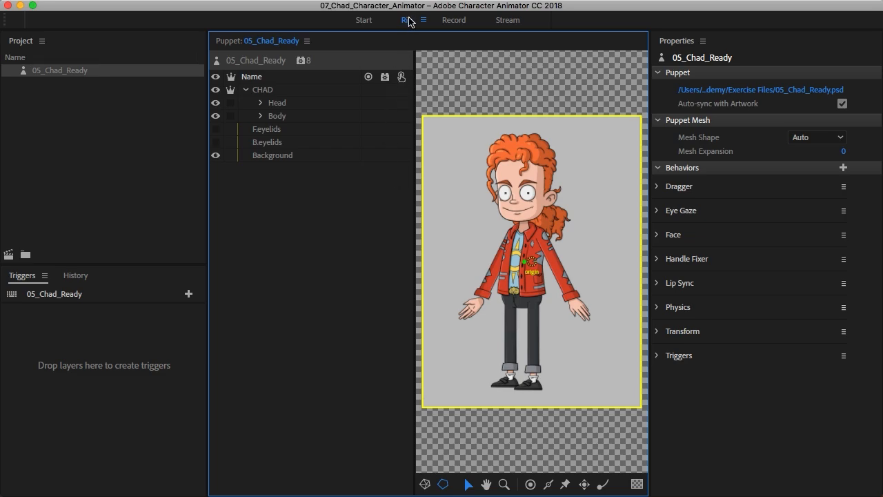
# Look over the Record workspace, including its project, timeline and puppet controls areas.
pyautogui.click(460, 27)
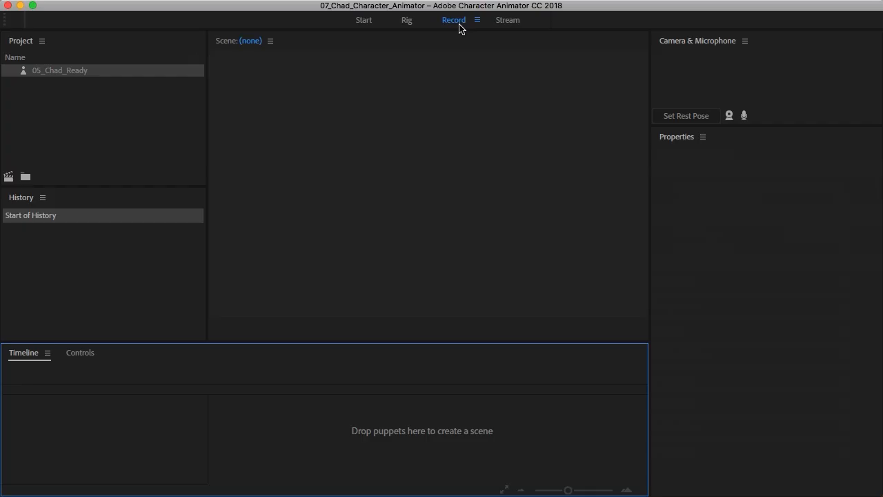
pyautogui.click(151, 114)
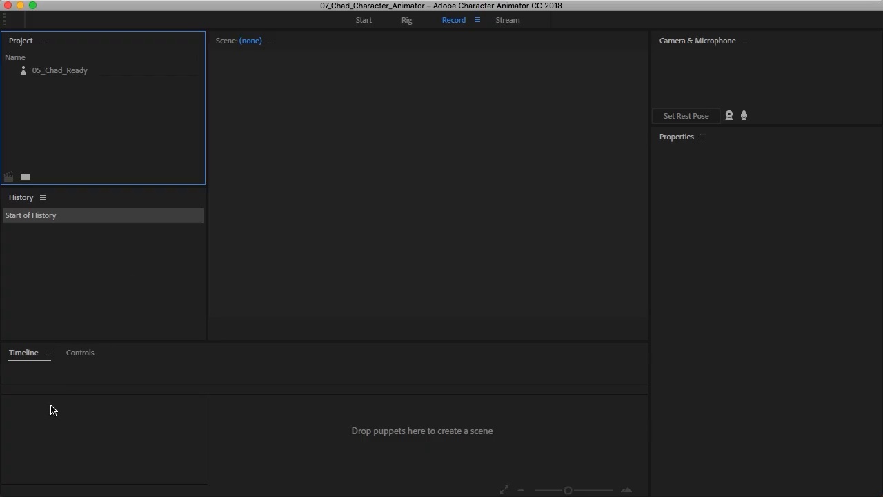
pyautogui.click(80, 356)
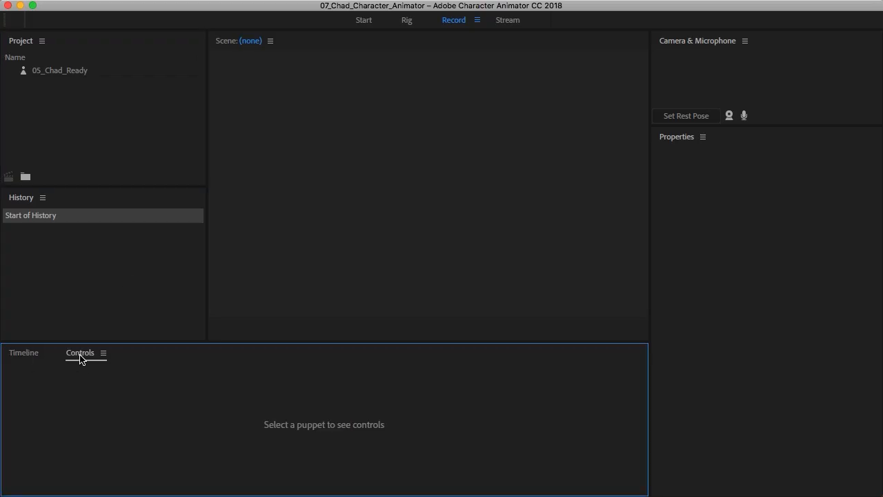
pyautogui.click(27, 356)
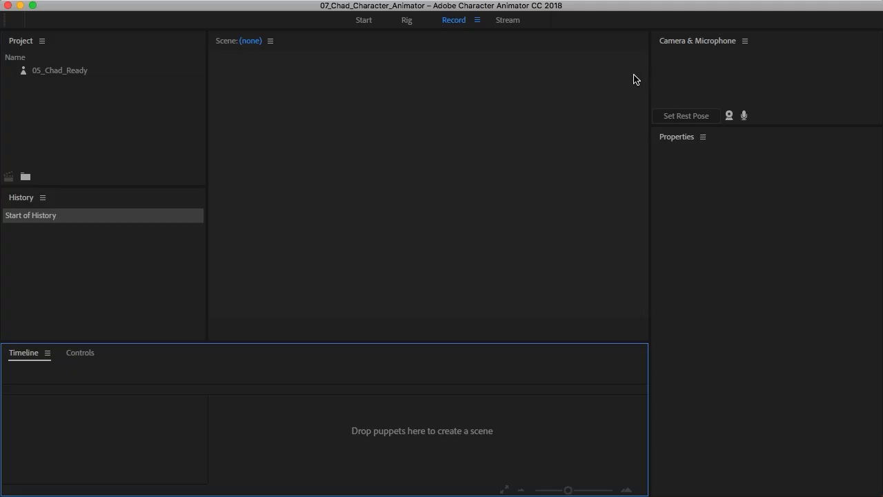
# Return to the Rig workspace and create a new scene from the 05_Chad_Ready puppet.
pyautogui.click(406, 25)
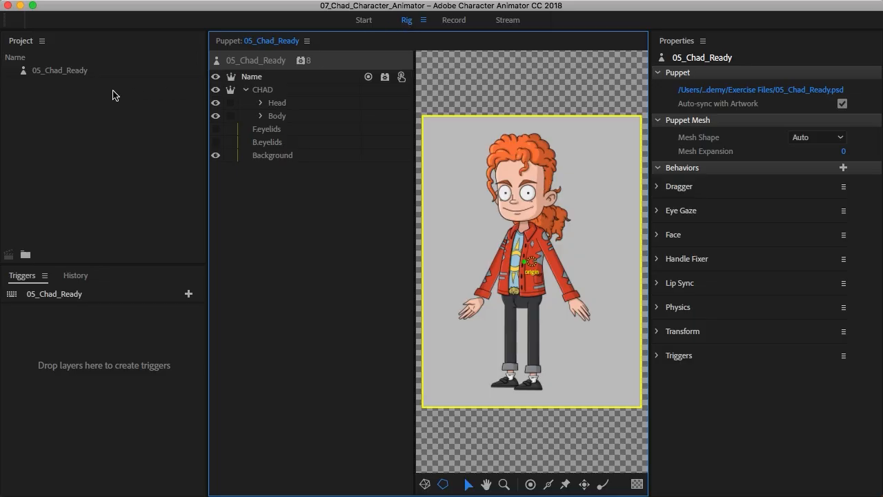
pyautogui.click(60, 76)
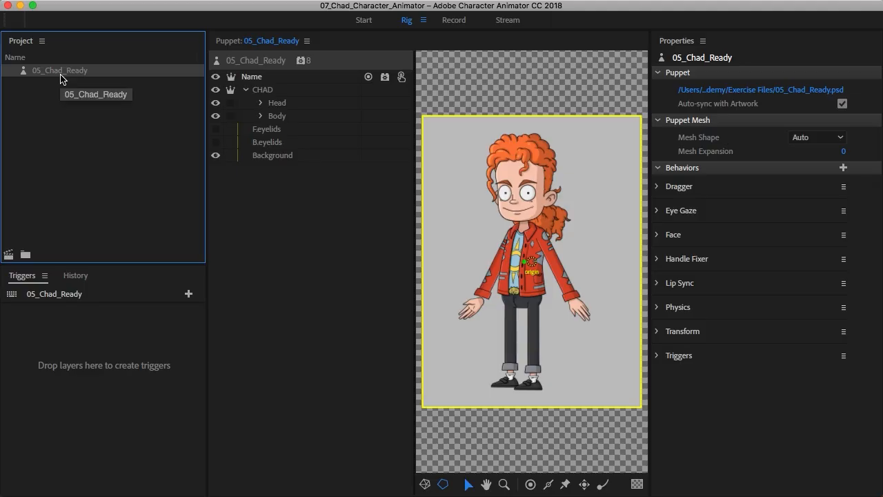
pyautogui.click(8, 256)
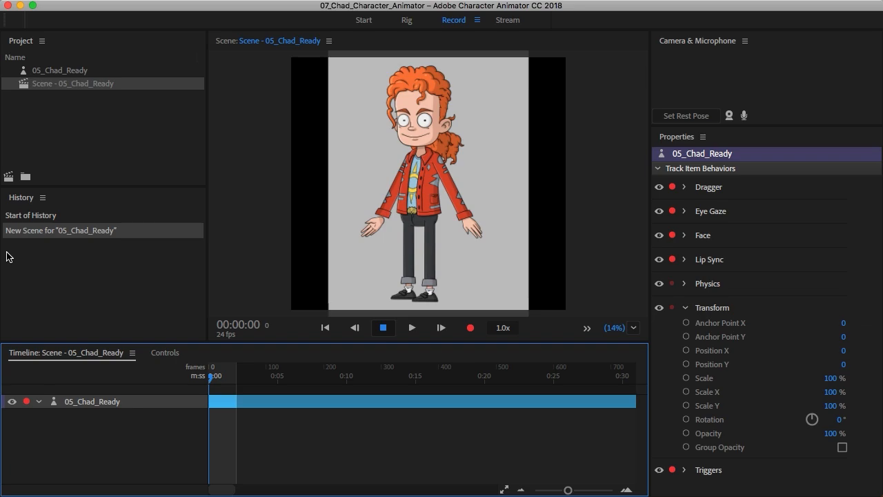
# Check the frame rate, duration, width and height of the new 05_Chad_Ready scene, and clear the selection.
pyautogui.click(61, 122)
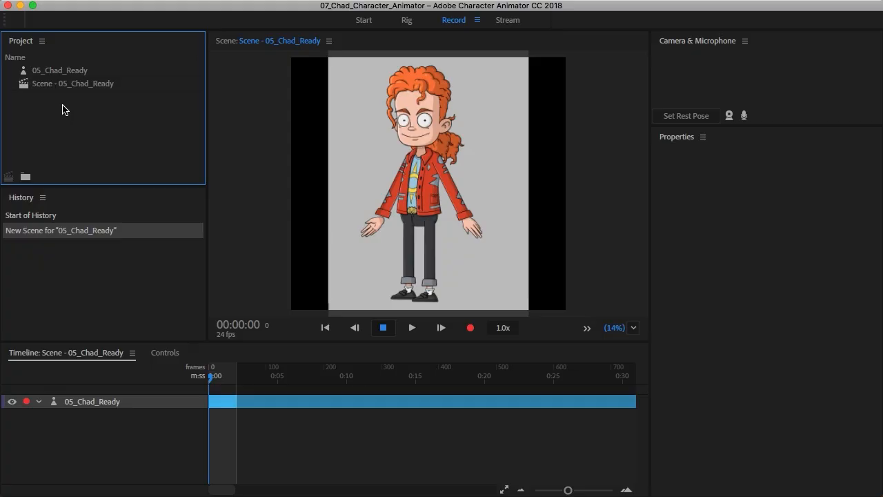
pyautogui.click(51, 86)
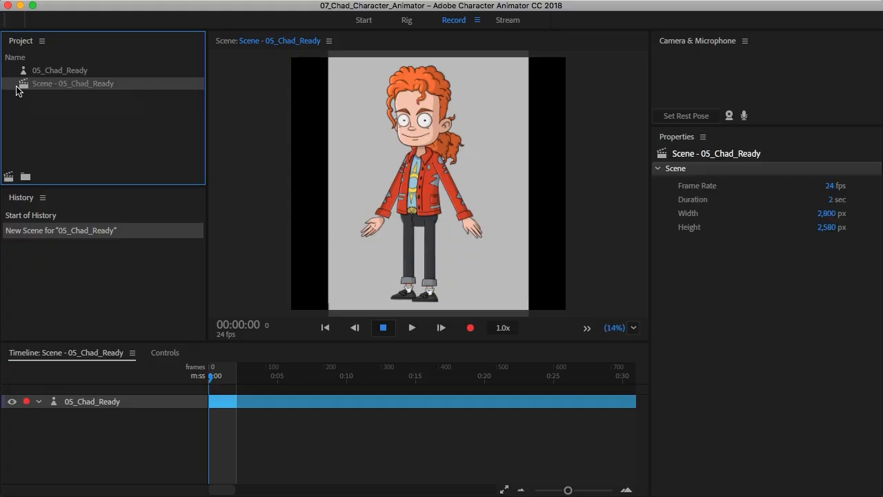
pyautogui.click(58, 115)
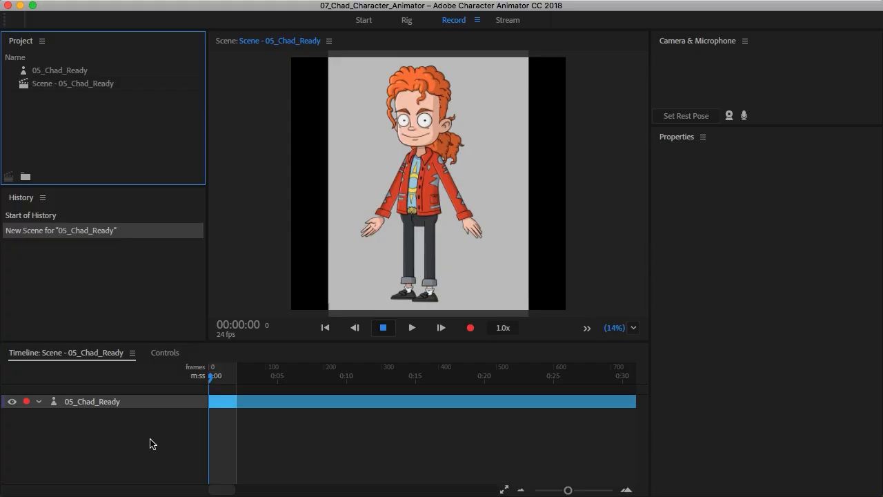
# Inspect the 05_Chad_Ready track's behaviors and the puppet controls, and return to the scene's timeline.
pyautogui.click(41, 405)
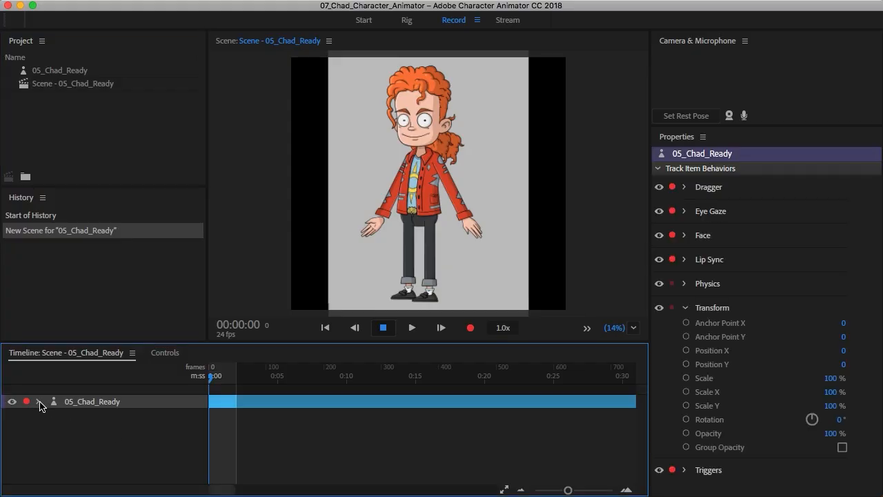
pyautogui.click(69, 429)
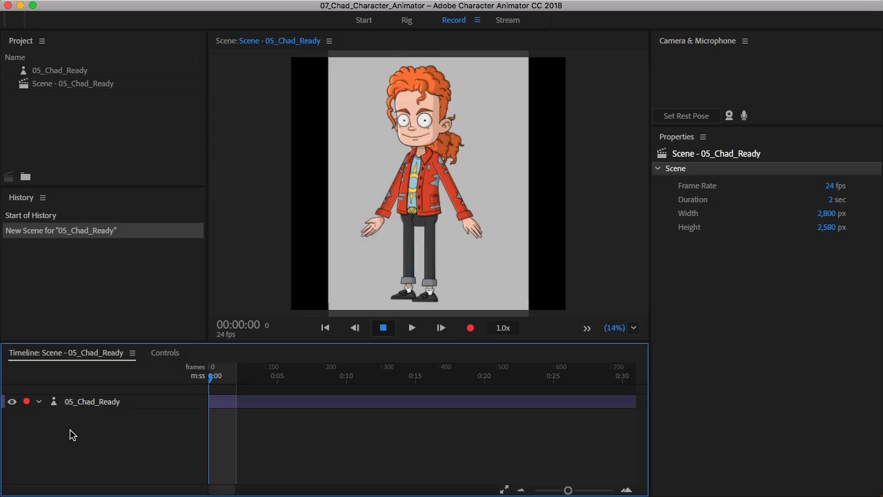
pyautogui.click(165, 354)
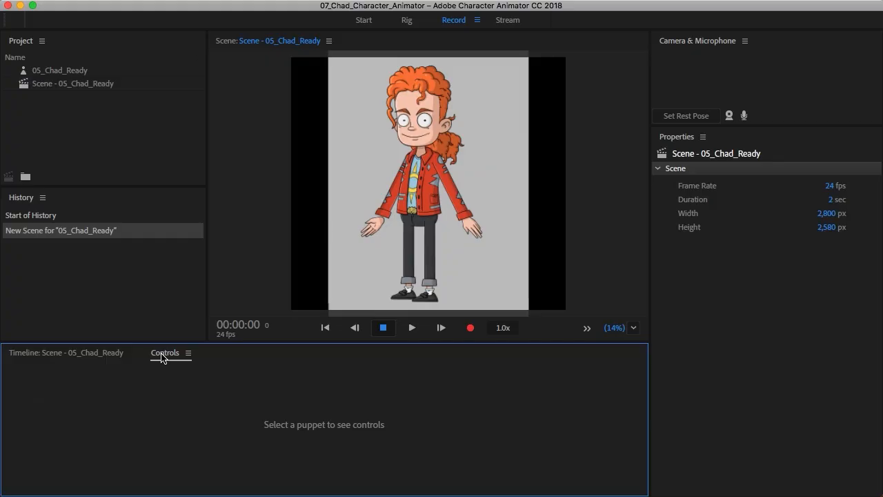
pyautogui.click(88, 358)
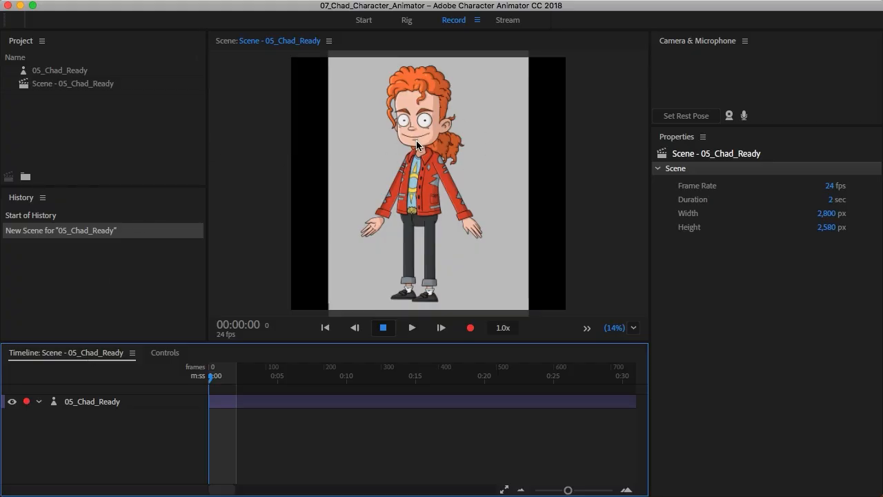
# Play and stop the scene, step back two frames, and return the playhead to the start.
pyautogui.click(413, 328)
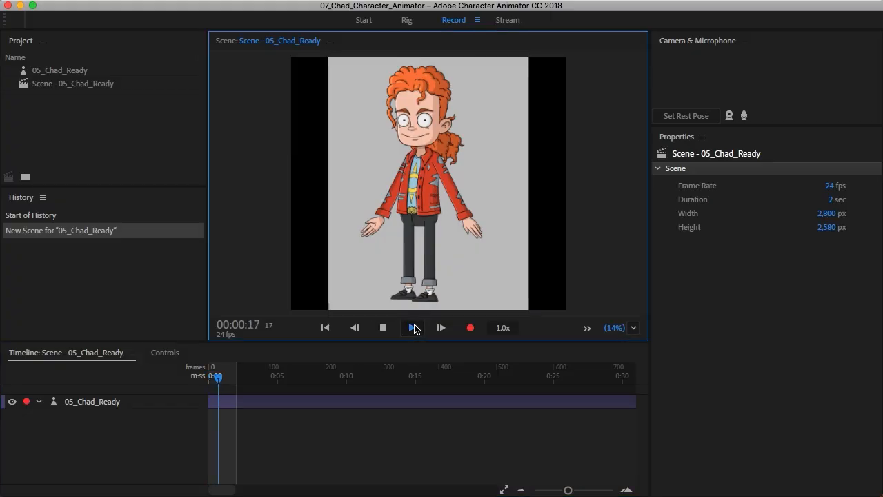
pyautogui.click(384, 330)
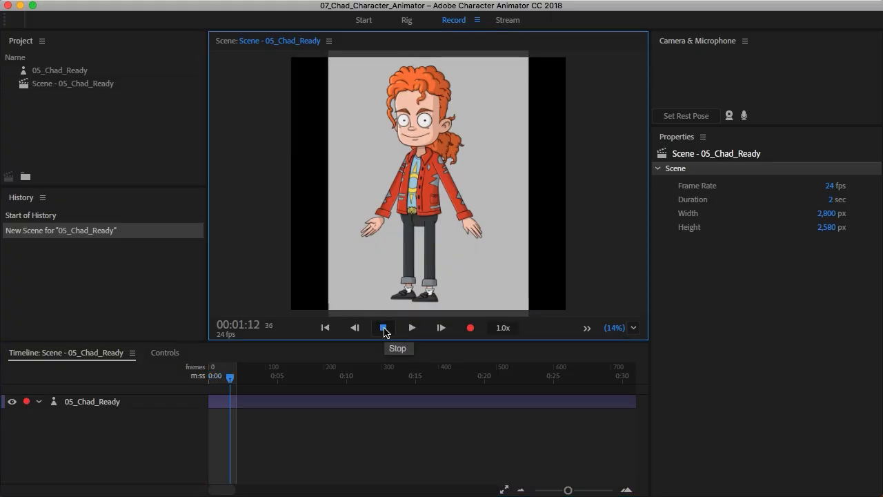
pyautogui.click(352, 330)
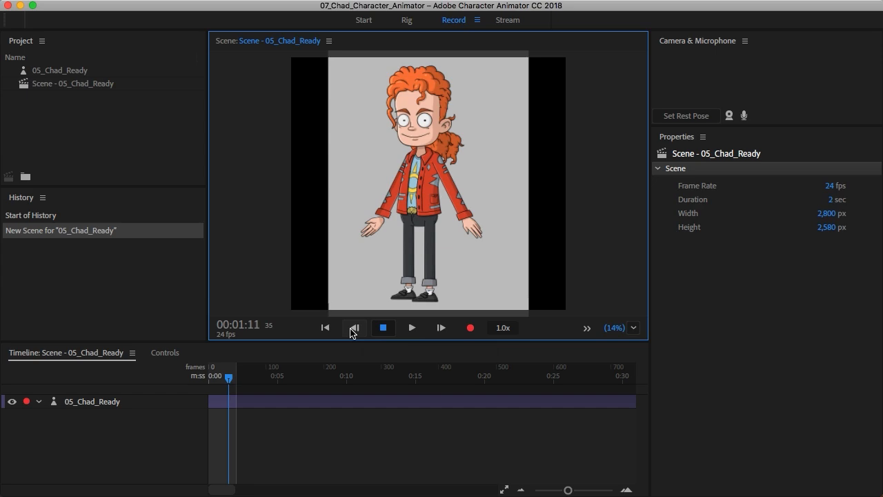
pyautogui.click(353, 330)
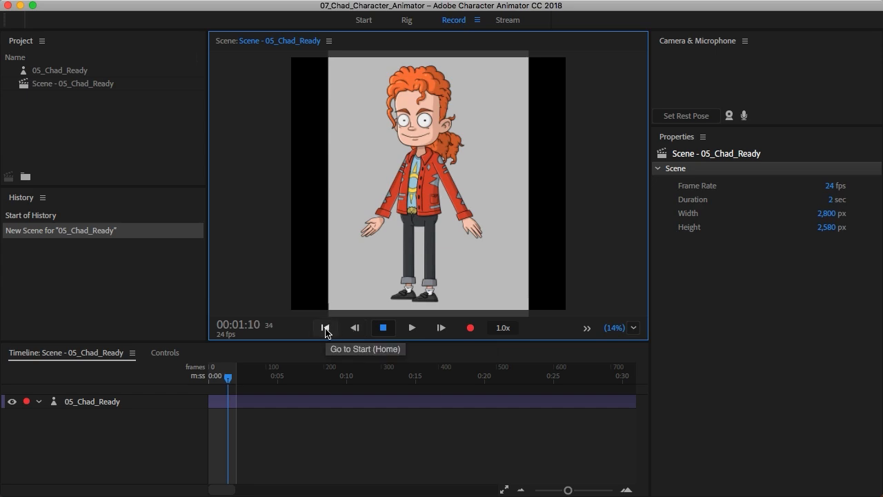
pyautogui.click(325, 329)
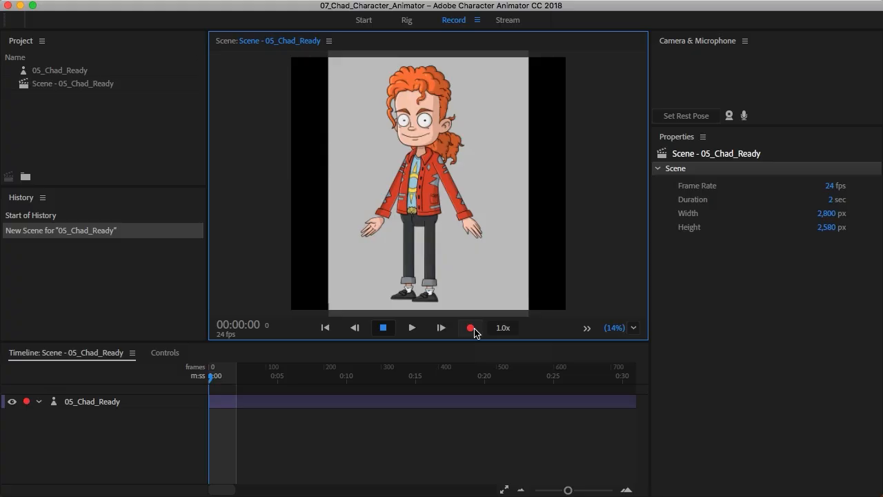
# Test controlling the puppet with the camera and microphone inputs, and switch both inputs off again.
pyautogui.click(766, 112)
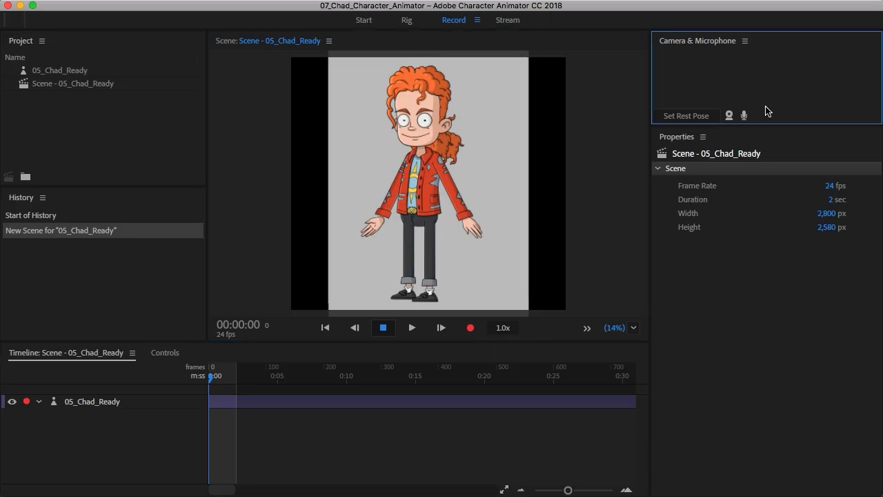
pyautogui.click(730, 116)
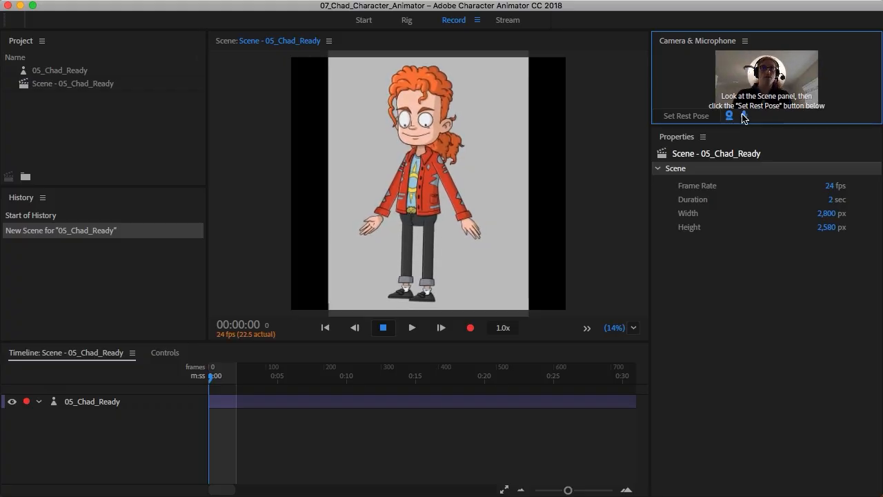
pyautogui.click(745, 117)
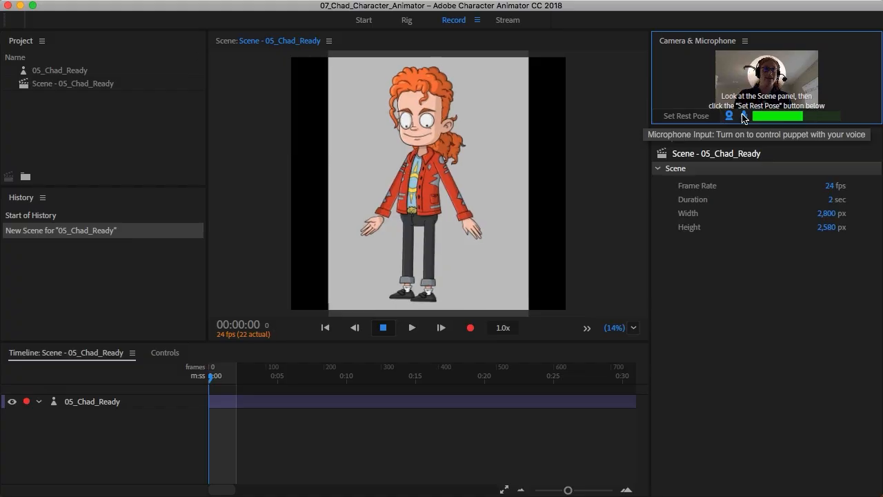
pyautogui.click(744, 116)
pyautogui.click(729, 115)
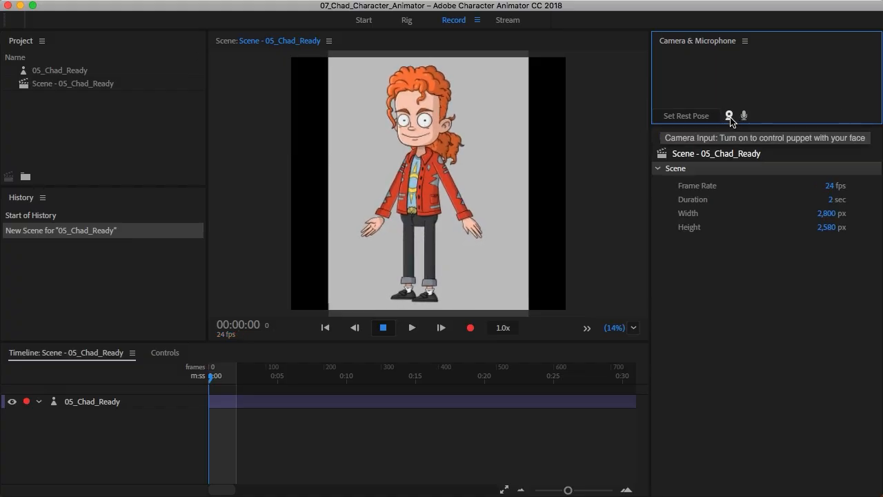
# Review the 05_Chad_Ready track's behaviors and transform properties, and return to the scene's own properties.
pyautogui.click(610, 186)
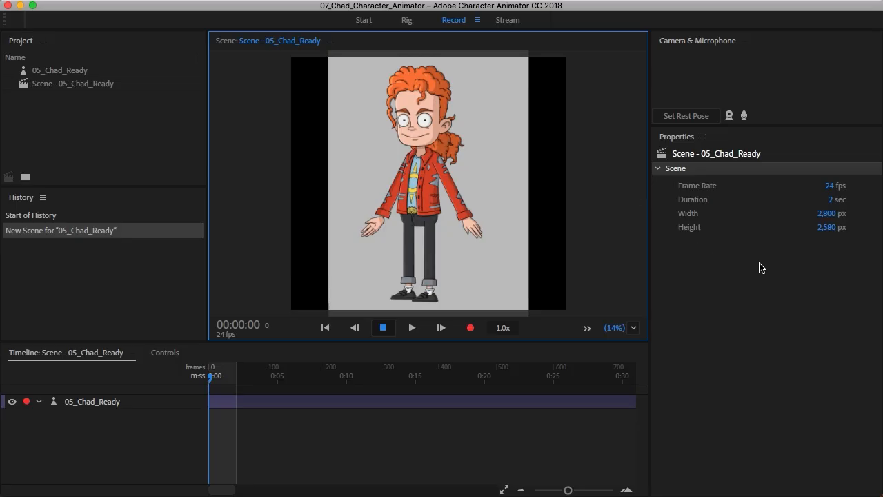
pyautogui.click(107, 403)
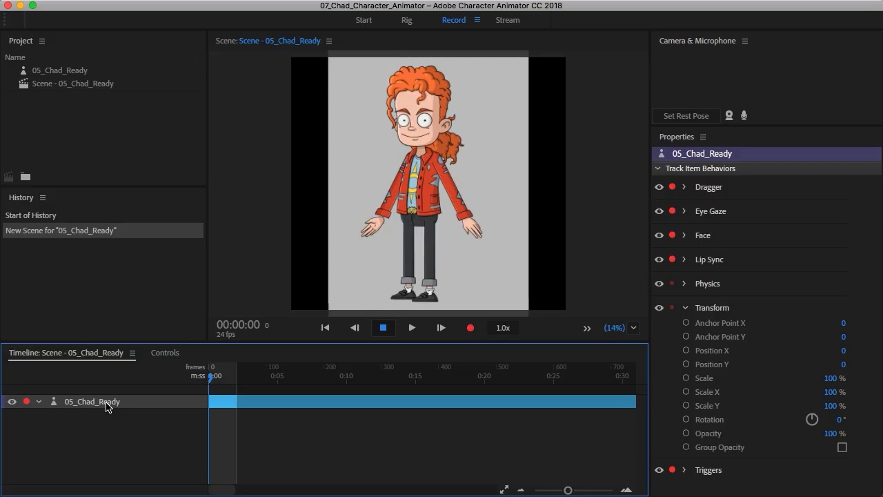
pyautogui.click(597, 181)
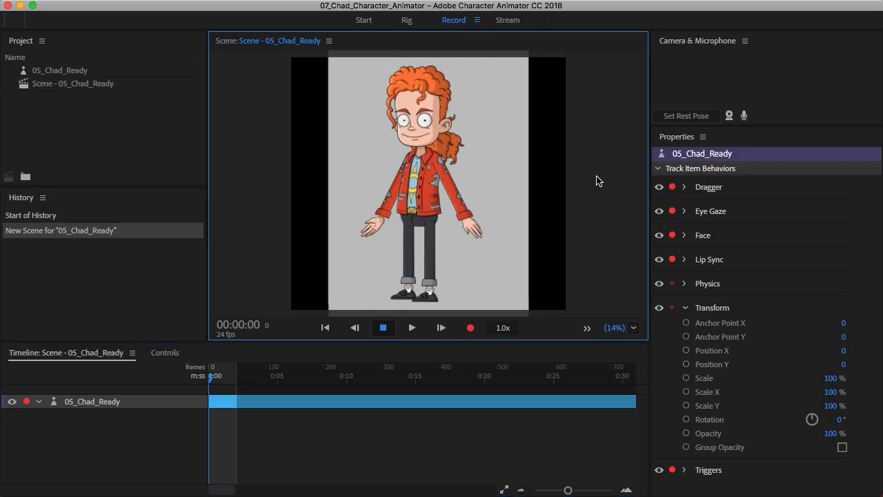
pyautogui.click(122, 451)
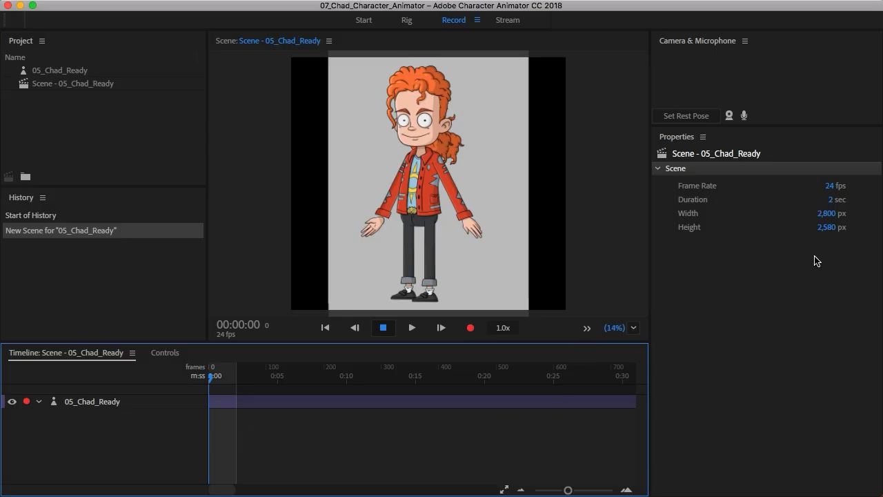
# Set the scene's width to 1920 px and its height to 1080 px.
pyautogui.click(826, 215)
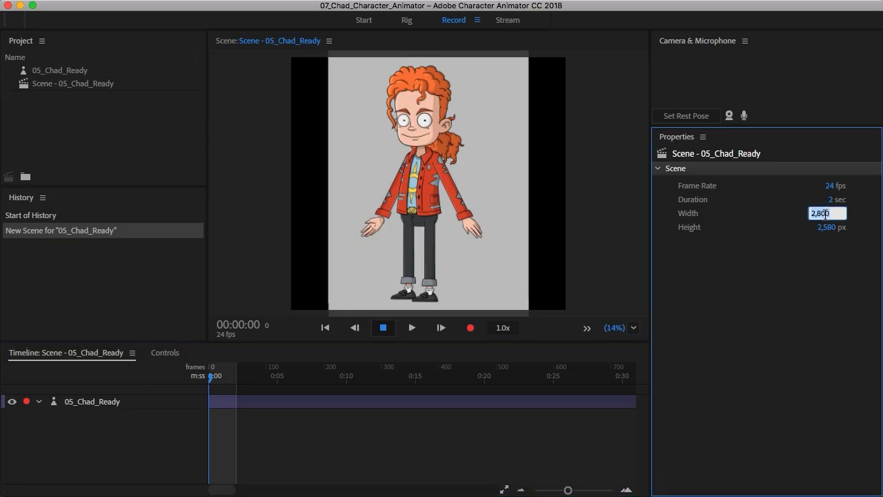
pyautogui.write('1920')
pyautogui.press('Tab')
pyautogui.write('10')
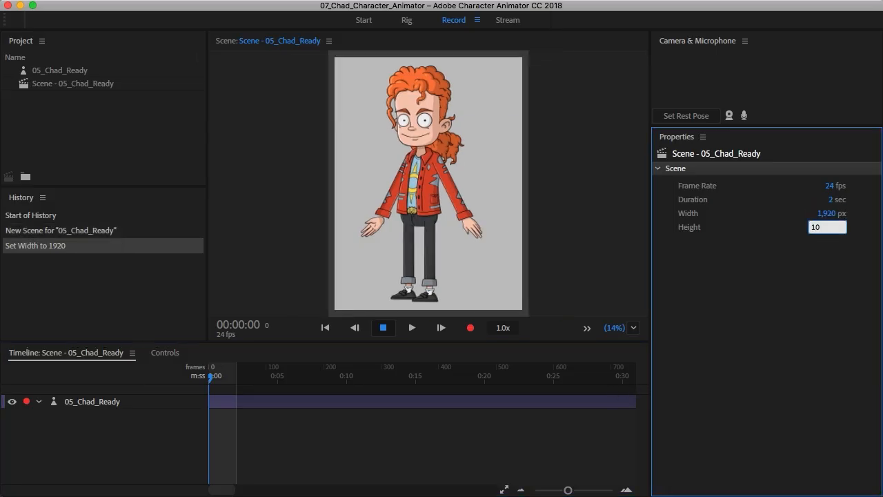
pyautogui.write('80')
pyautogui.press('Return')
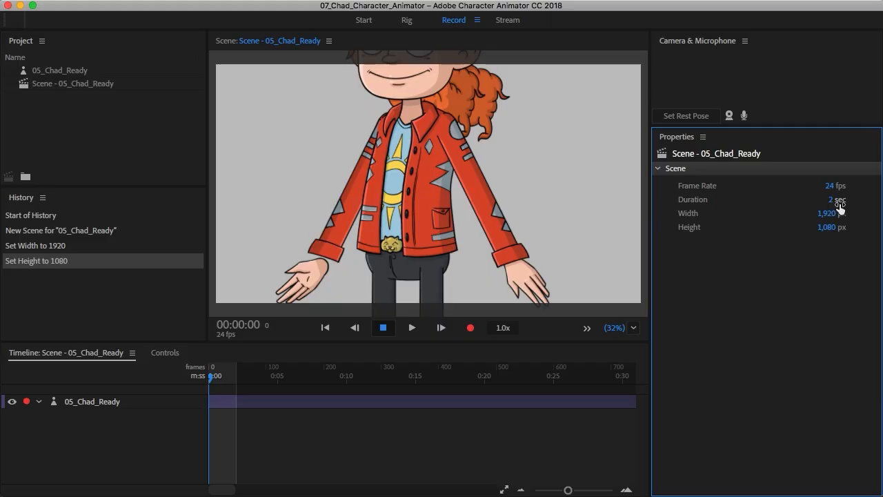
# Scale down the 05_Chad_Ready puppet track with its Transform behavior's Scale value.
pyautogui.click(457, 144)
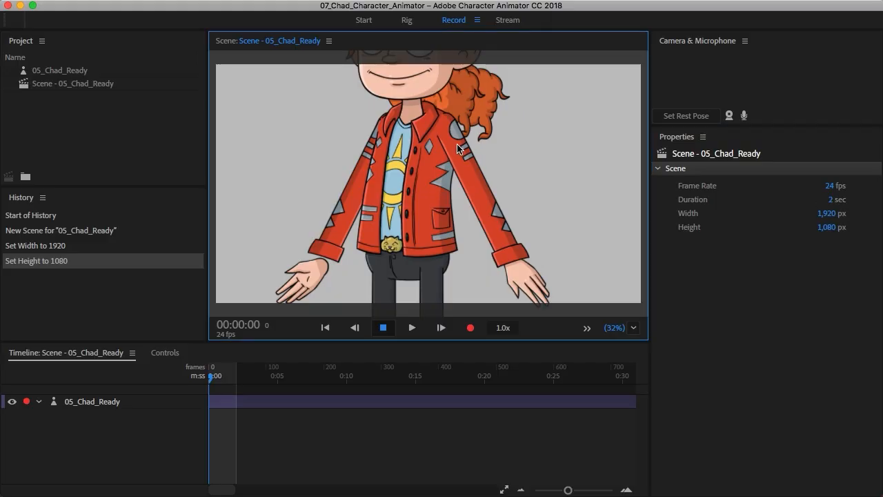
pyautogui.click(109, 402)
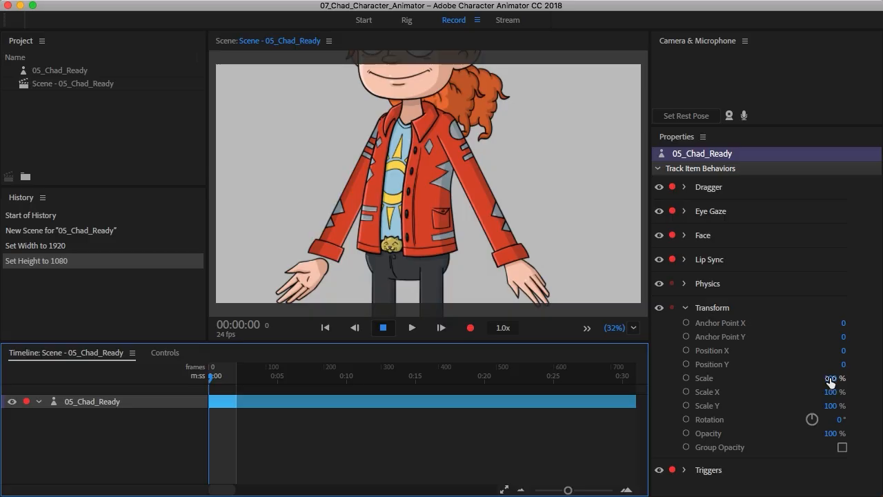
pyautogui.moveTo(832, 376); pyautogui.dragTo(791, 382)
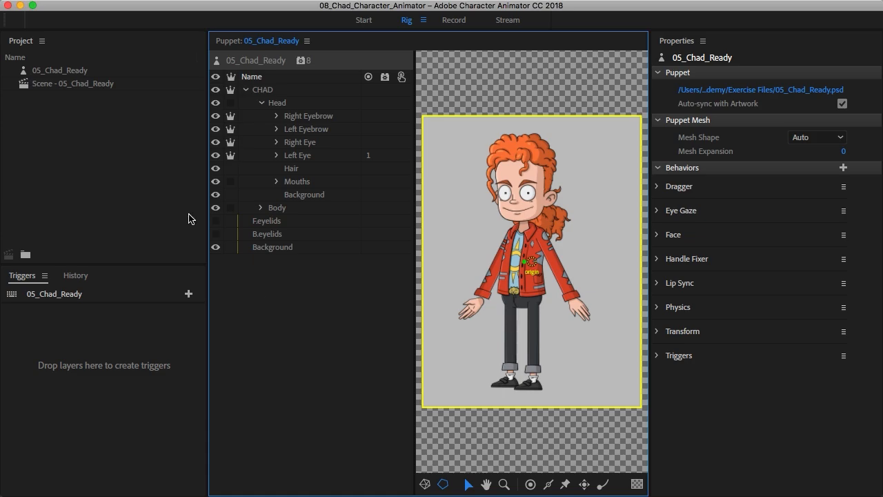
# Examine the face tags assigned to the puppet's Head, Right Eyebrow, Left Eyebrow, Right Eye and Left Eye layers.
pyautogui.click(276, 108)
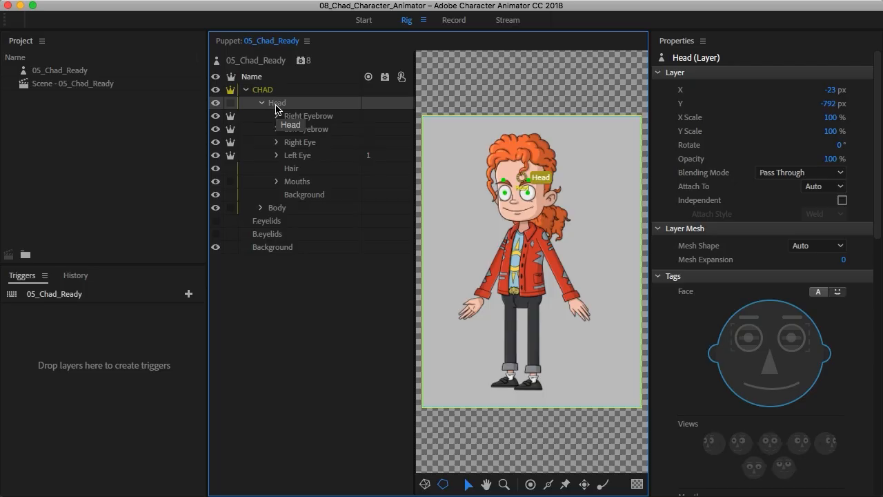
pyautogui.scroll(-1, 879, 142)
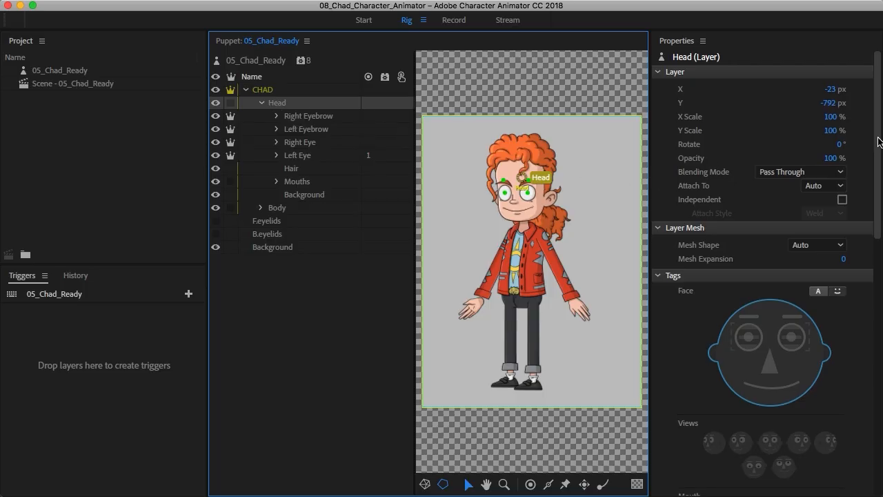
pyautogui.moveTo(878, 141); pyautogui.dragTo(879, 192)
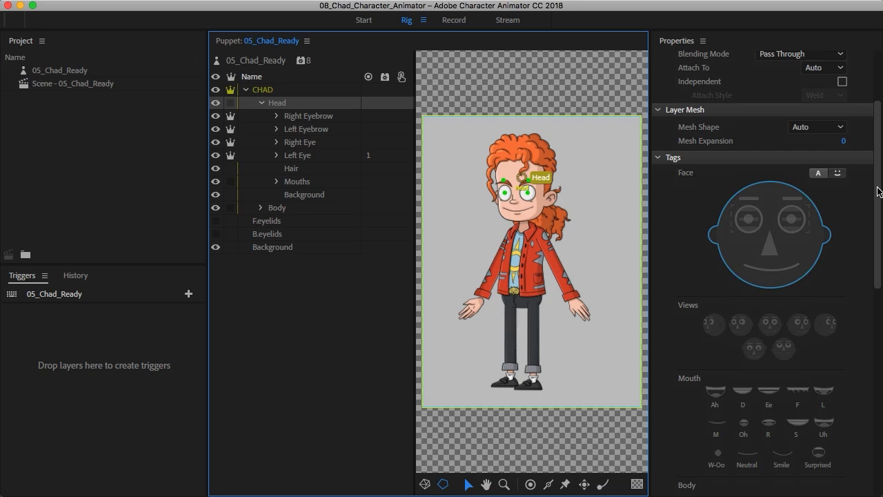
pyautogui.click(310, 117)
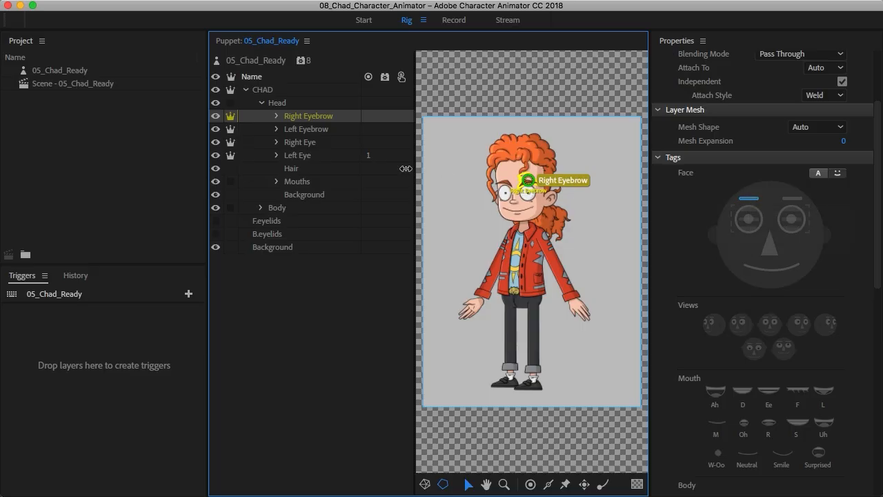
pyautogui.click(299, 129)
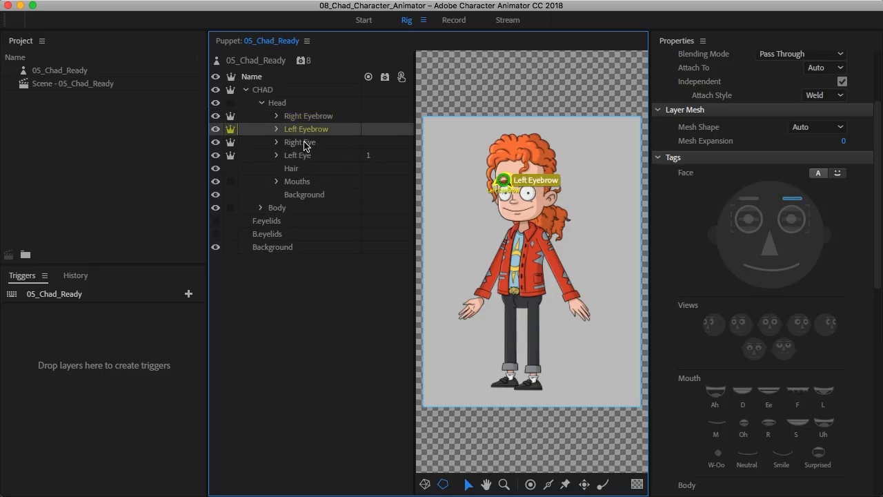
pyautogui.click(305, 143)
pyautogui.click(308, 157)
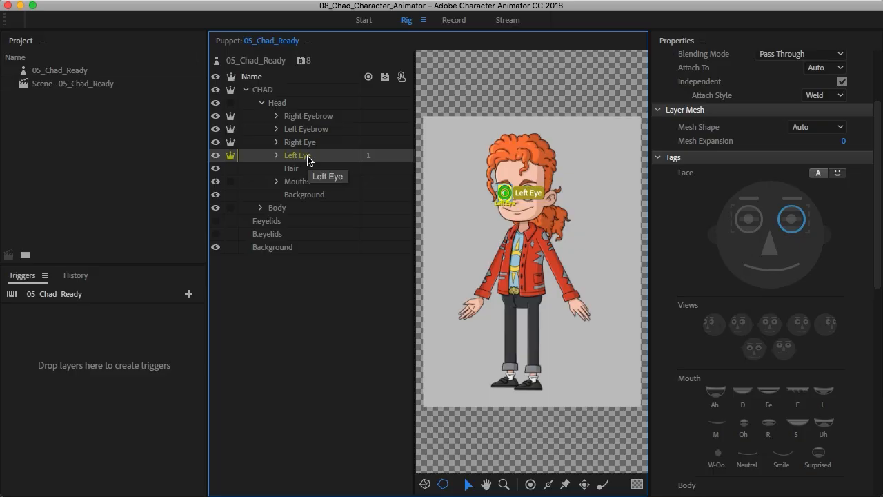
# Change the Right Eyebrow layer's face tag to Left Eyebrow, removing its Right Eyebrow tag.
pyautogui.click(309, 118)
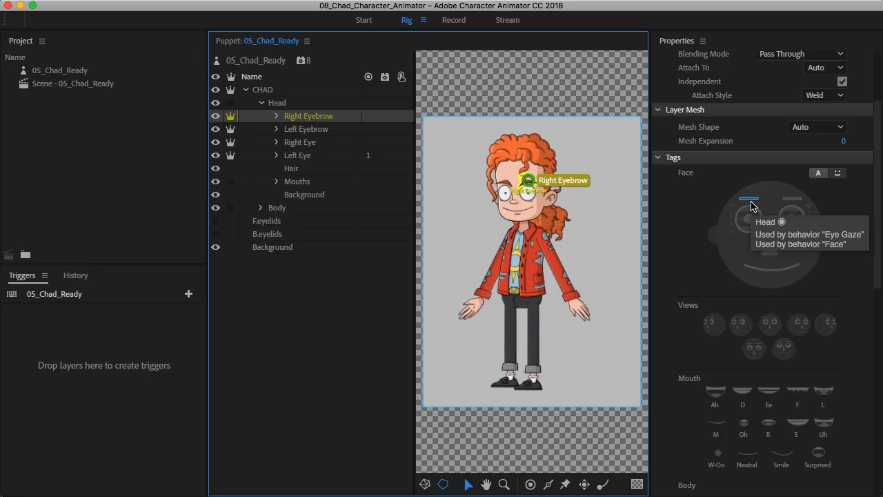
pyautogui.click(794, 201)
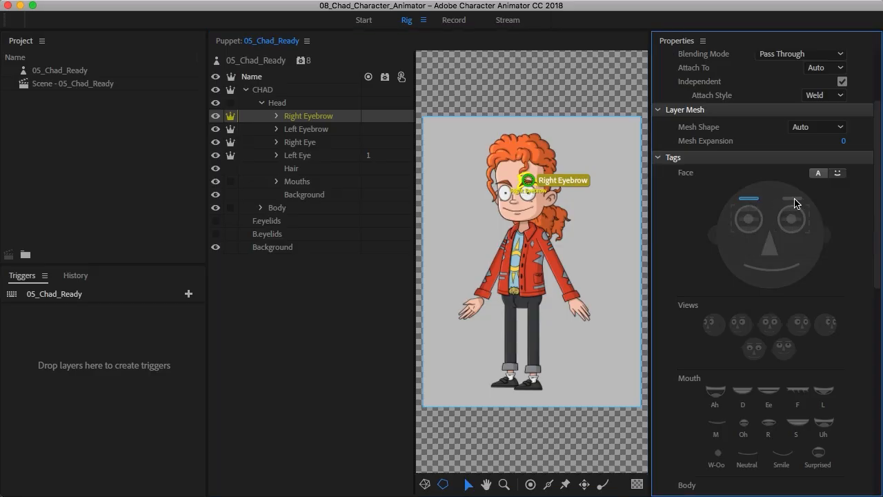
pyautogui.click(794, 201)
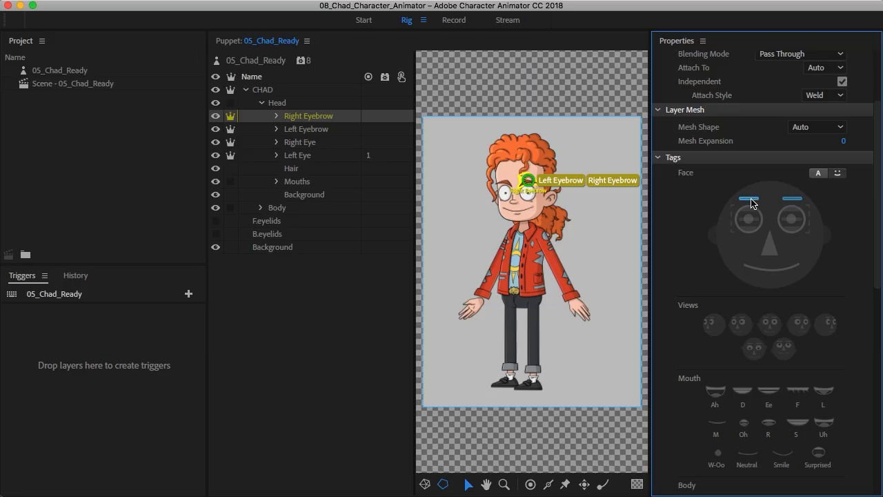
pyautogui.click(751, 200)
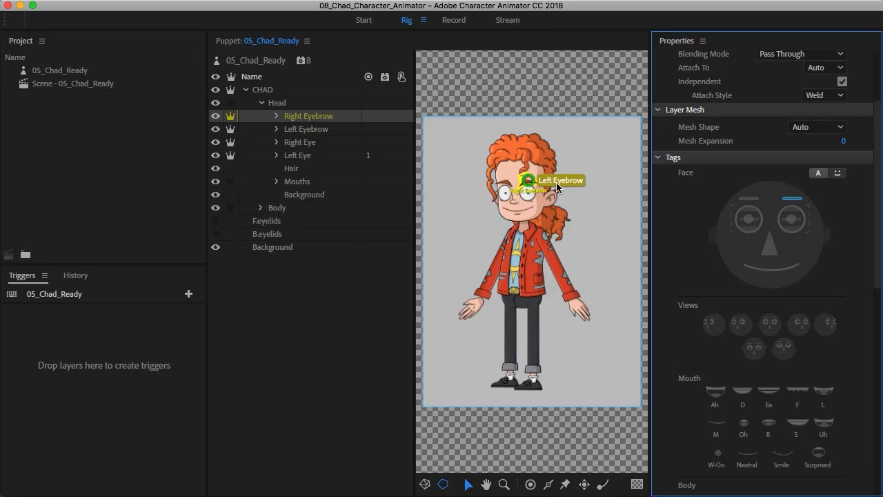
# Rename the Right Eyebrow layer as Left Eyebrow and check the original name shown beside it.
pyautogui.rightClick(315, 119)
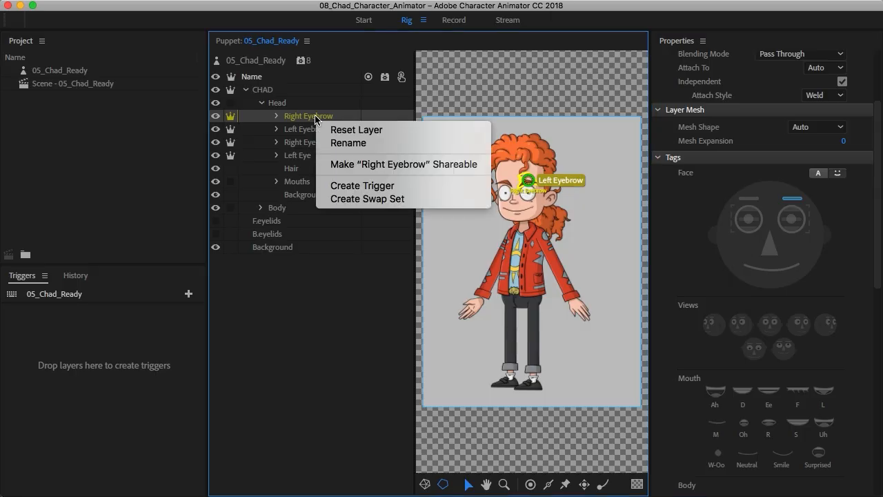
pyautogui.click(358, 143)
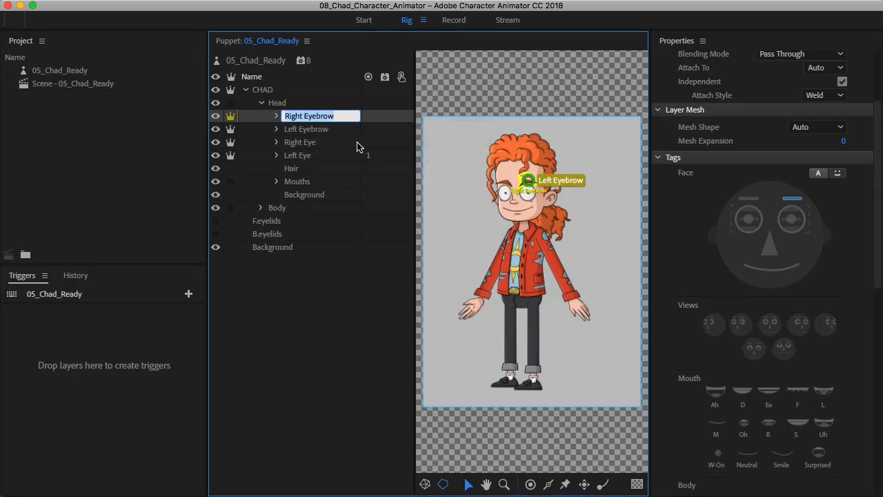
pyautogui.write('Left ')
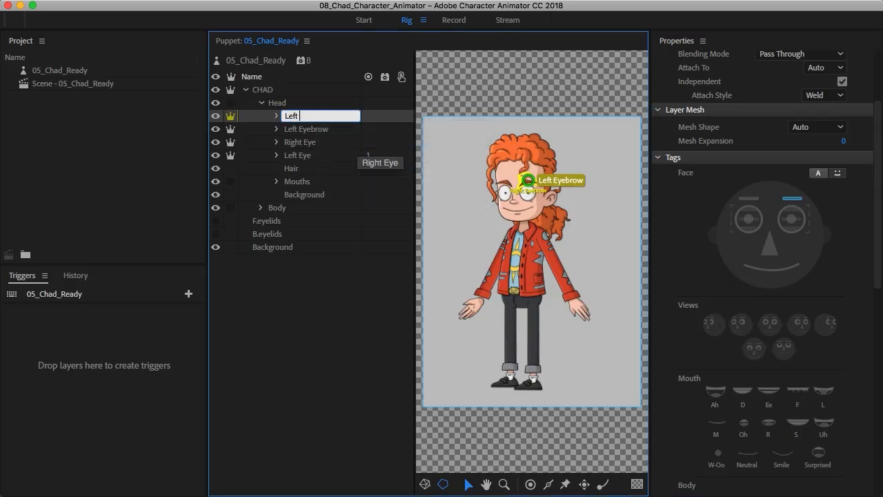
pyautogui.write('Eyebrow')
pyautogui.press('Return')
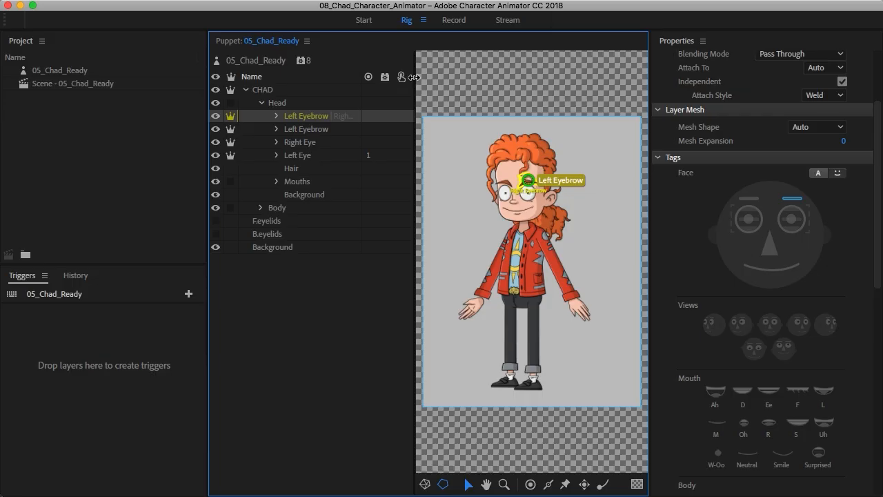
pyautogui.moveTo(415, 76); pyautogui.dragTo(466, 76)
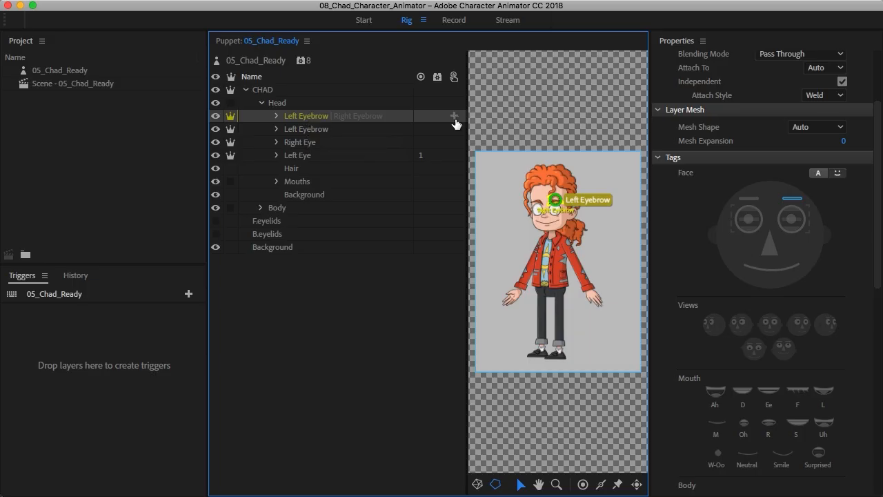
pyautogui.moveTo(465, 128); pyautogui.dragTo(413, 130)
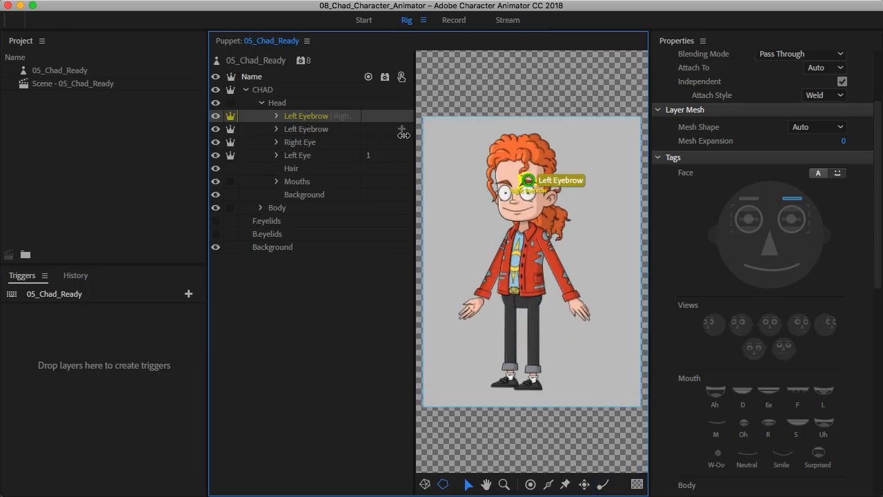
# Rename the second eyebrow layer, originally Left Eyebrow, as Right Eyebrow.
pyautogui.click(306, 131)
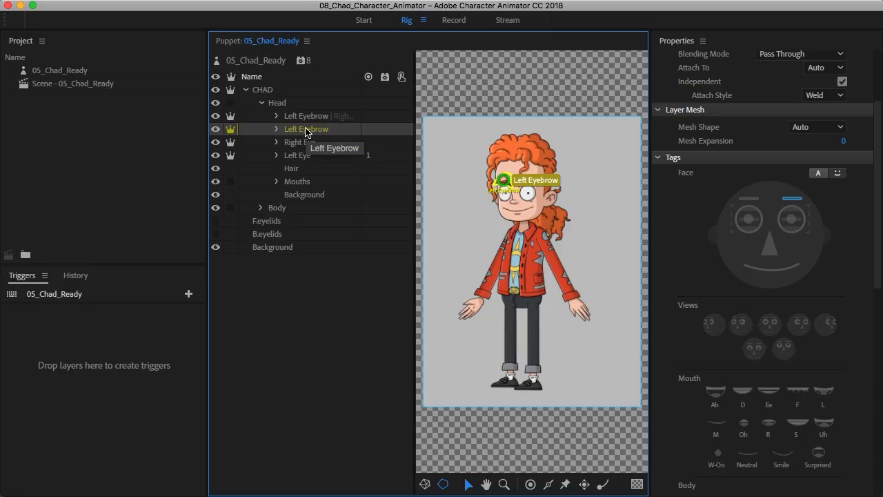
pyautogui.rightClick(306, 132)
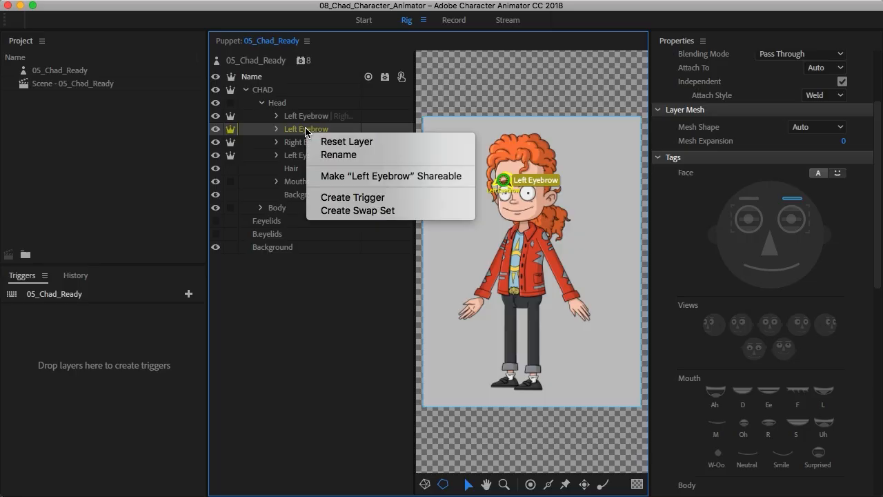
pyautogui.click(348, 156)
pyautogui.write('Ri')
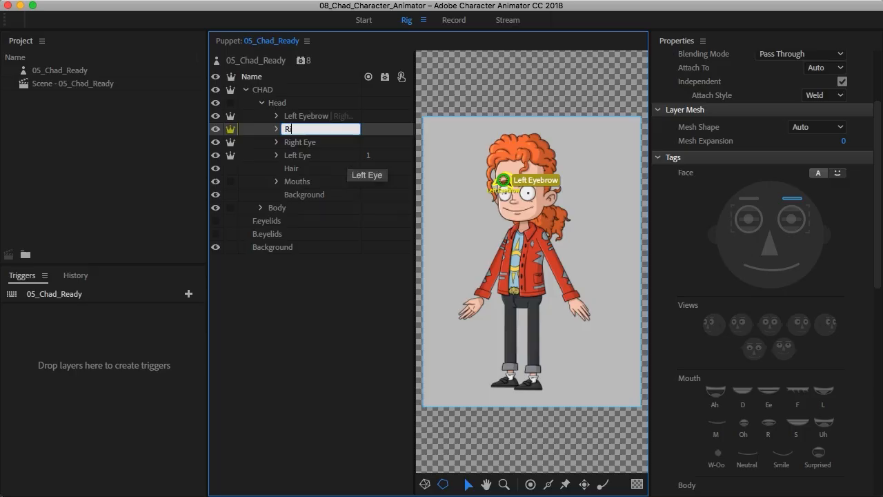
pyautogui.write('ght Eyebrow')
pyautogui.press('Return')
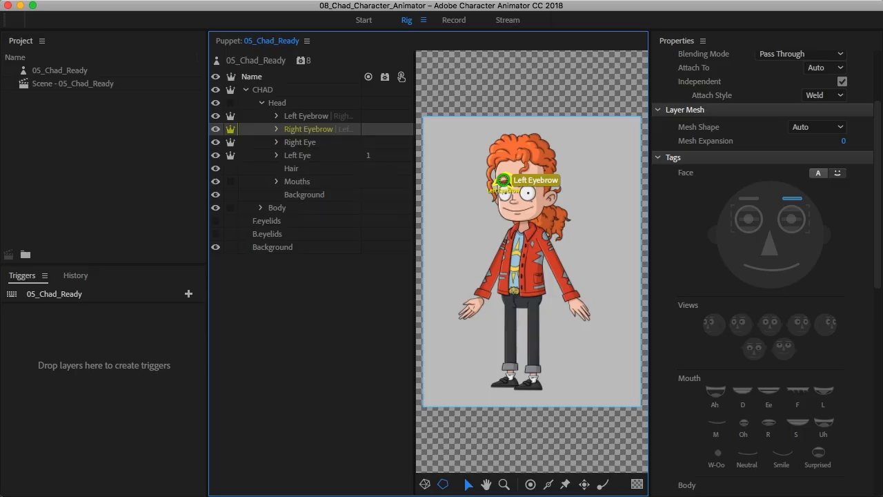
# Rename the Right Eye layer in the Head group as Left Eye.
pyautogui.click(307, 148)
pyautogui.rightClick(301, 147)
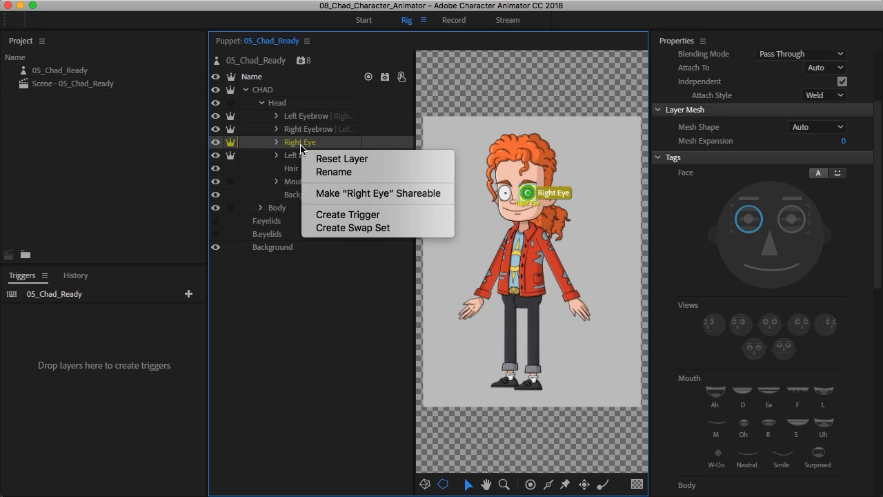
pyautogui.click(349, 173)
pyautogui.write('Left Eye')
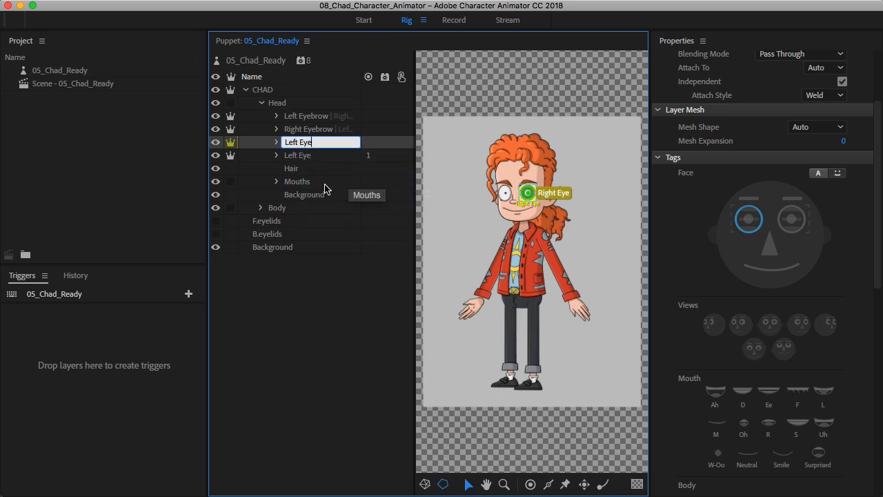
# Rename the second eye layer, originally Left Eye, as Right Eye.
pyautogui.click(302, 157)
pyautogui.rightClick(301, 159)
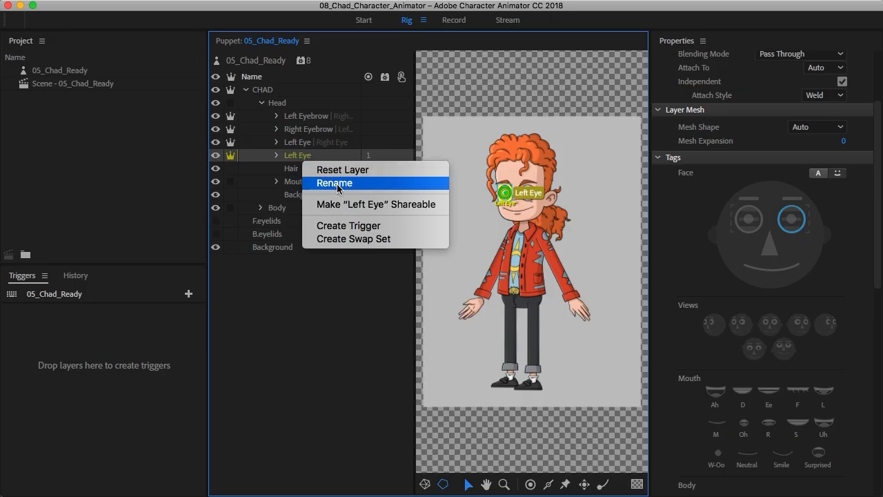
pyautogui.click(335, 184)
pyautogui.write('Right')
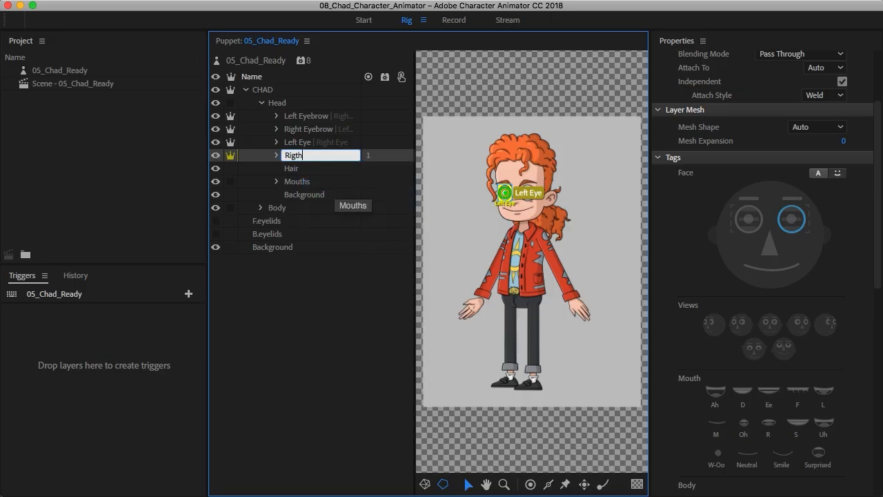
pyautogui.press('BackSpace')
pyautogui.press('BackSpace')
pyautogui.write('ht Eye')
pyautogui.press('Return')
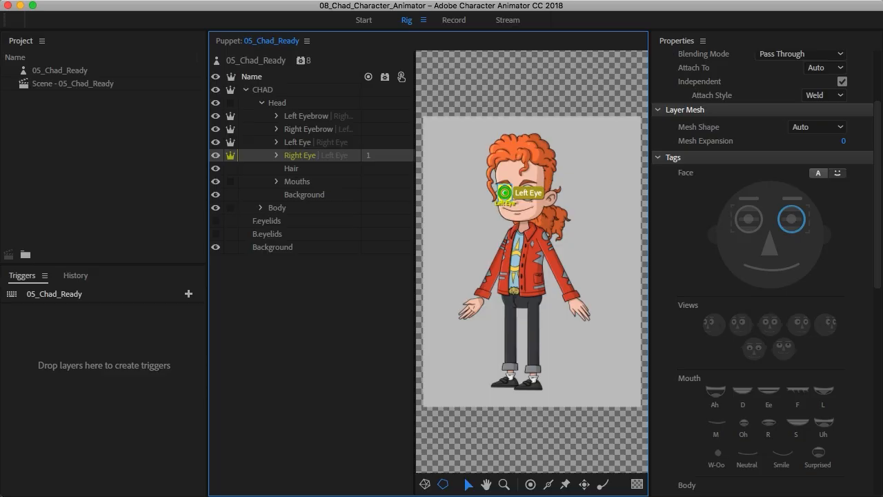
# Compare the tags of the two eyebrow layers and retag the Right Eyebrow layer with the Right Eyebrow face tag.
pyautogui.click(310, 131)
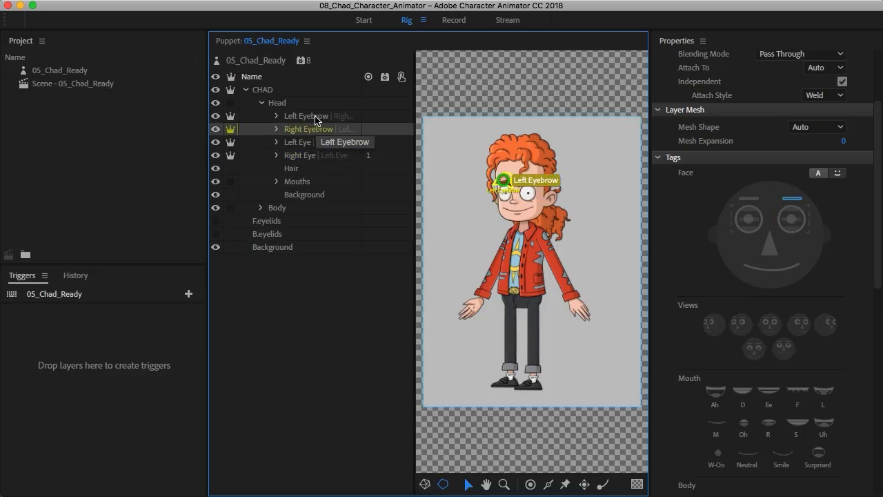
pyautogui.click(315, 119)
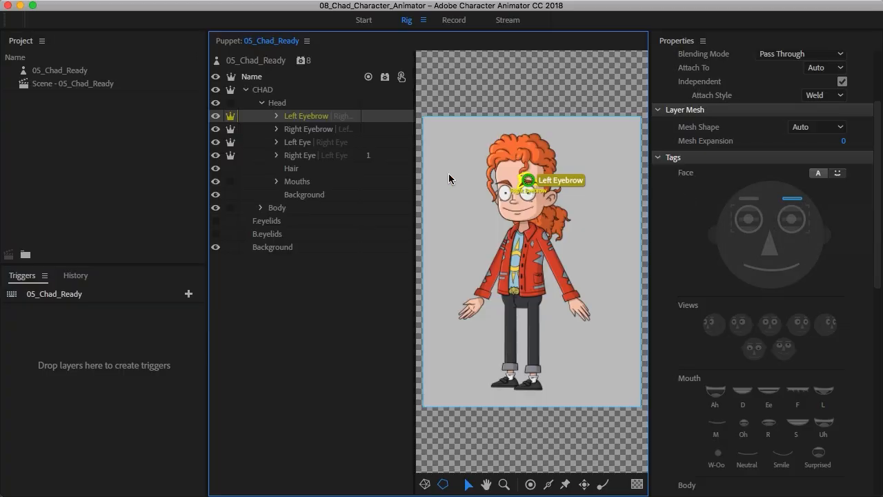
pyautogui.click(299, 130)
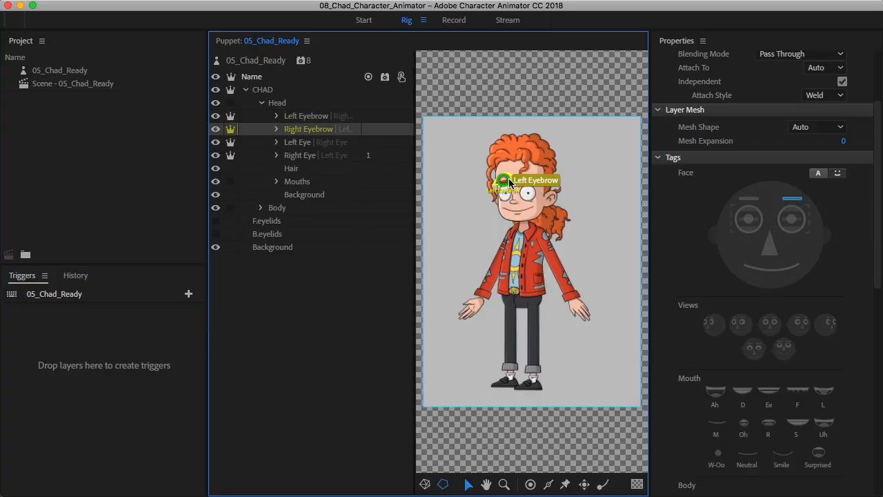
pyautogui.click(752, 201)
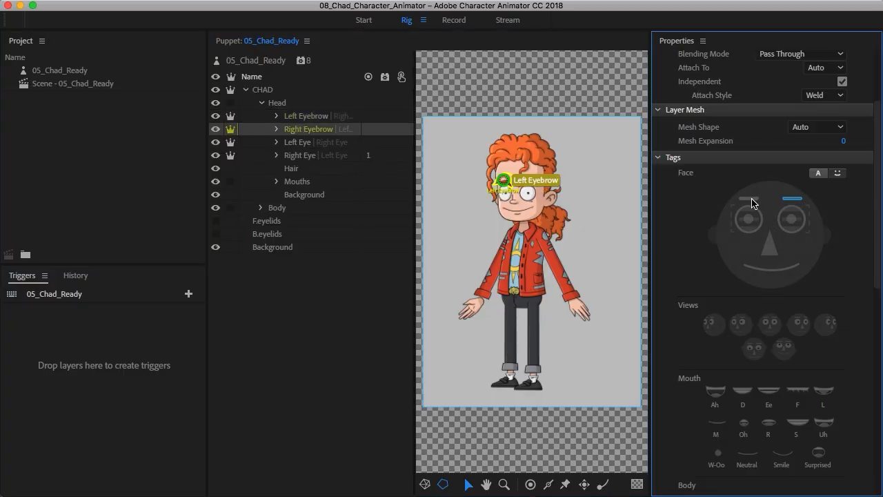
pyautogui.click(751, 200)
# Retag the Left Eye layer so that it carries only the Left Eye face tag, clearing Right Eye and Head.
pyautogui.click(297, 147)
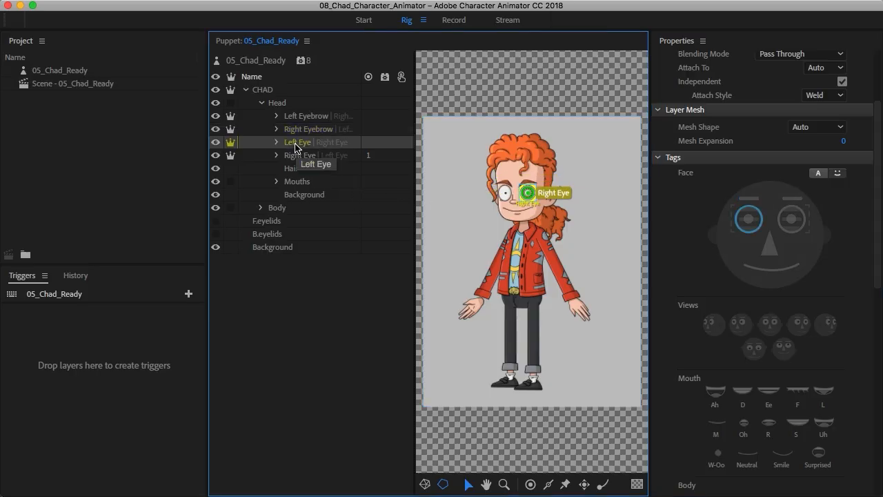
pyautogui.click(795, 235)
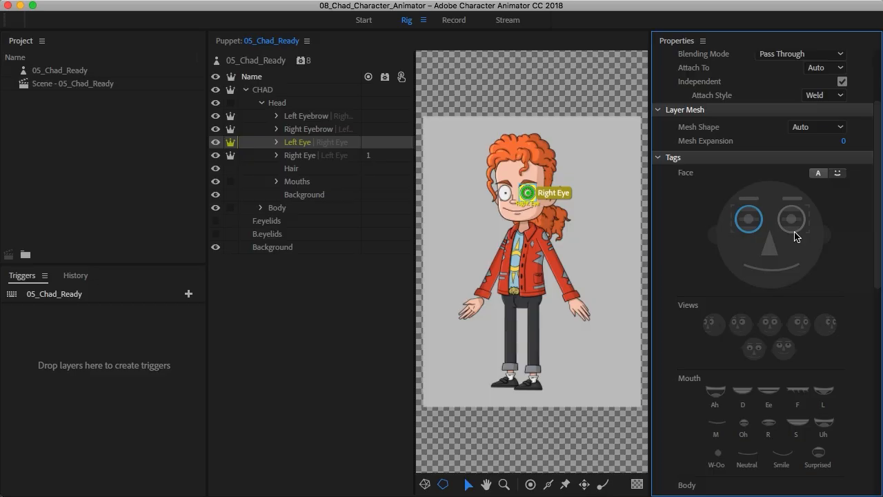
pyautogui.click(751, 237)
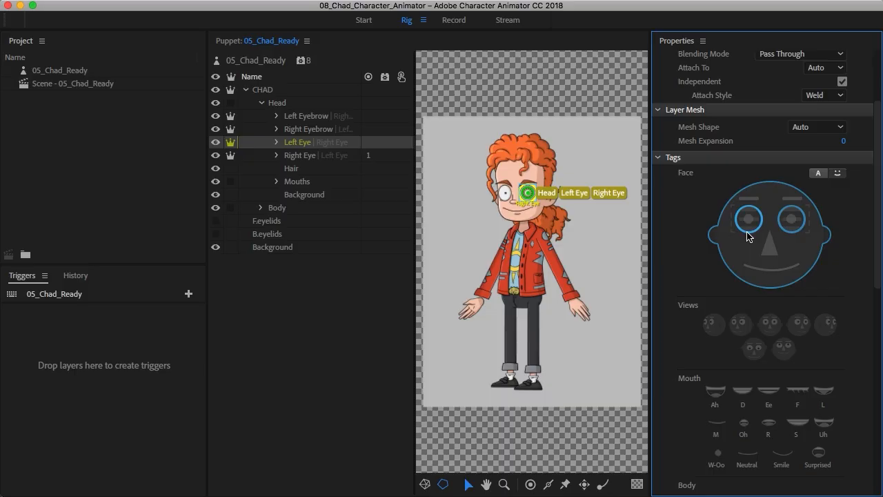
pyautogui.click(730, 234)
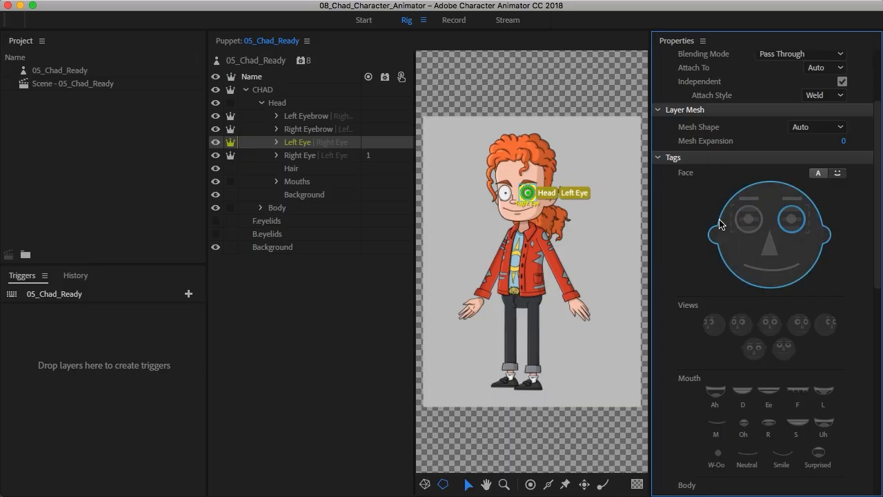
pyautogui.click(720, 223)
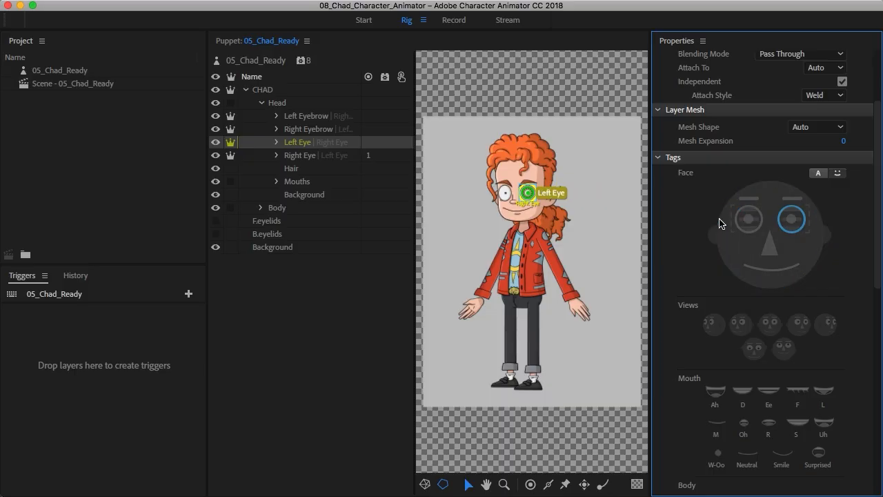
# Replace the Left Eye tag on the Right Eye layer with the Right Eye tag.
pyautogui.click(307, 157)
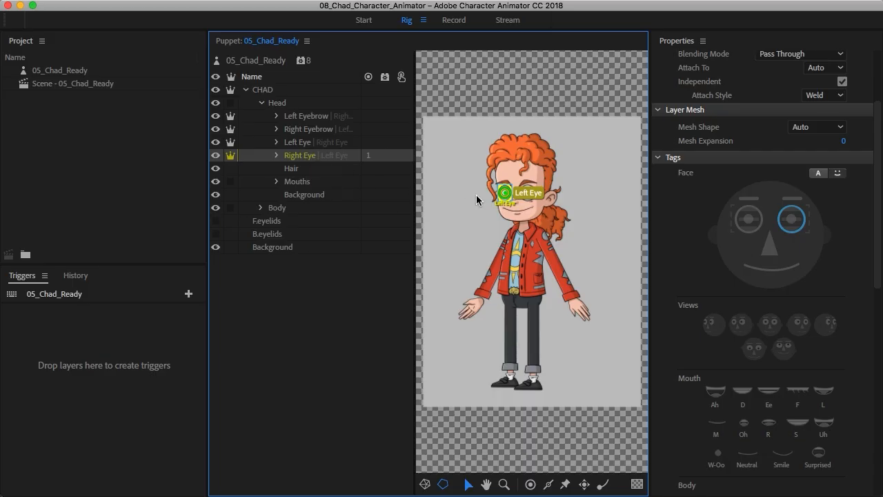
pyautogui.click(752, 236)
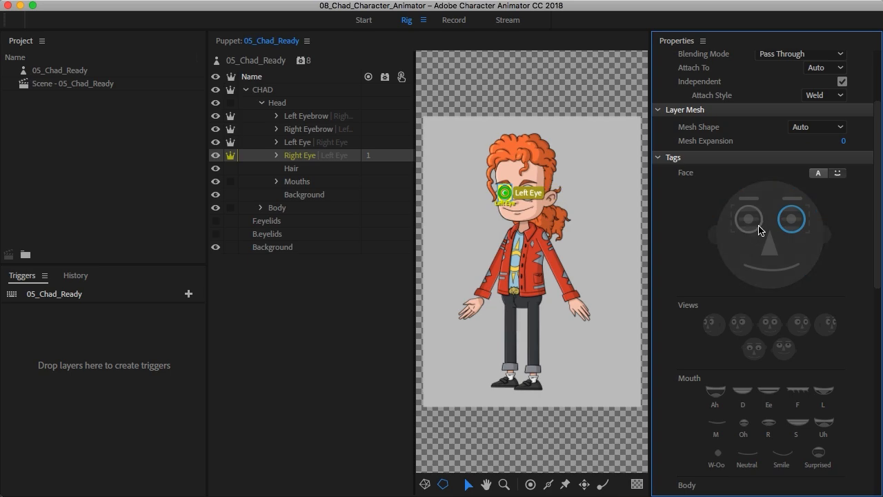
pyautogui.click(759, 231)
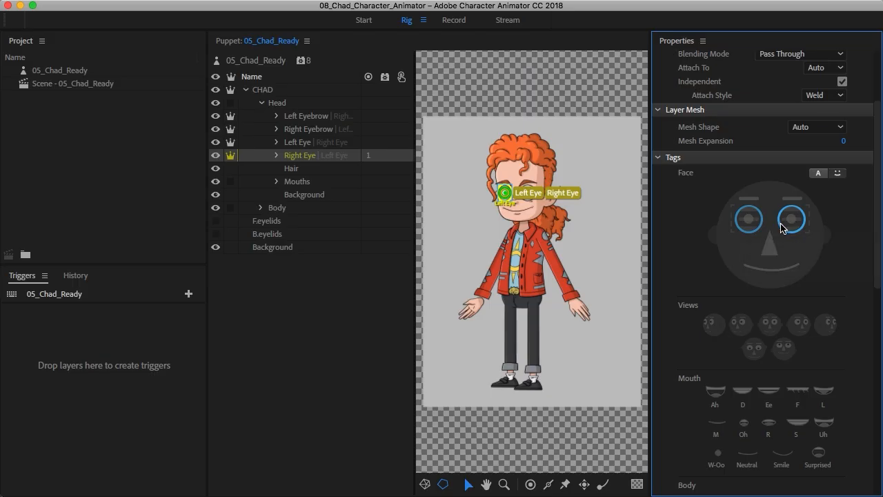
pyautogui.click(782, 229)
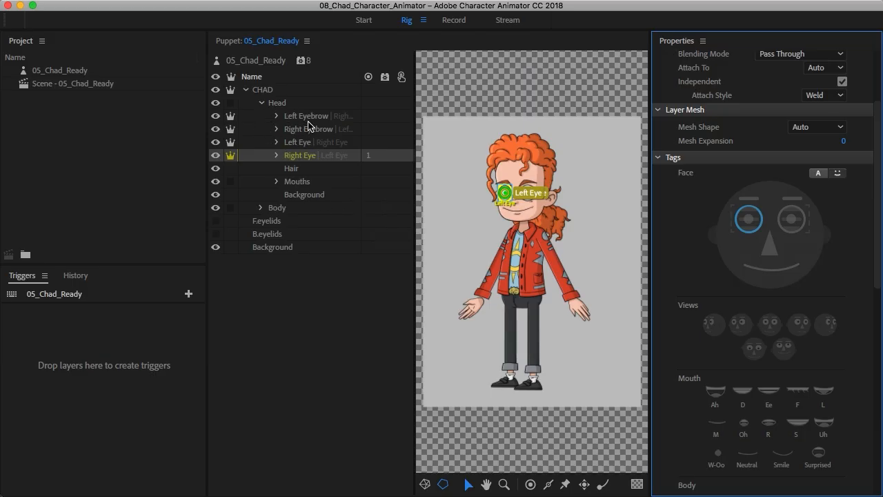
# Check the sublayers inside the Left Eyebrow and Right Eyebrow groups for side-specific names.
pyautogui.click(278, 117)
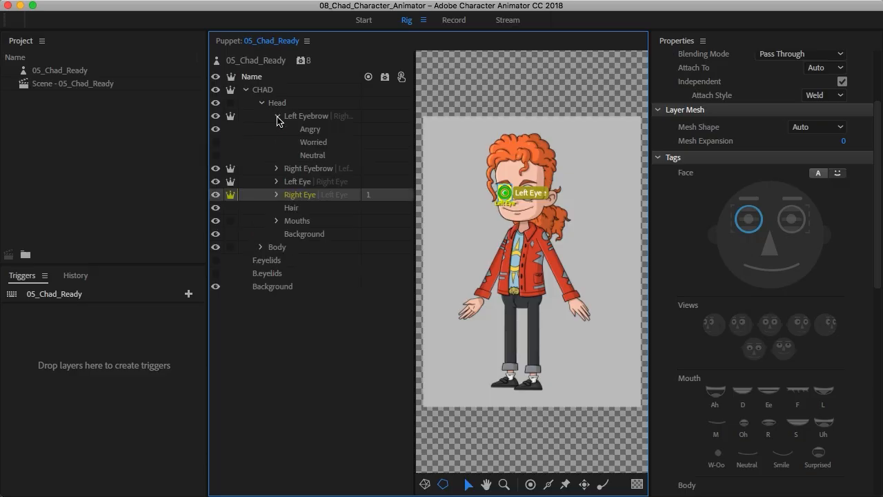
pyautogui.click(277, 117)
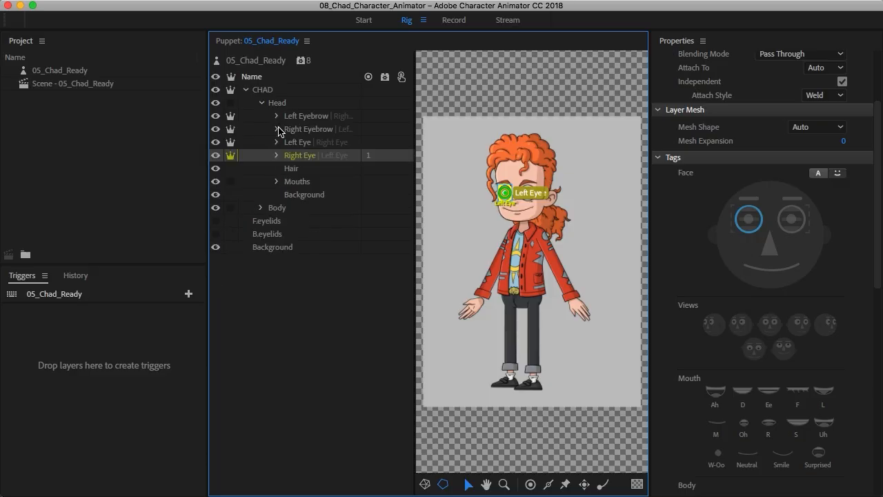
pyautogui.click(276, 130)
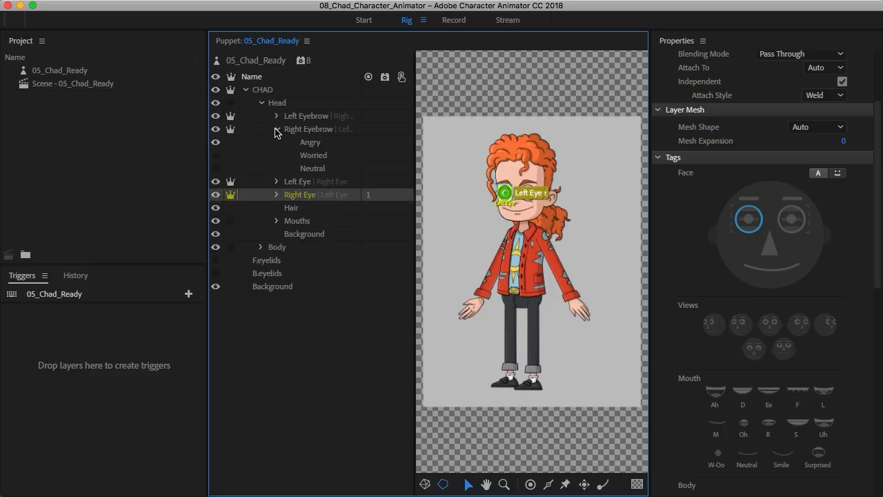
pyautogui.click(277, 129)
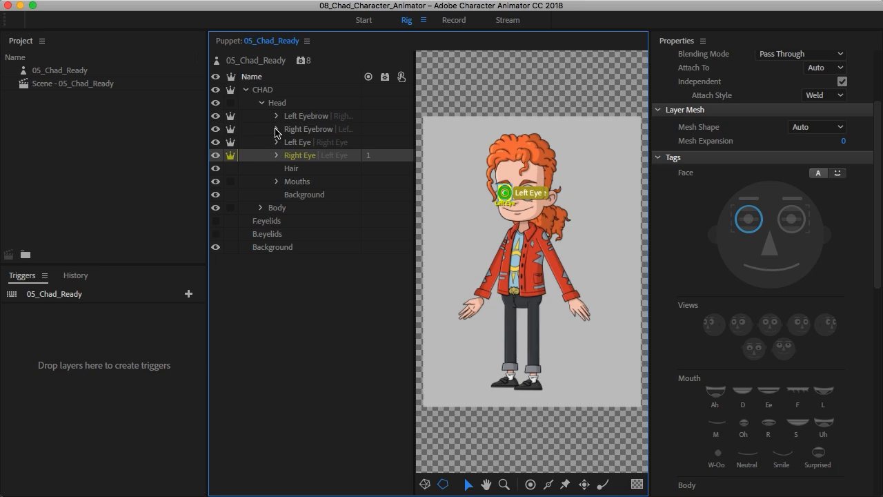
# Inside the Left Eye group, replace the Right Blink layer's tag with Left Blink.
pyautogui.click(277, 143)
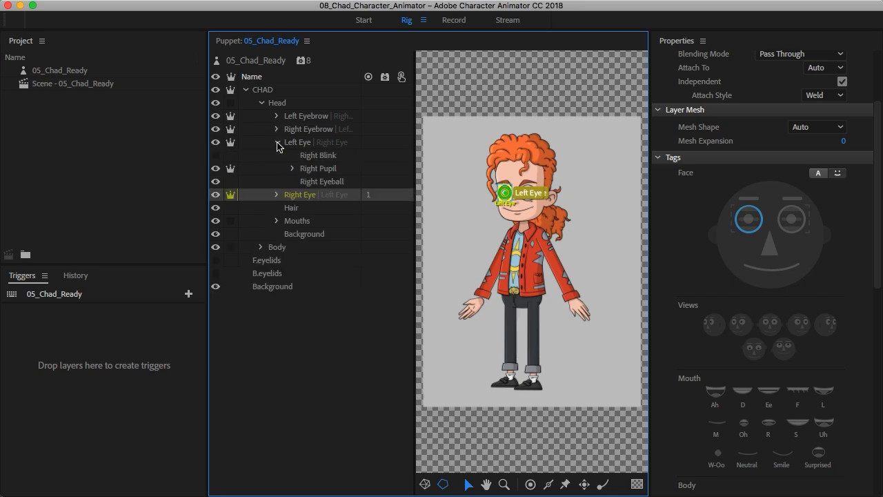
pyautogui.click(327, 157)
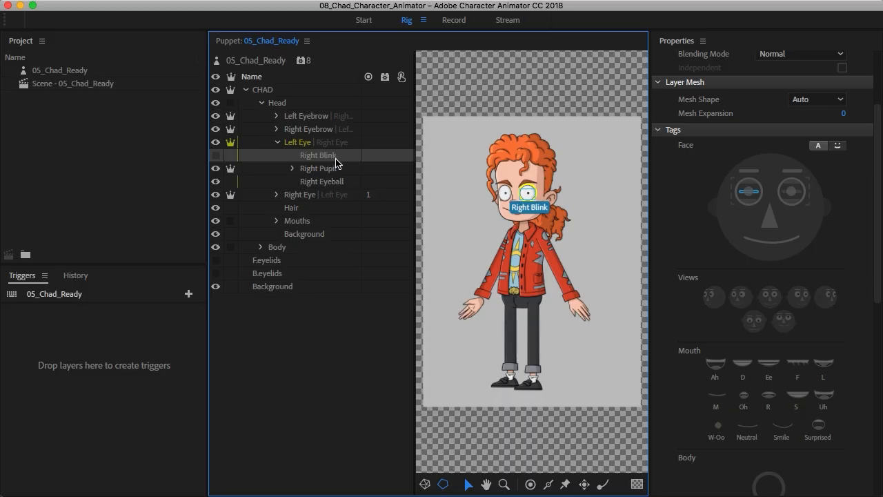
pyautogui.click(781, 195)
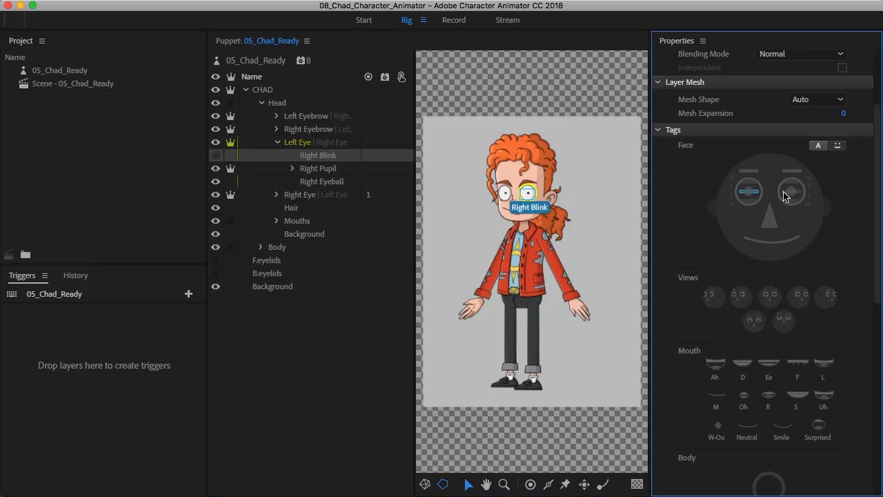
pyautogui.click(758, 194)
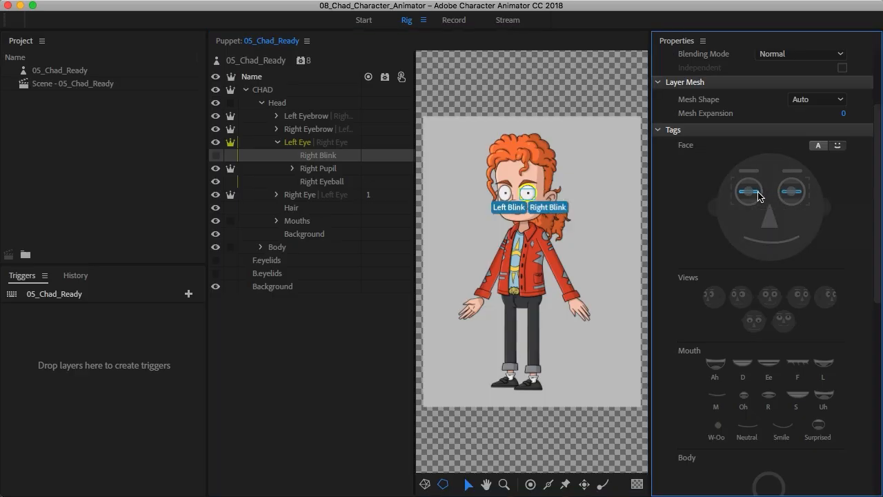
# Switch the tags of the Right Pupil layer in the Left Eye group to Left Pupil and Left Pupil Size.
pyautogui.click(327, 169)
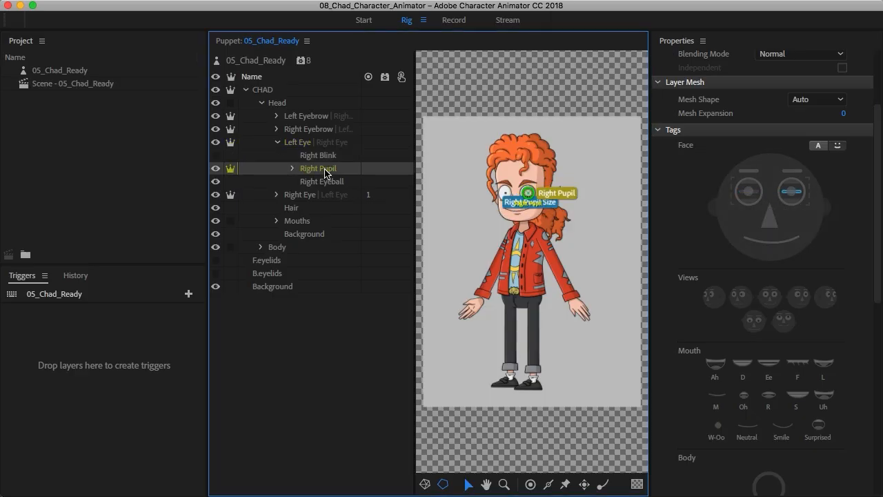
pyautogui.click(791, 219)
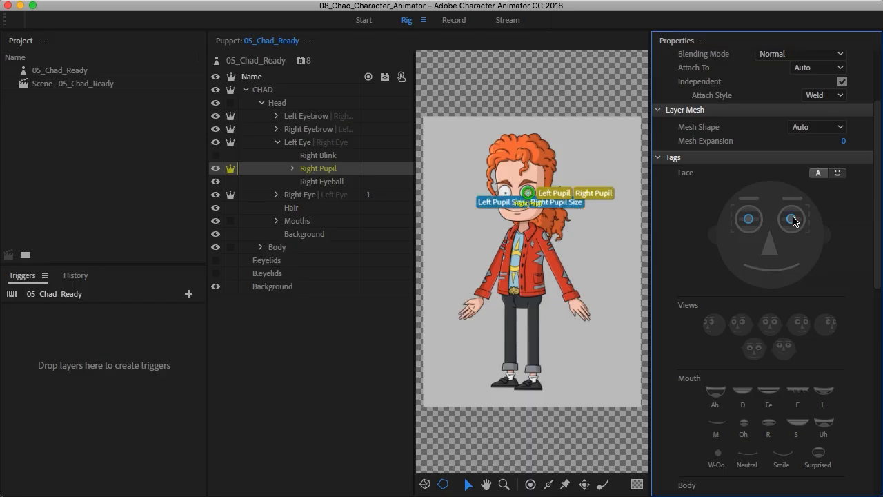
pyautogui.click(747, 217)
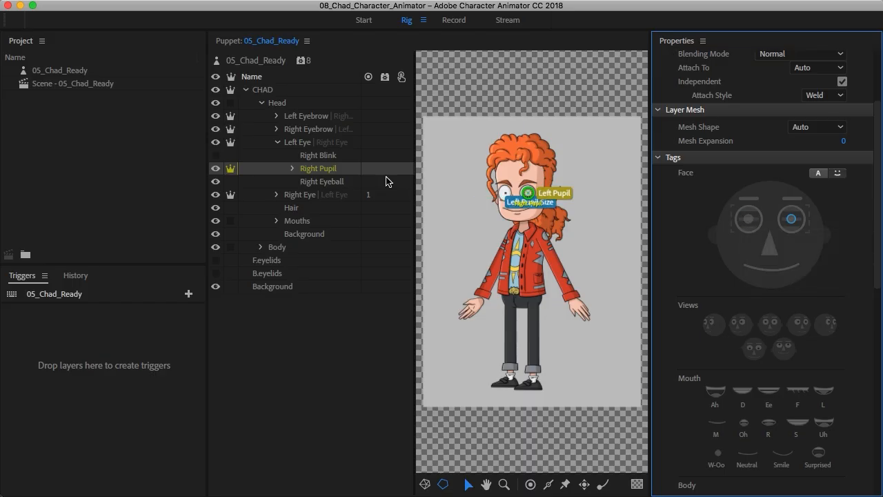
# Replace the Right Eyeball layer's tag with Left Pupil Range and collapse the Left Eye group.
pyautogui.click(326, 182)
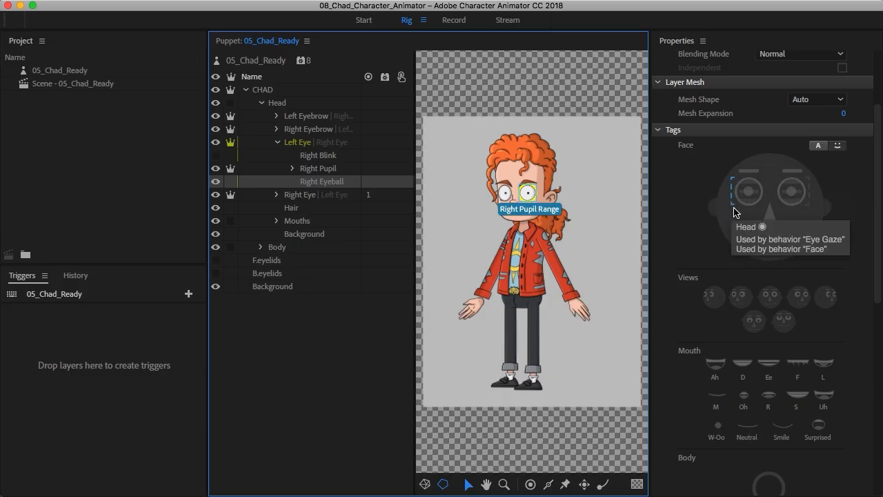
pyautogui.click(809, 200)
pyautogui.click(810, 200)
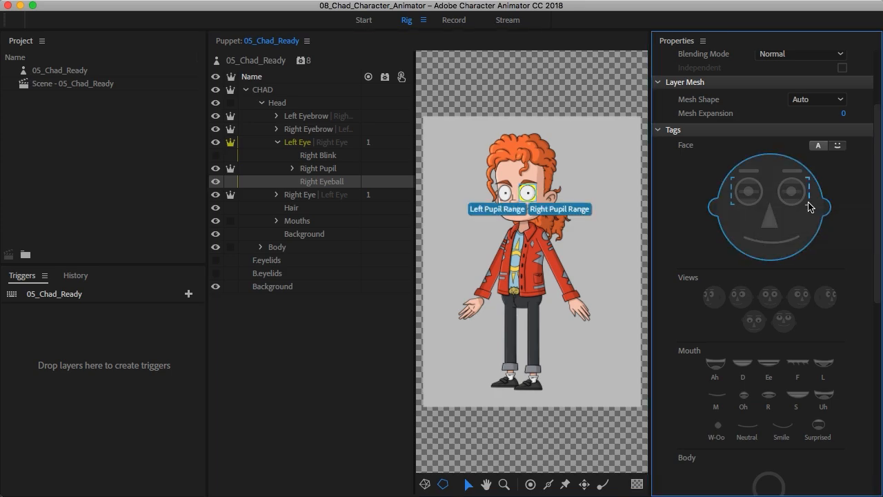
pyautogui.click(733, 200)
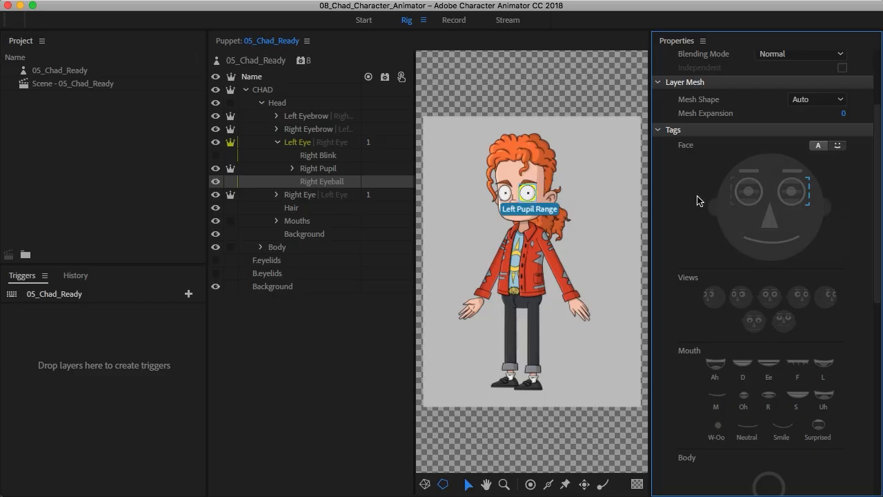
pyautogui.click(277, 143)
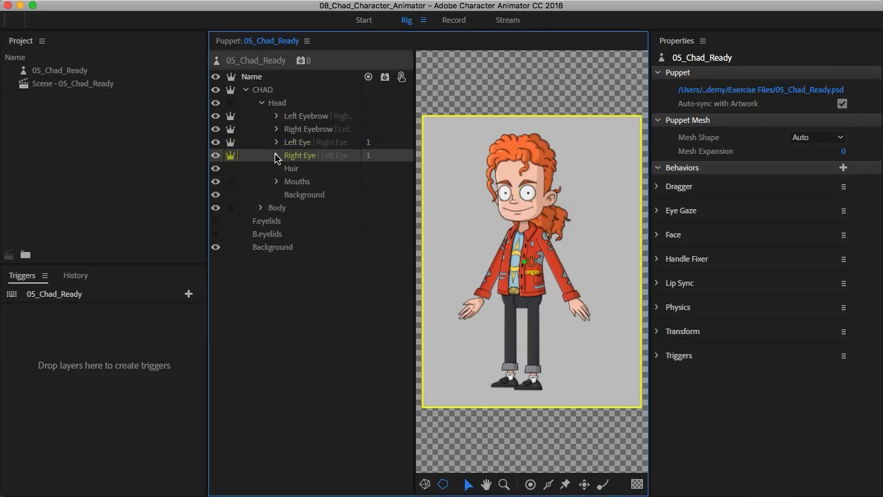
# In the Right Eye group, check the Right Blink layer's tag and retag the Left Pupil layer as Right Pupil with Right Pupil Size.
pyautogui.click(276, 156)
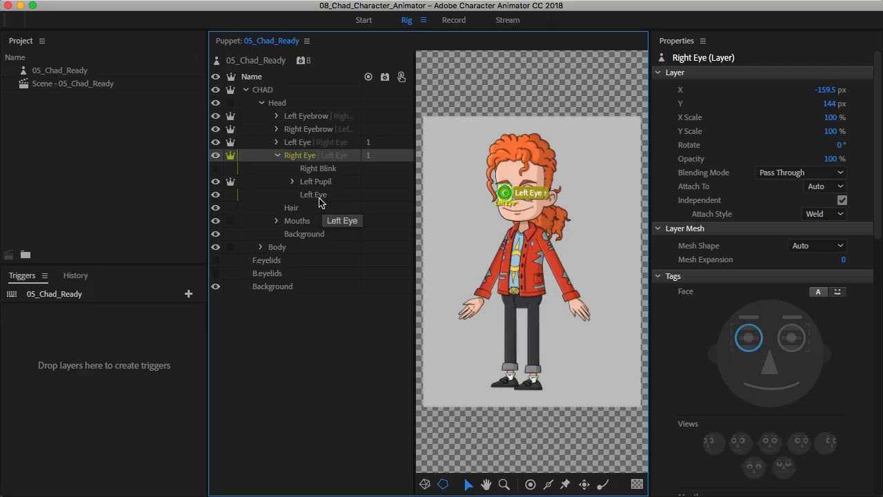
pyautogui.click(320, 172)
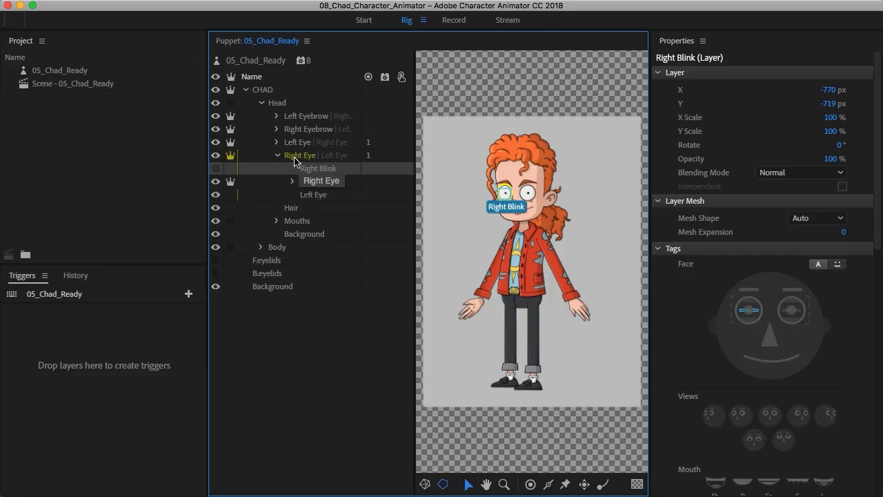
pyautogui.click(320, 184)
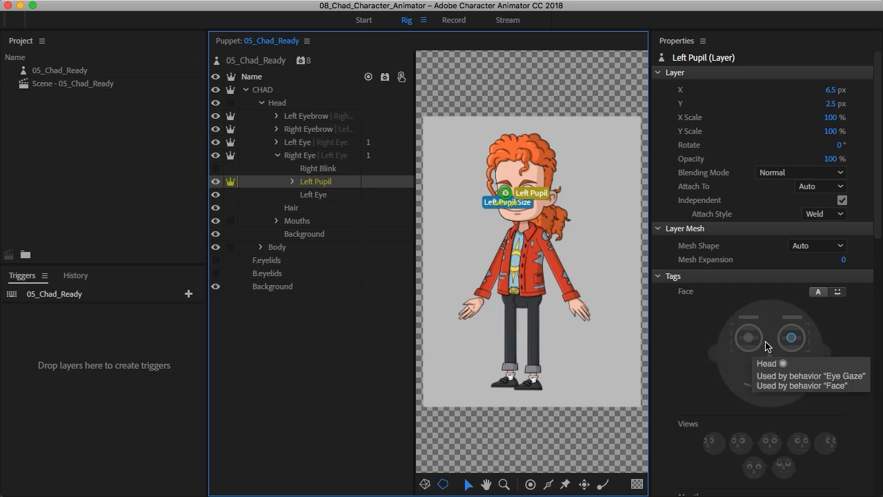
pyautogui.click(749, 338)
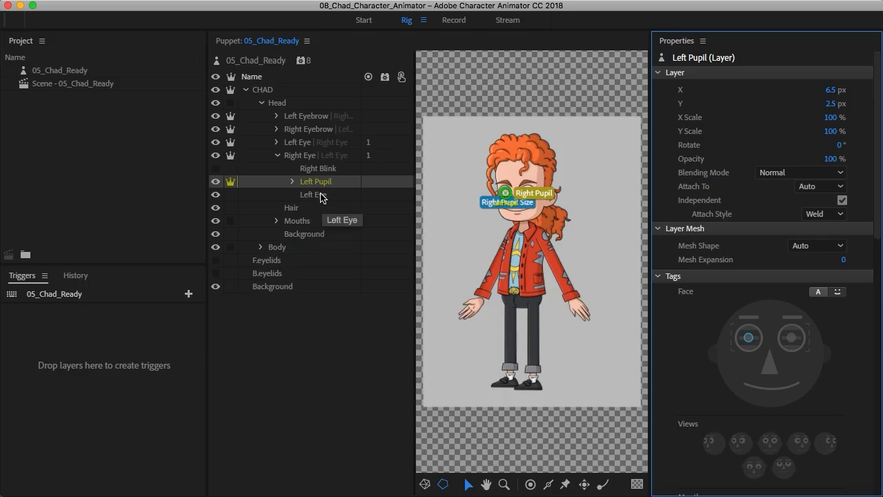
# Tag the Left Eye layer inside the Right Eye group as Right Pupil Range and check the Right Eye group's own tag.
pyautogui.click(323, 195)
pyautogui.click(751, 319)
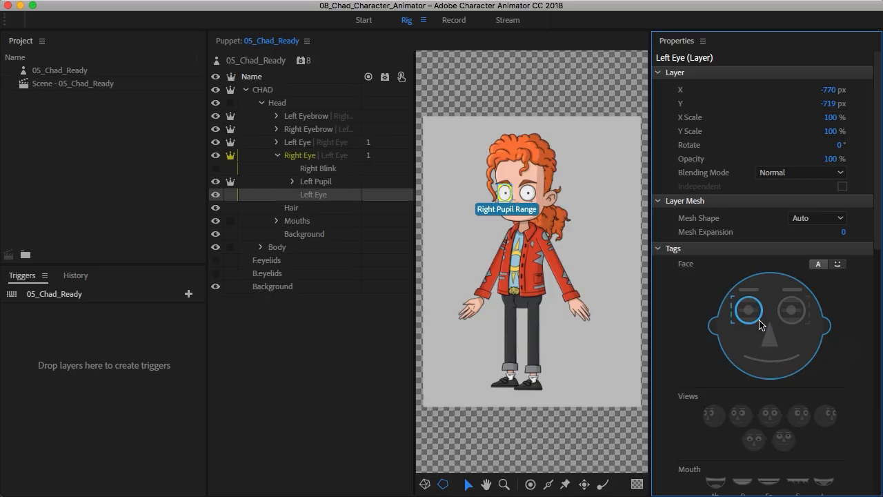
pyautogui.click(293, 159)
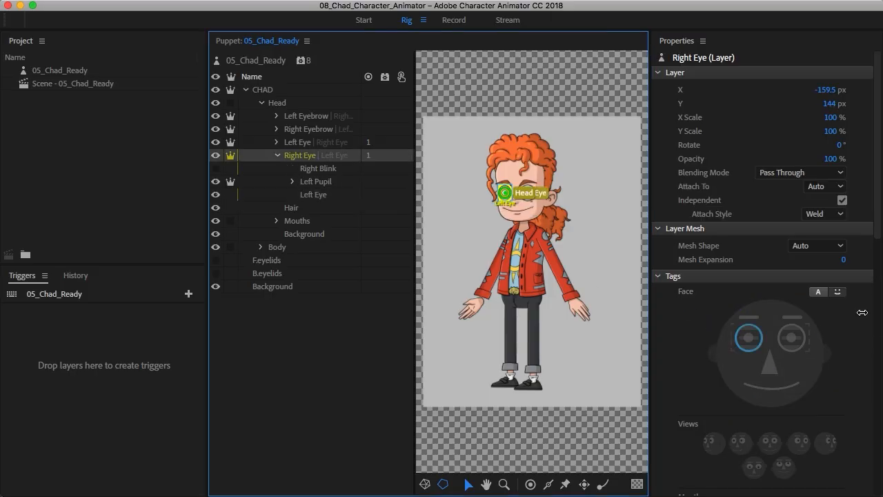
pyautogui.click(323, 196)
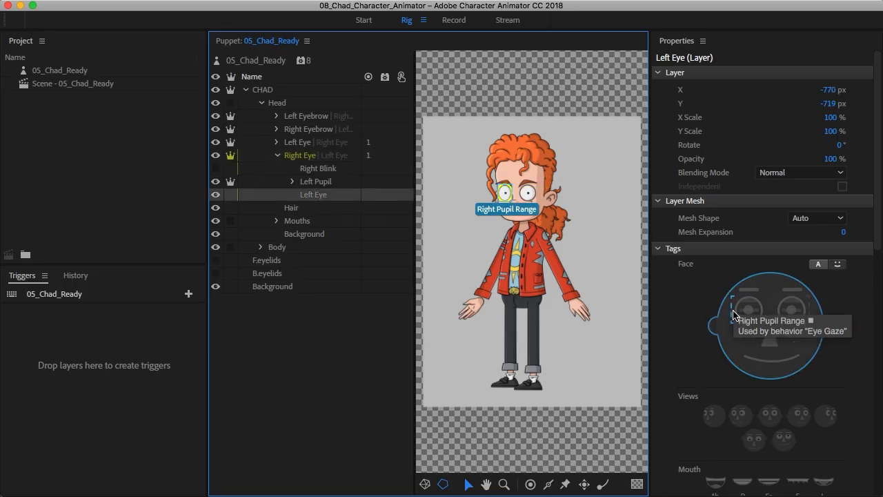
# Compare the pupil range tags of the eyeball layers in the Left Eye and Right Eye groups, and collapse both groups.
pyautogui.click(277, 142)
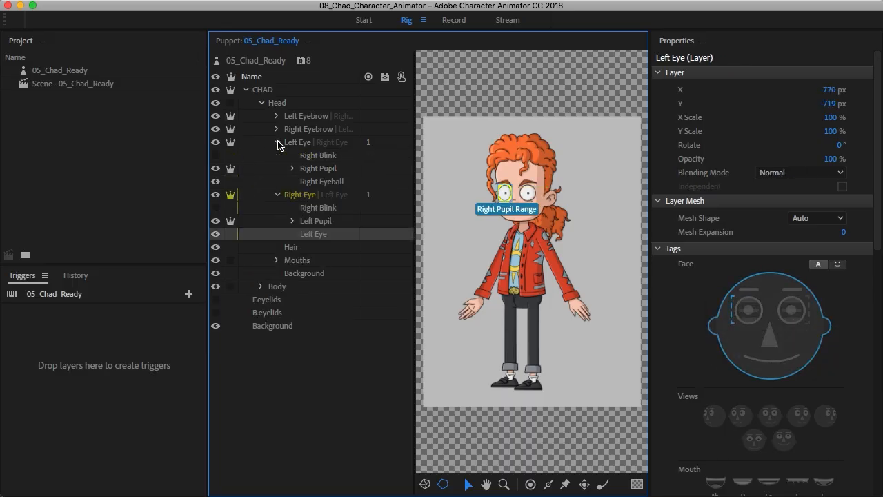
pyautogui.click(321, 182)
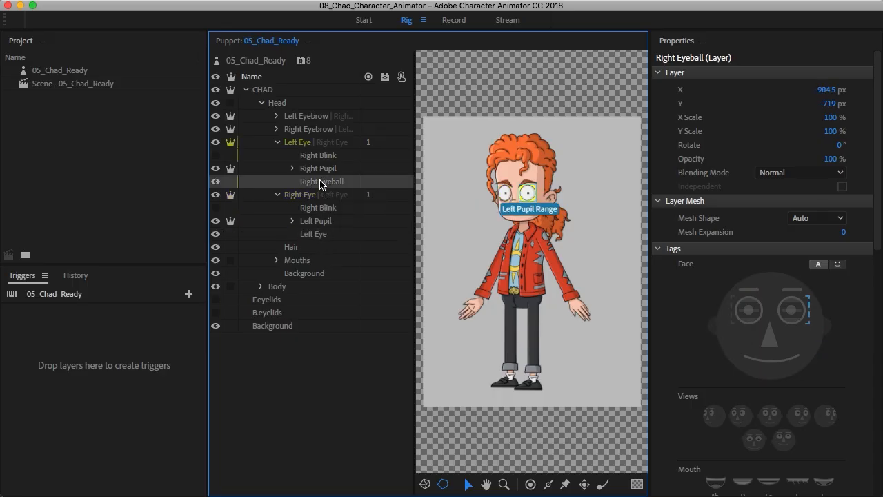
pyautogui.click(319, 234)
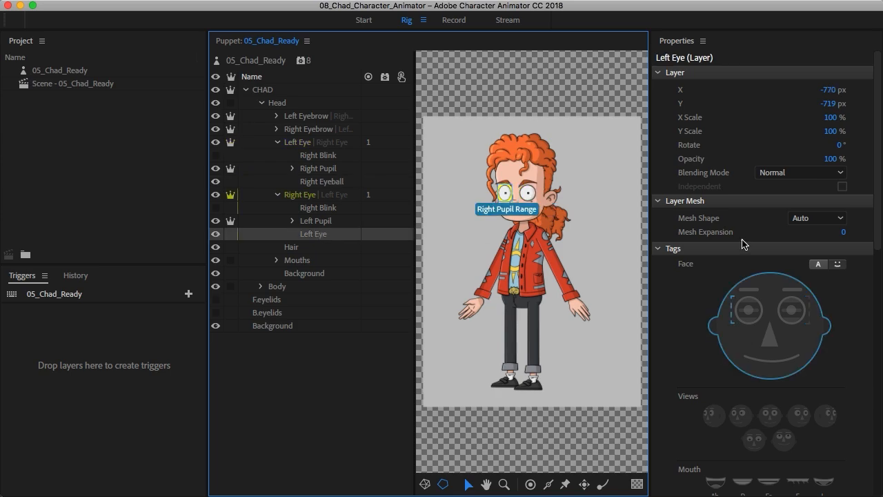
pyautogui.click(319, 183)
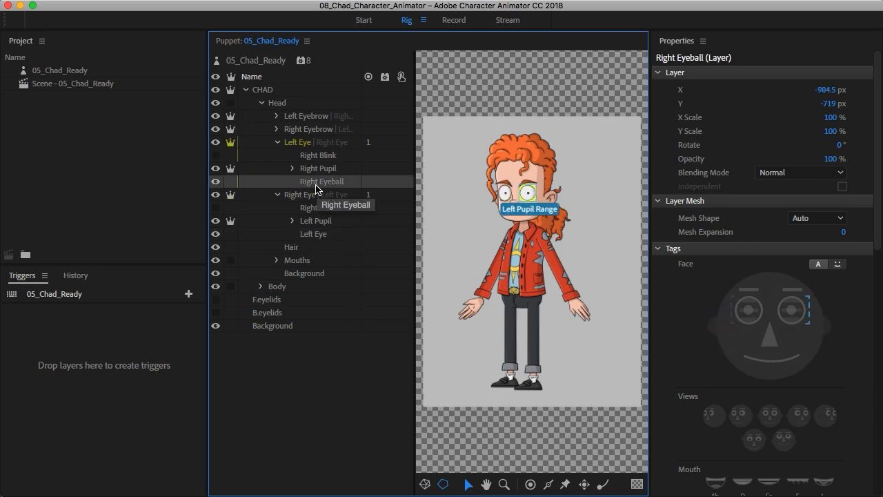
pyautogui.click(277, 143)
pyautogui.click(277, 147)
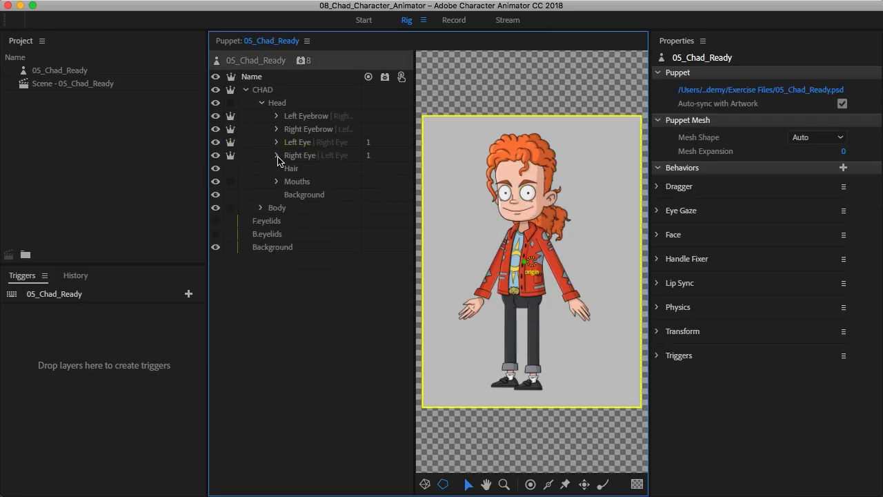
pyautogui.click(276, 155)
# Expand the Mouths group and tag it as the Mouth Group.
pyautogui.click(296, 171)
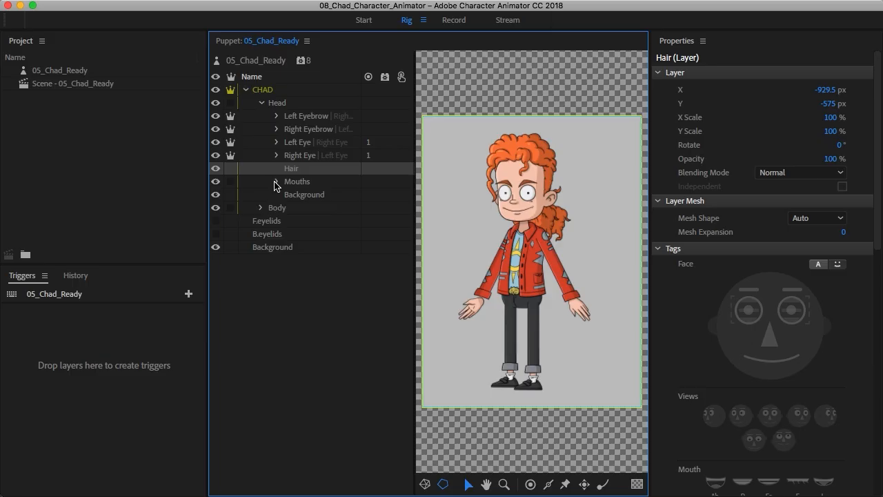
pyautogui.click(277, 181)
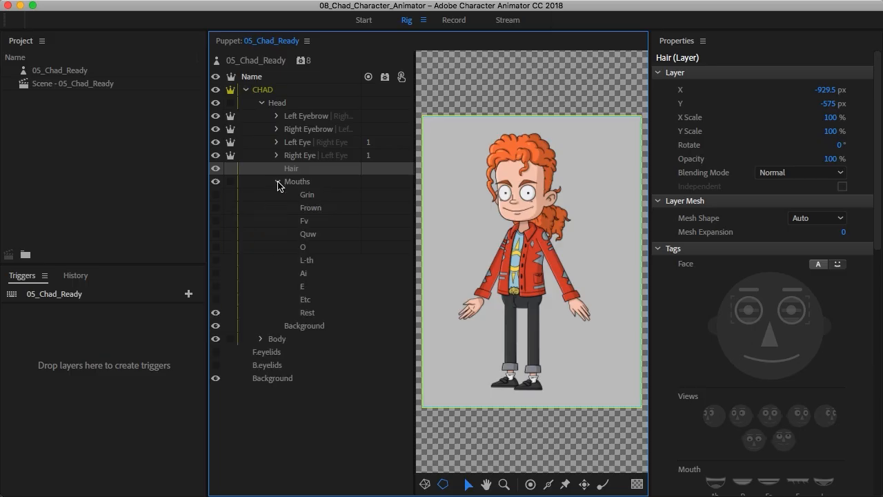
pyautogui.scroll(-4, 700, 286)
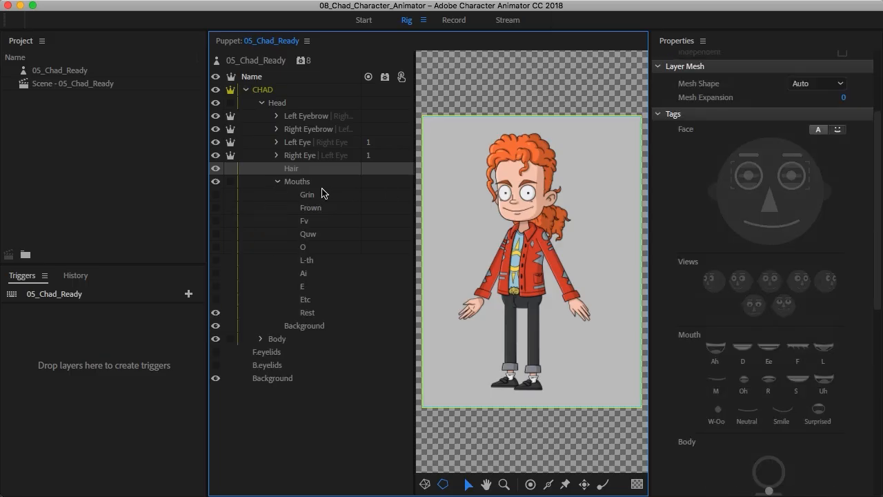
pyautogui.click(300, 183)
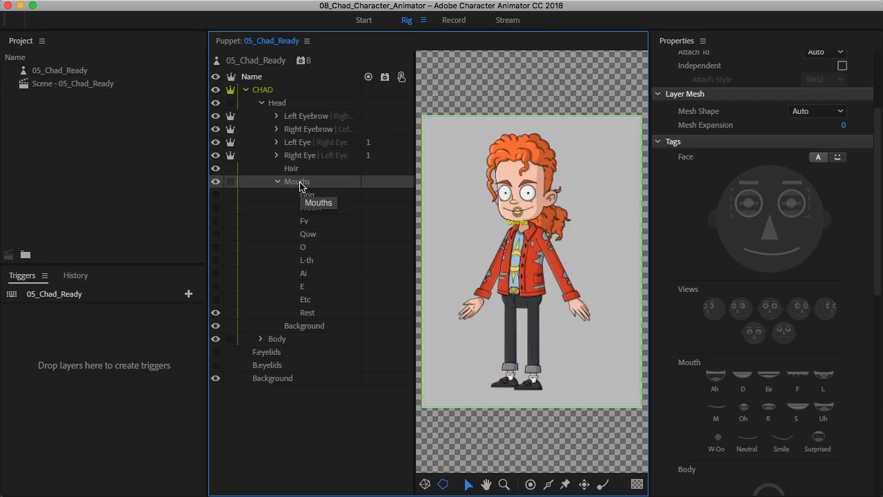
pyautogui.click(770, 259)
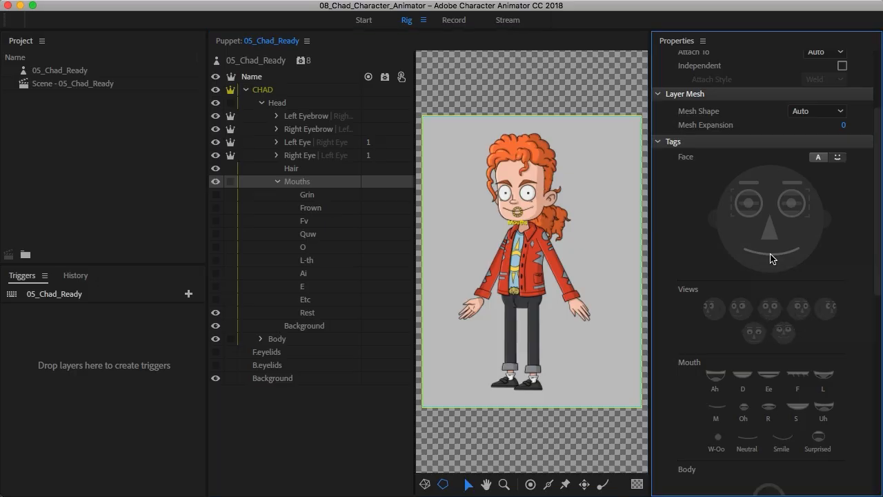
pyautogui.click(771, 258)
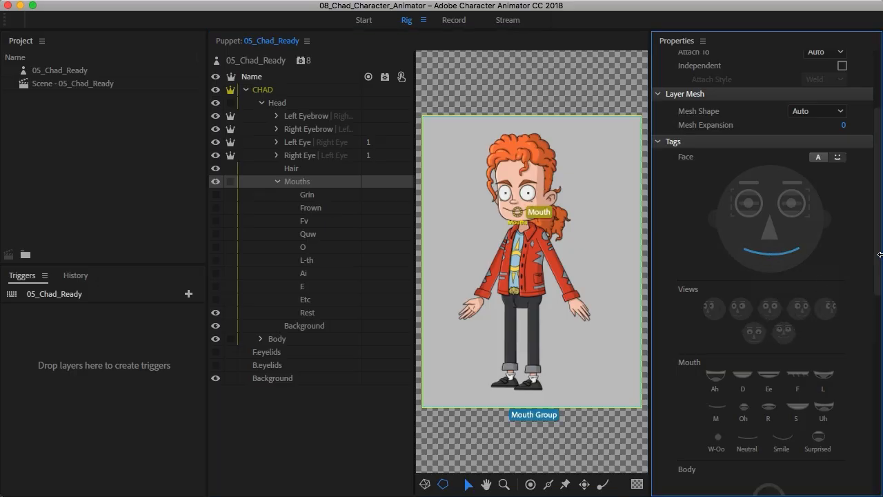
# Tag the Rest mouth layer with the Neutral, Smile and M mouth shapes and hide the layer.
pyautogui.scroll(-5, 881, 258)
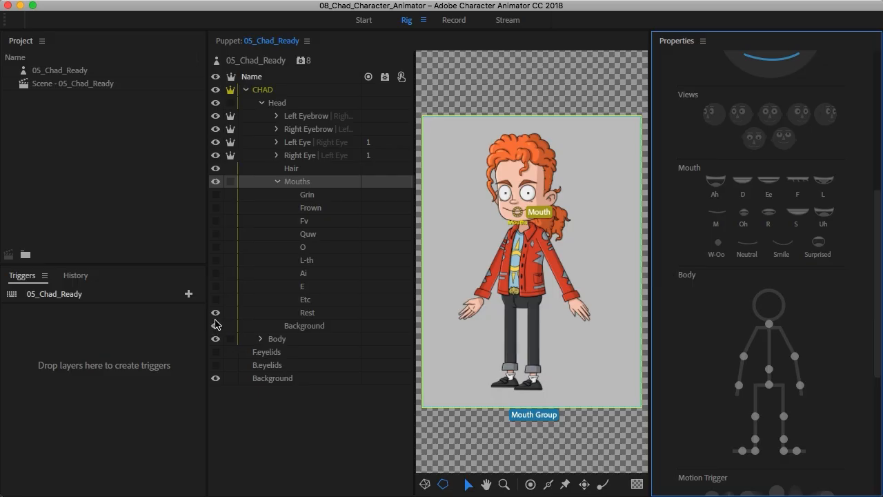
pyautogui.click(312, 314)
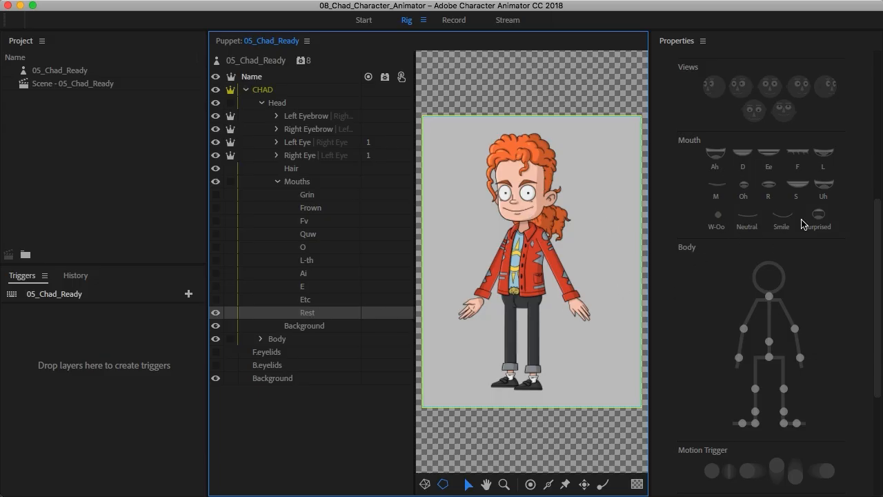
pyautogui.click(753, 221)
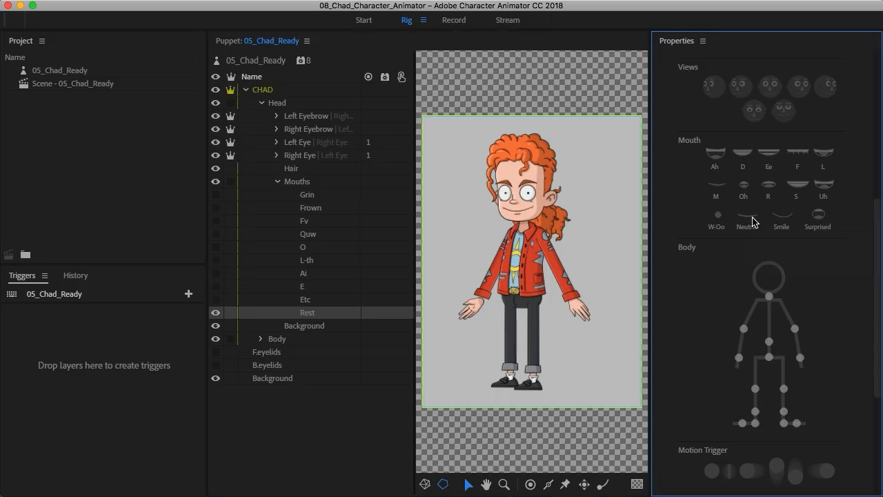
pyautogui.click(794, 218)
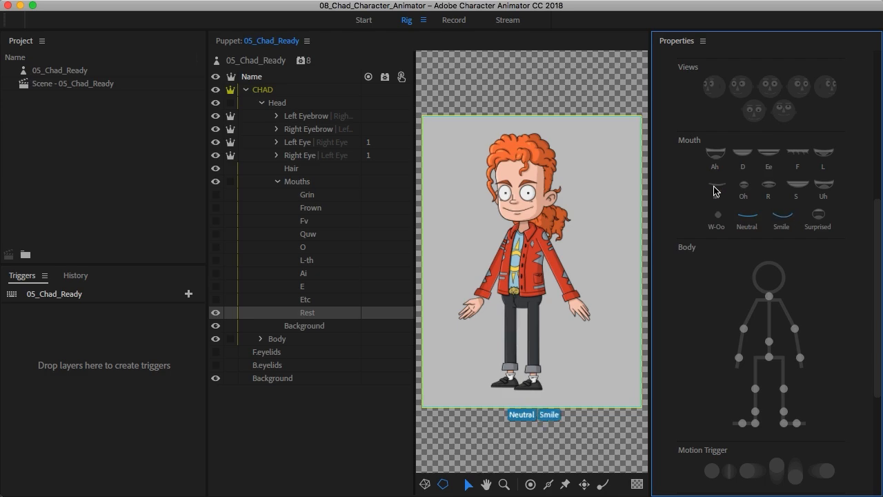
pyautogui.click(716, 186)
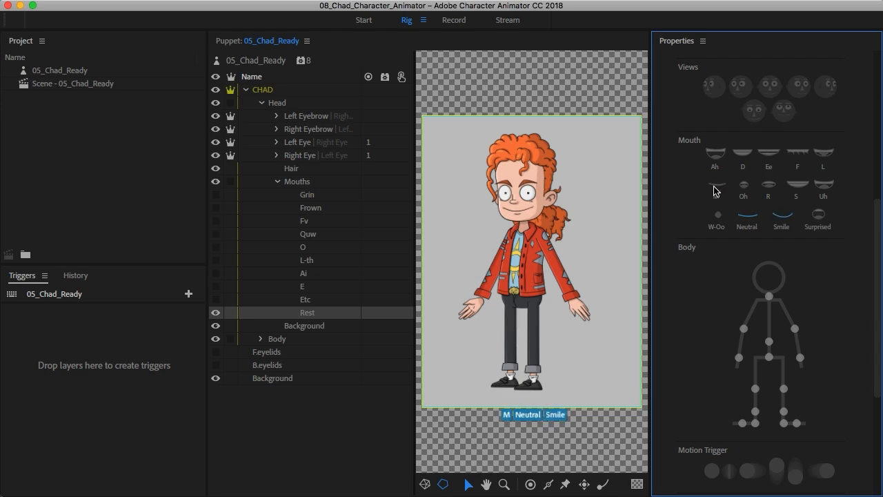
pyautogui.click(214, 306)
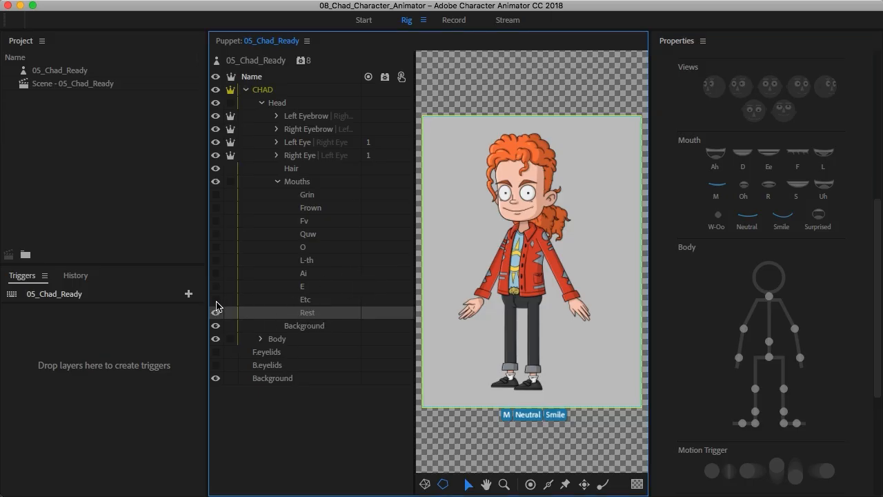
pyautogui.click(216, 312)
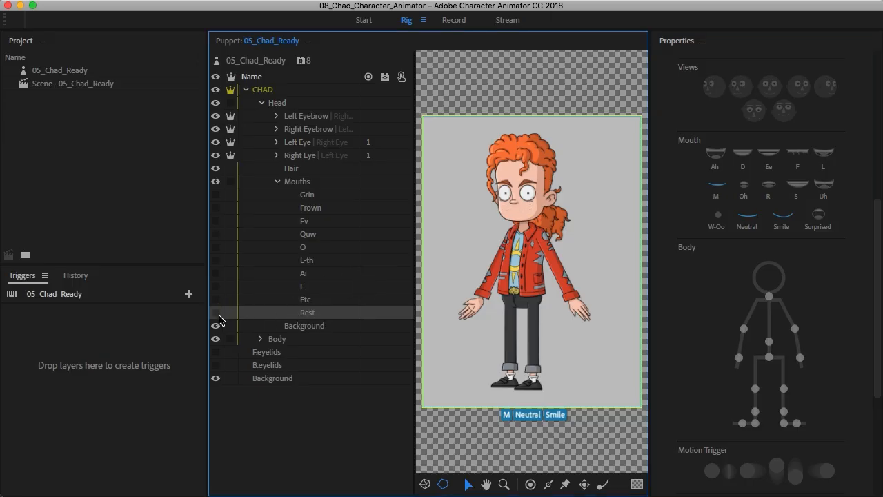
# Show the Etc mouth layer, tag it with the D and S mouth shapes, and hide it again.
pyautogui.click(319, 302)
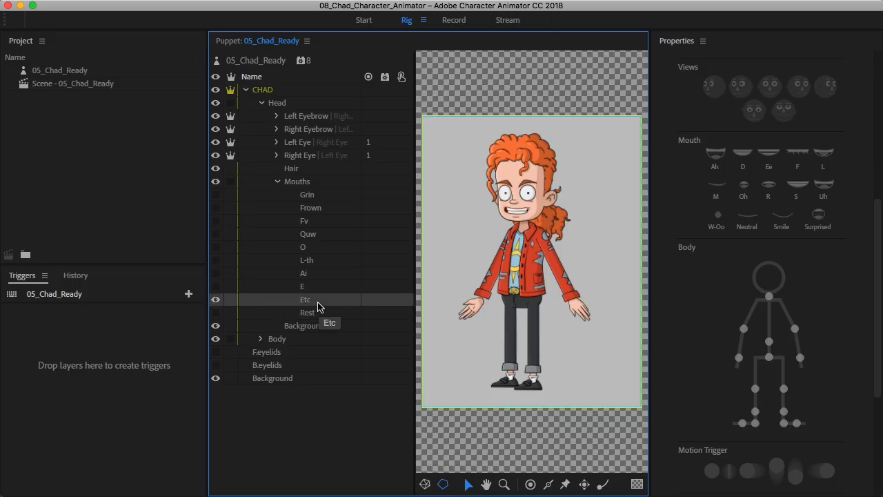
pyautogui.click(742, 161)
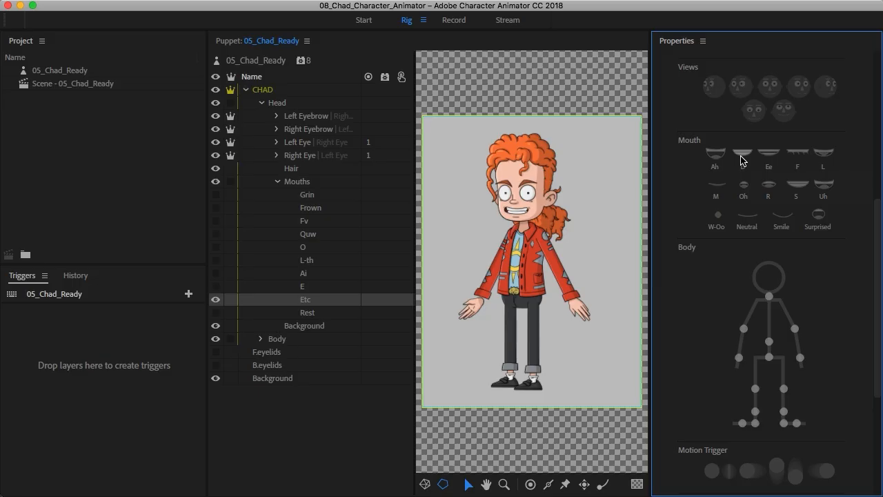
pyautogui.click(742, 162)
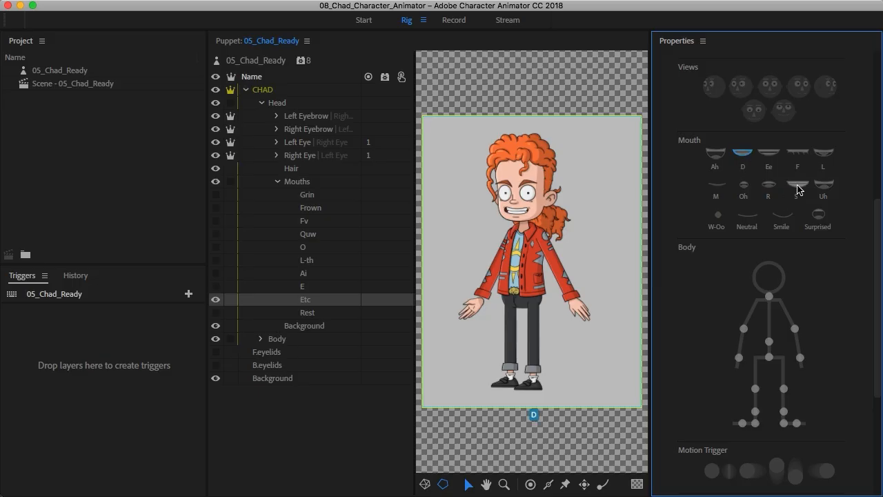
pyautogui.click(797, 187)
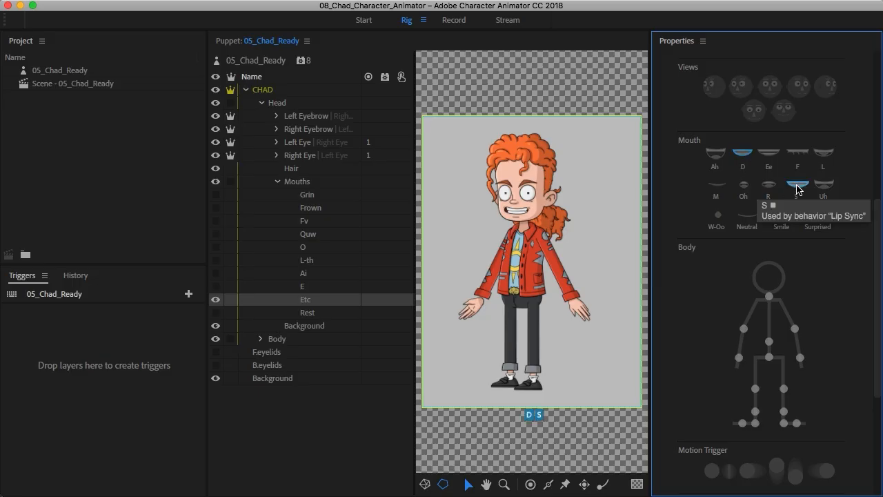
pyautogui.click(214, 303)
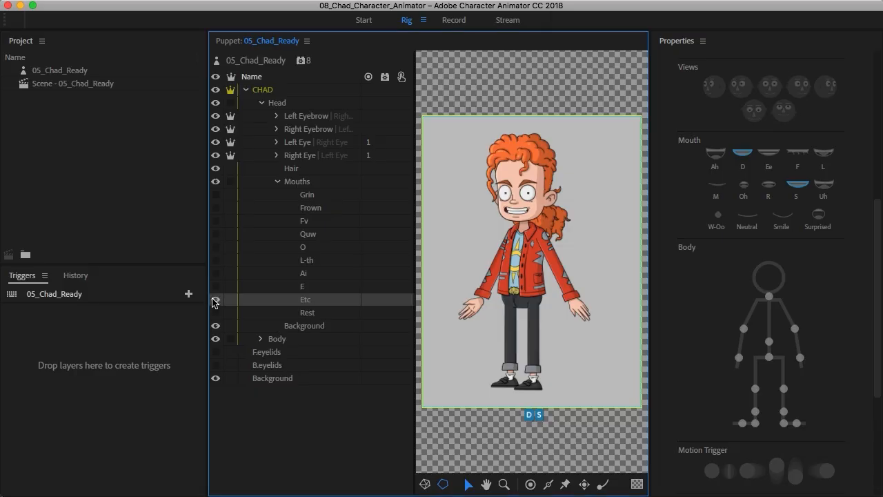
pyautogui.click(216, 296)
# Make the E mouth layer visible and tag it with the Ee, R and Uh mouth shapes.
pyautogui.click(309, 292)
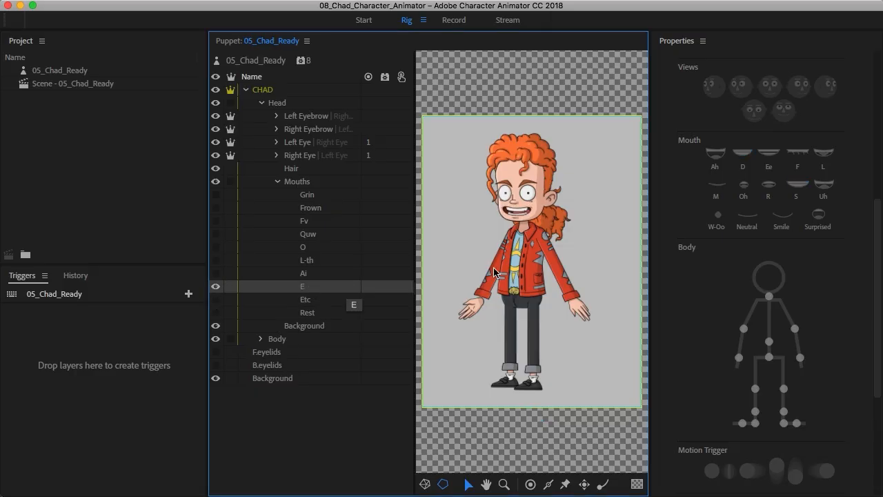
pyautogui.click(775, 157)
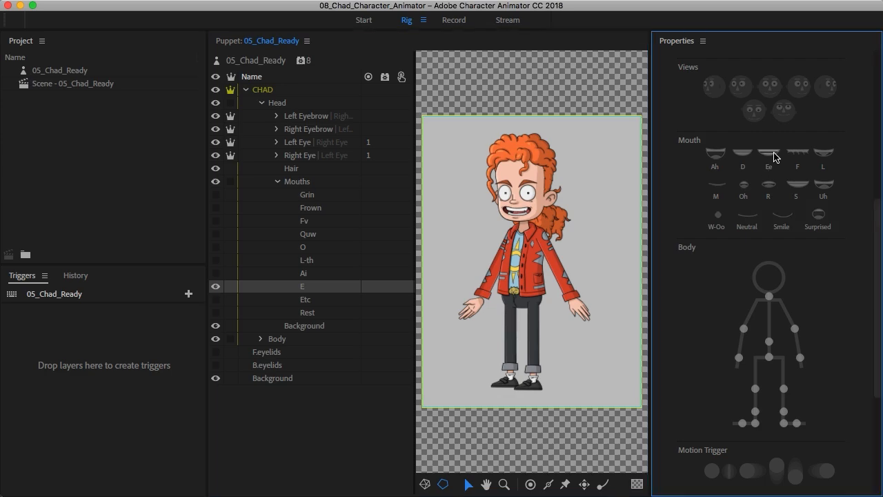
pyautogui.click(774, 157)
pyautogui.click(768, 187)
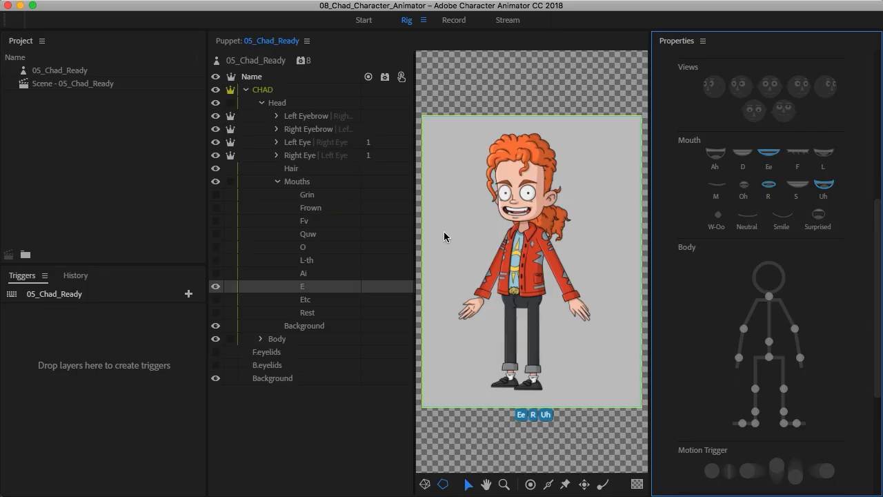
pyautogui.click(215, 286)
# Hide the E mouth layer, show the Ai mouth layer and tag it with the Ah mouth shape.
pyautogui.click(303, 277)
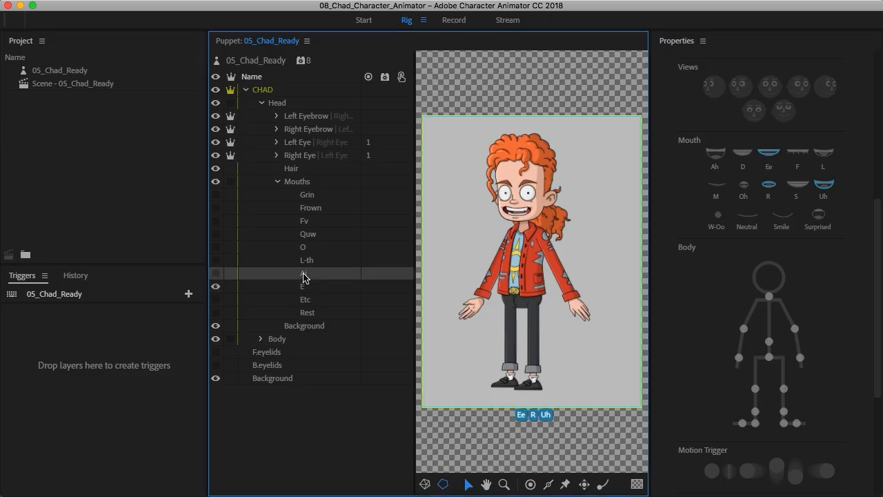
pyautogui.click(218, 276)
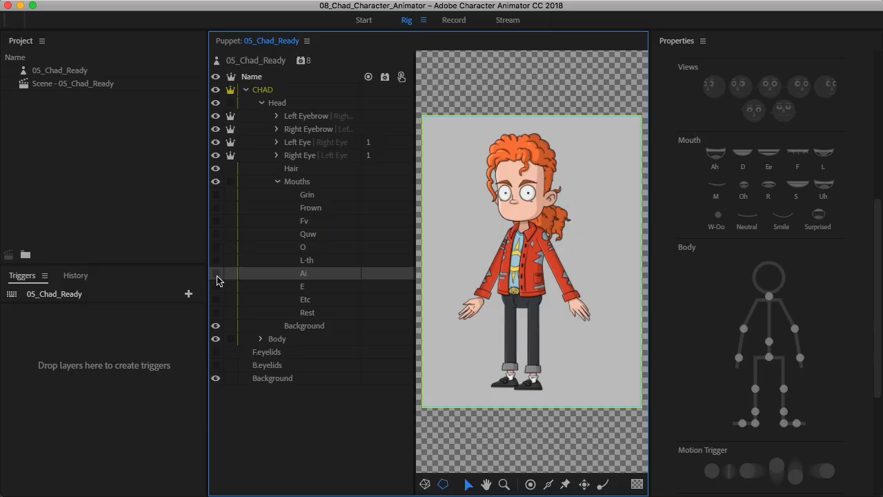
pyautogui.click(217, 274)
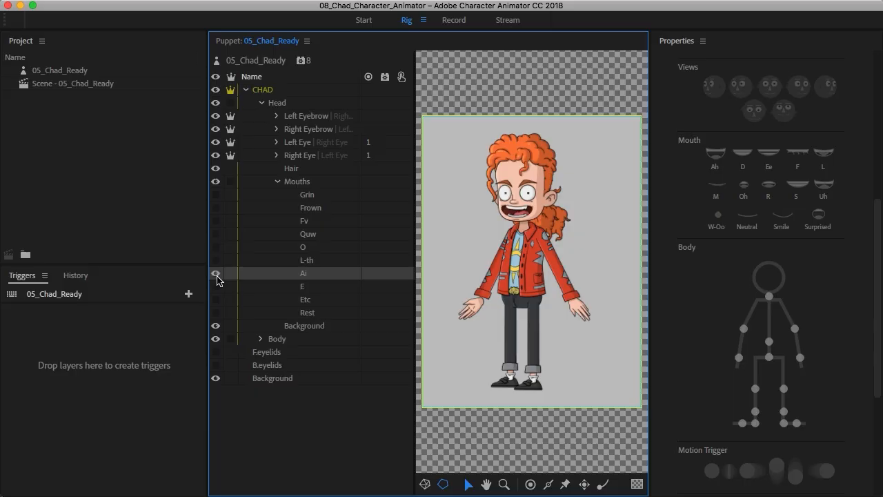
pyautogui.click(718, 162)
pyautogui.click(718, 162)
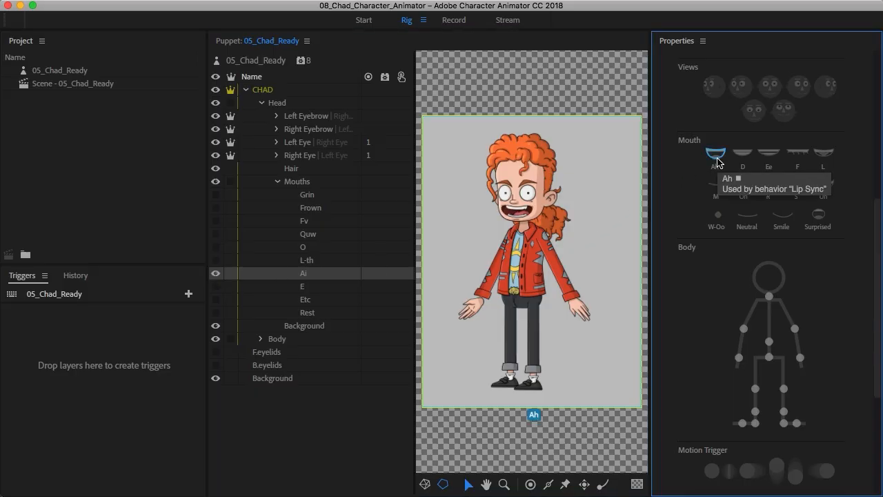
# Hide the Ai mouth layer, then show the L-th layer just long enough to tag it with the L mouth shape.
pyautogui.click(215, 265)
pyautogui.click(215, 267)
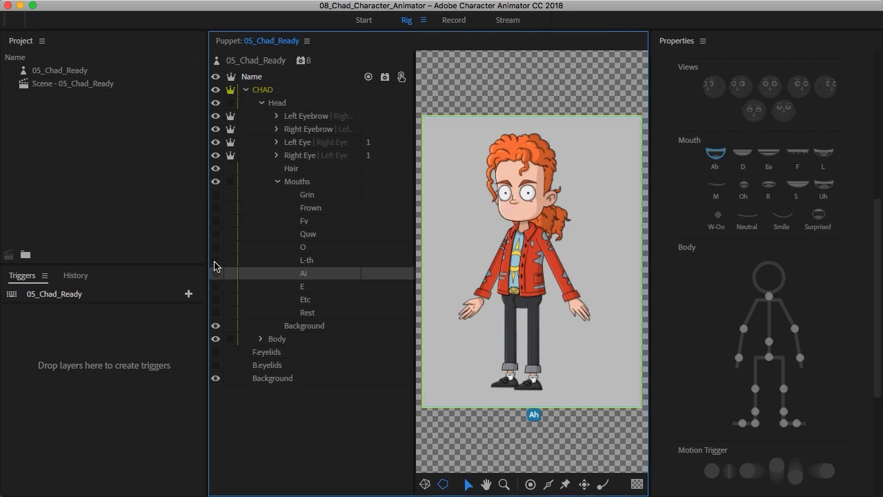
pyautogui.click(310, 260)
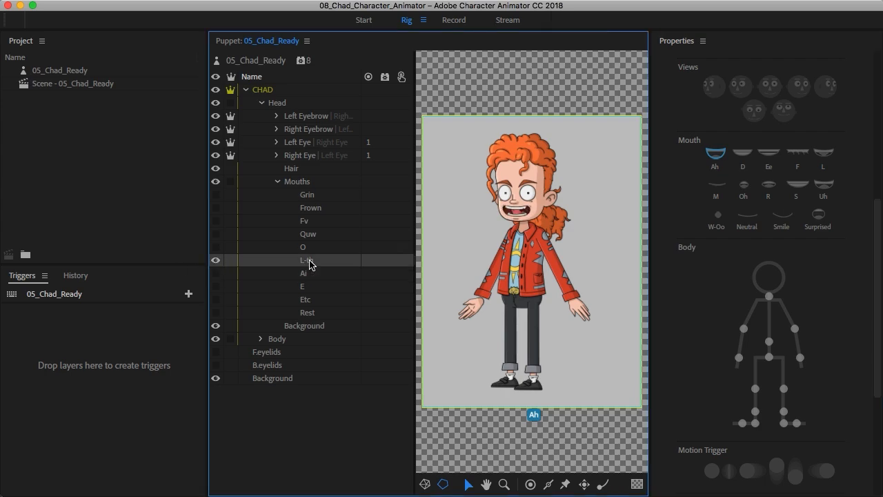
pyautogui.click(827, 158)
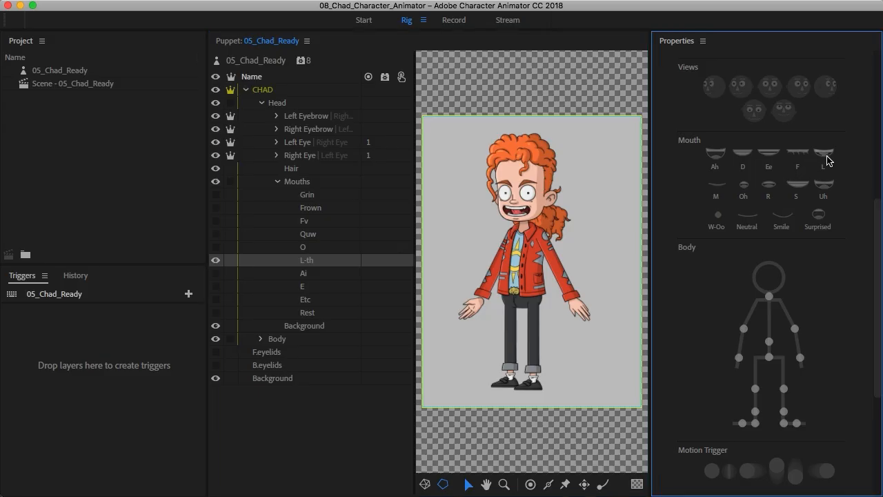
pyautogui.click(827, 158)
pyautogui.click(216, 263)
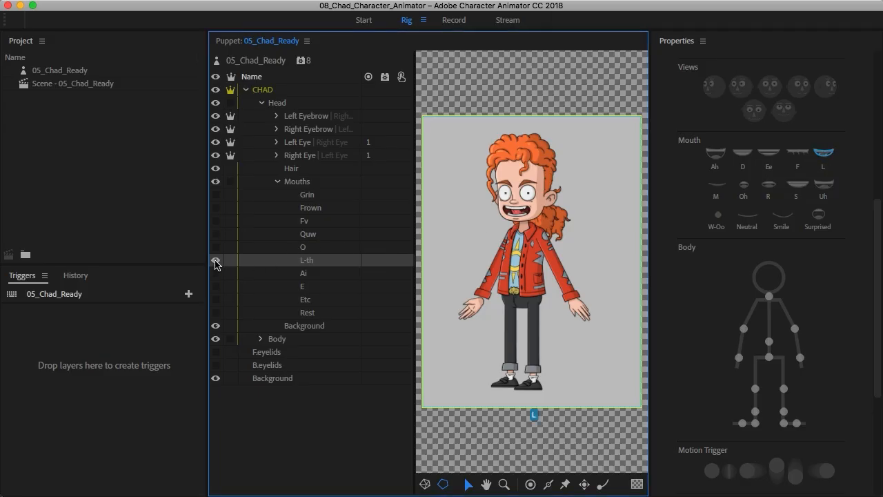
pyautogui.click(216, 260)
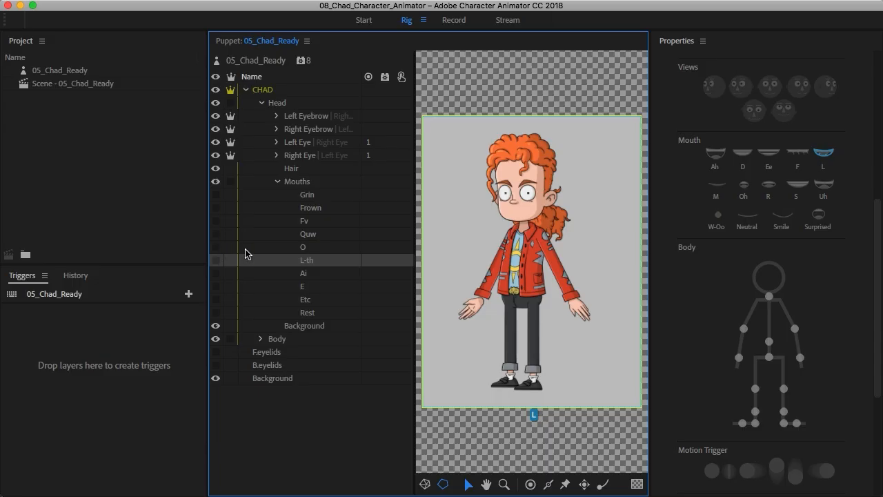
# Make the O mouth layer visible and tag it with the Oh and Surprised mouth shapes.
pyautogui.click(312, 247)
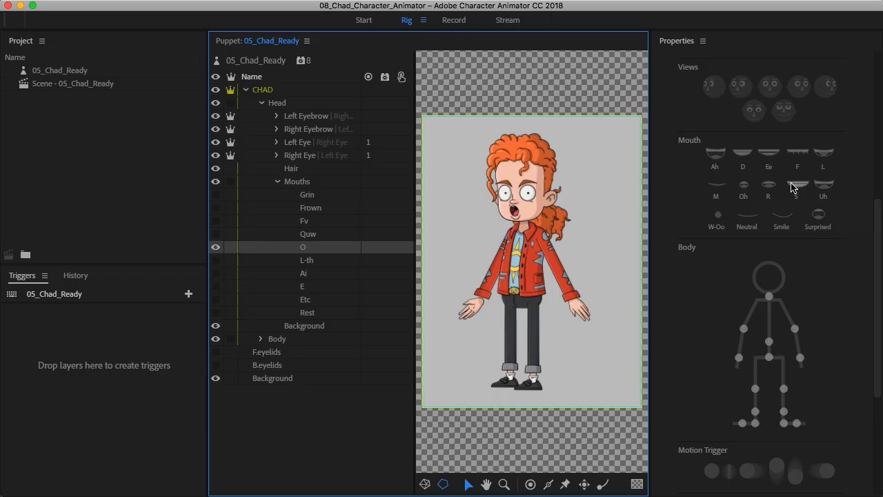
pyautogui.click(759, 189)
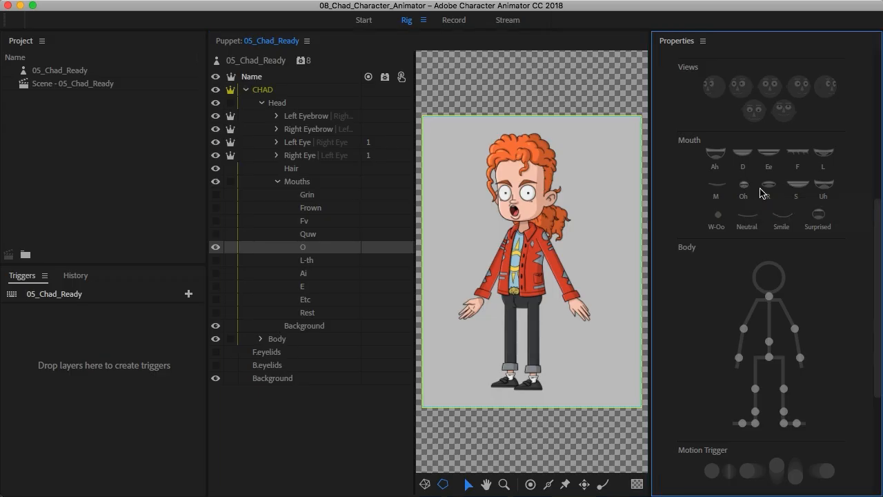
pyautogui.click(818, 216)
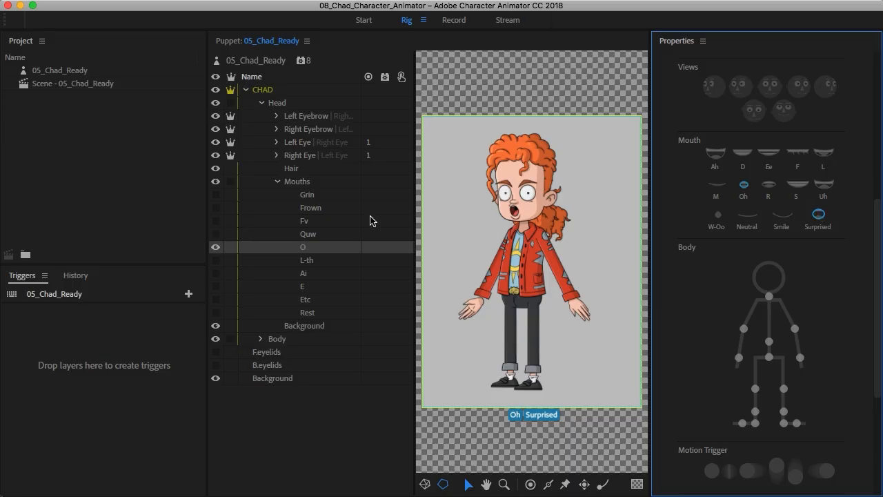
# Replace the visible O mouth with the Quw layer, tag Quw with the W-Oo mouth shape and hide it again.
pyautogui.click(315, 234)
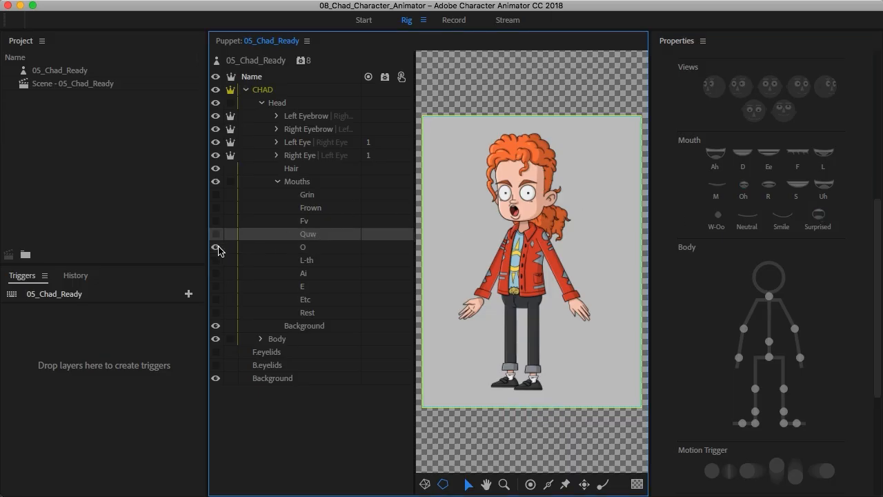
pyautogui.click(217, 245)
pyautogui.click(216, 235)
pyautogui.click(719, 215)
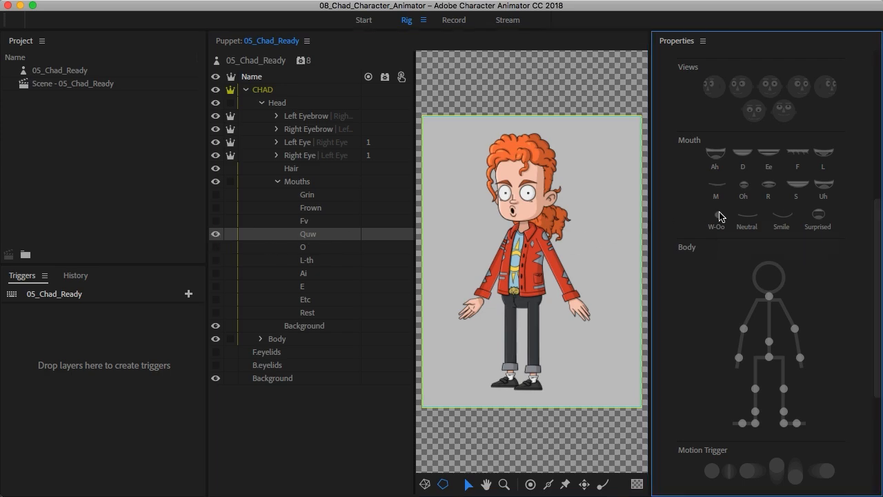
pyautogui.click(720, 216)
pyautogui.click(216, 233)
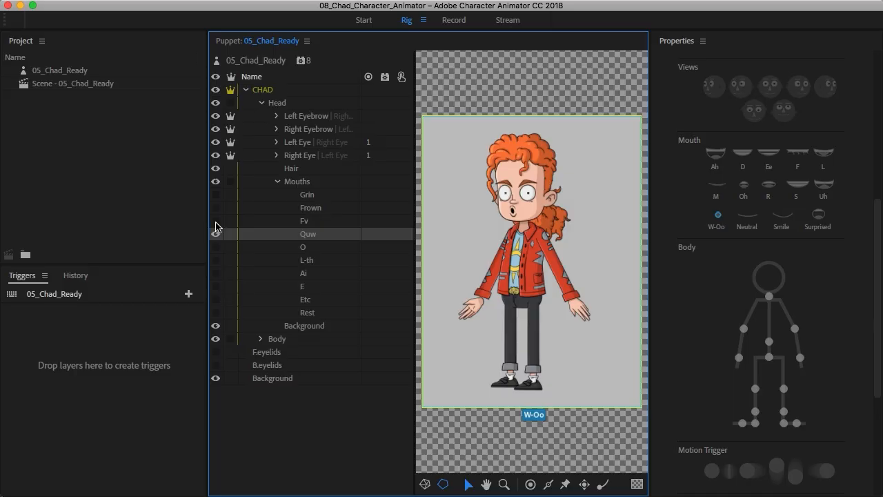
pyautogui.click(216, 231)
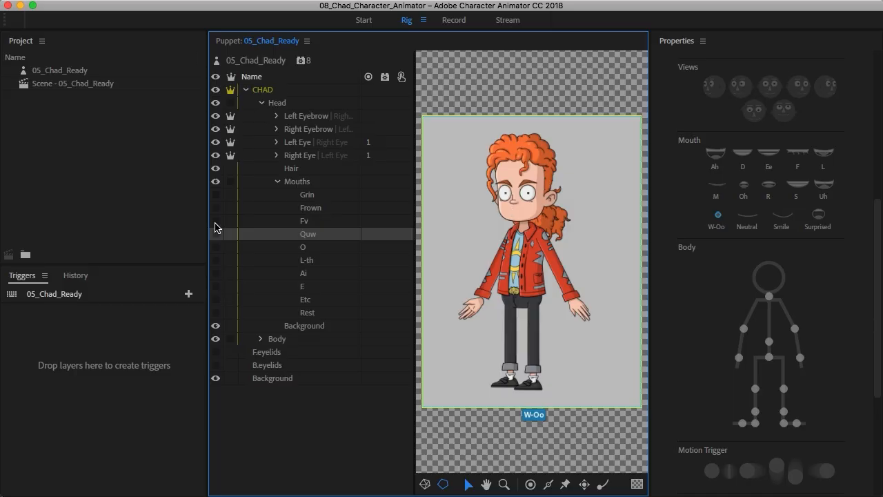
# Show the Fv mouth layer, tag it with the F mouth shape and hide it again.
pyautogui.click(319, 222)
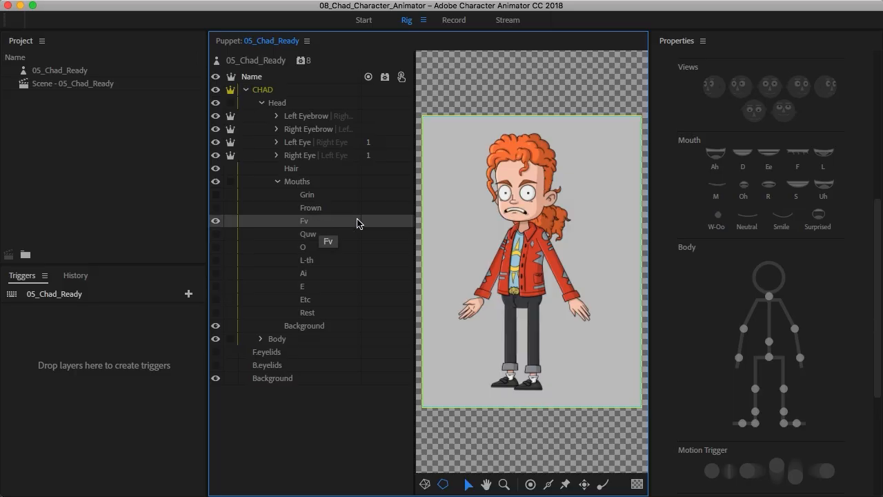
pyautogui.click(798, 154)
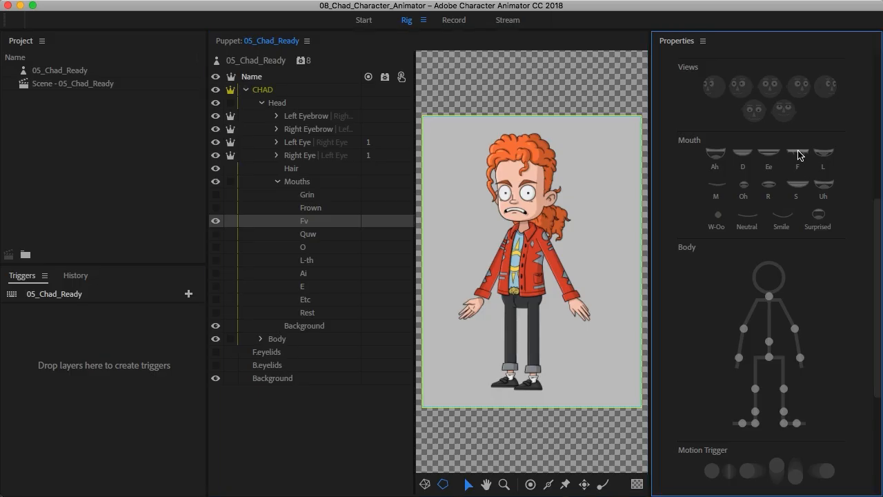
pyautogui.click(798, 153)
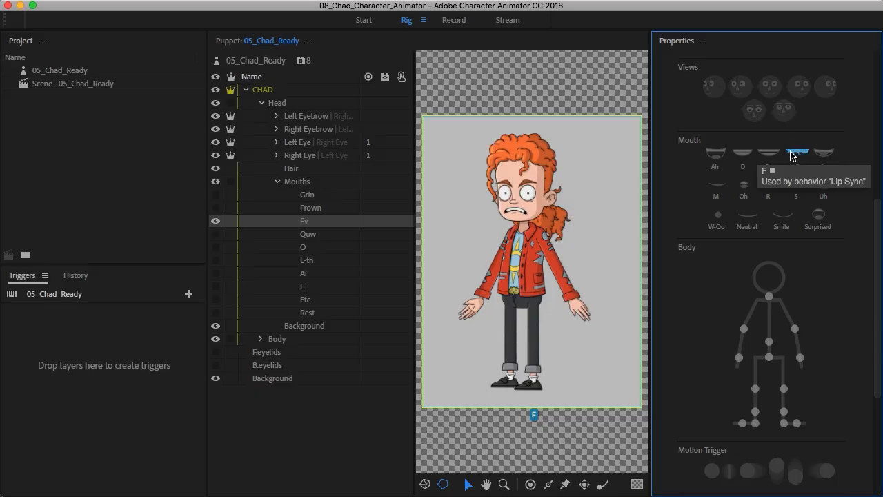
pyautogui.click(215, 221)
# Make the Grin mouth layer visible and tag it with the Smile mouth shape.
pyautogui.click(310, 210)
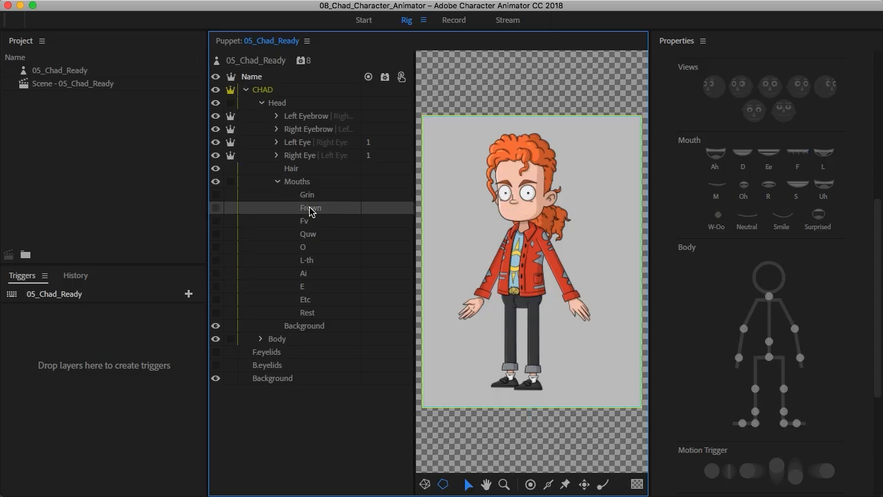
pyautogui.click(312, 195)
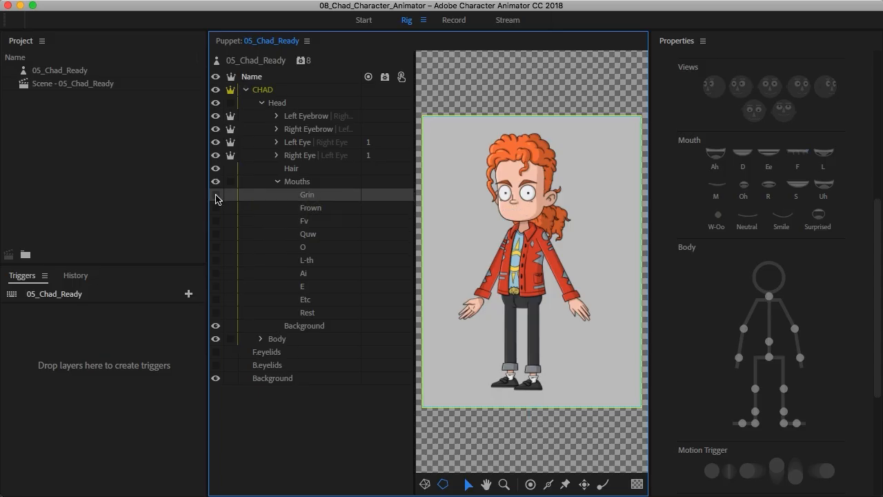
pyautogui.click(215, 194)
pyautogui.click(785, 224)
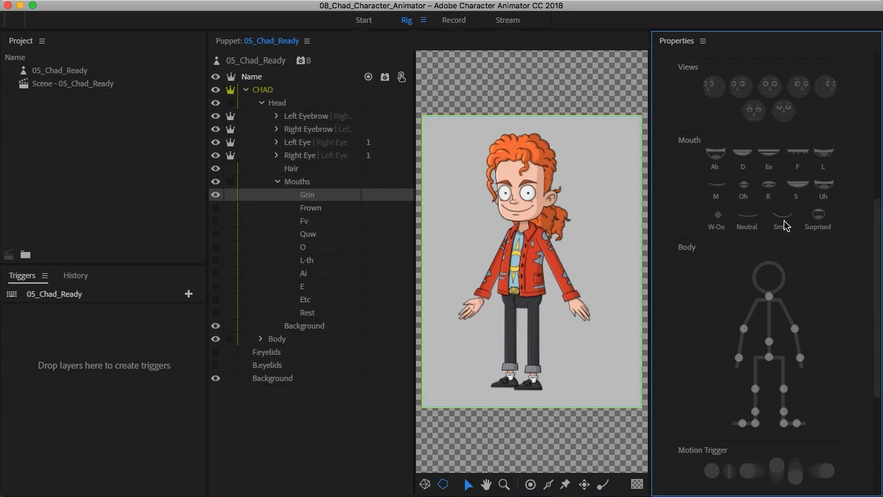
pyautogui.click(785, 225)
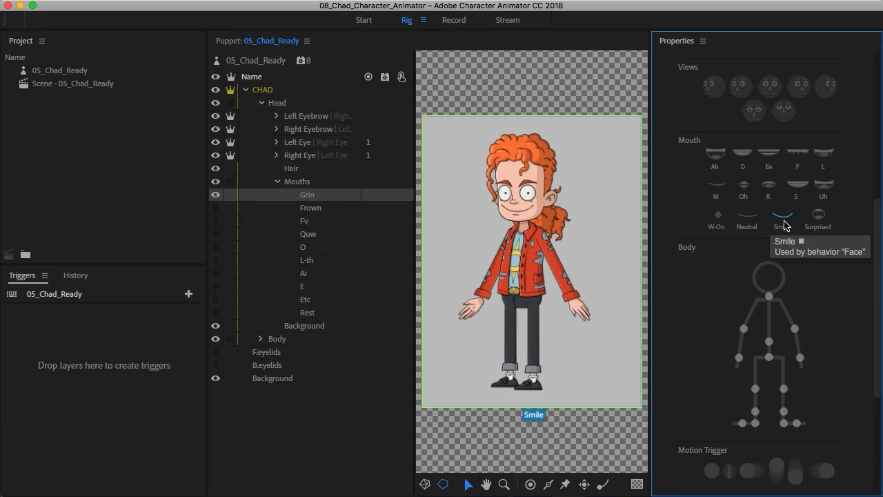
# Remove the Smile tag from the Rest mouth layer and collapse the Mouths group.
pyautogui.click(303, 314)
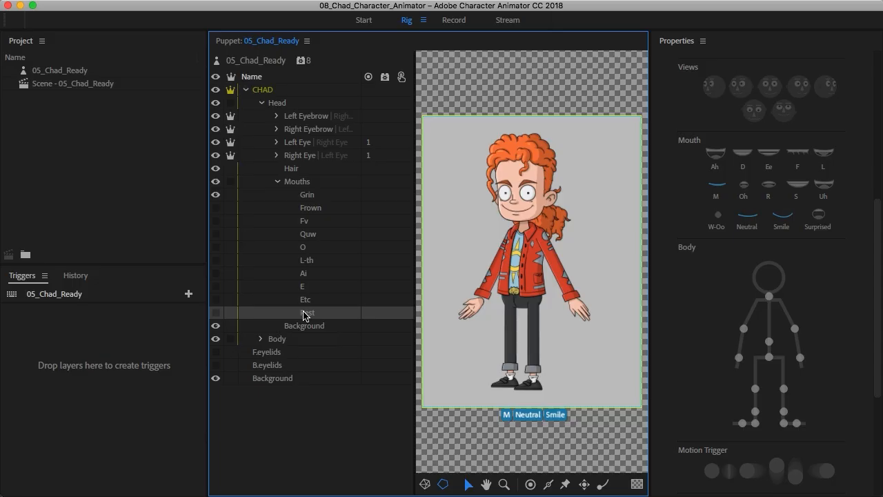
pyautogui.click(788, 218)
pyautogui.click(789, 219)
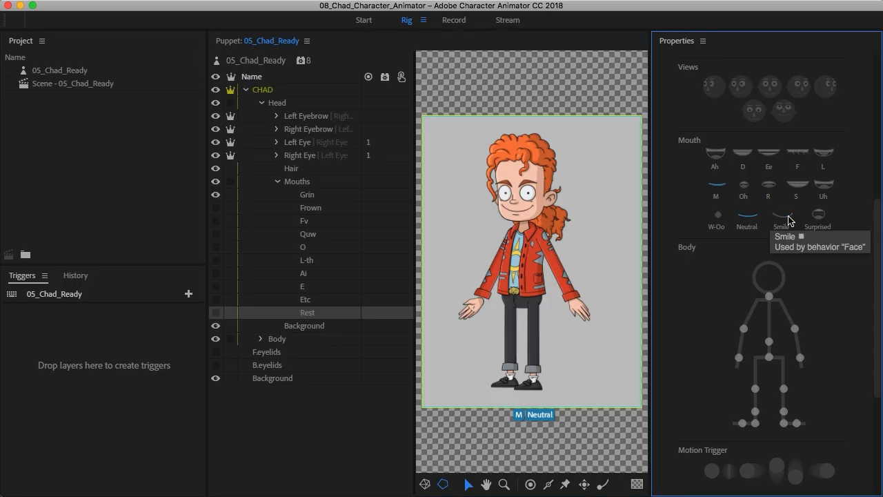
pyautogui.click(315, 208)
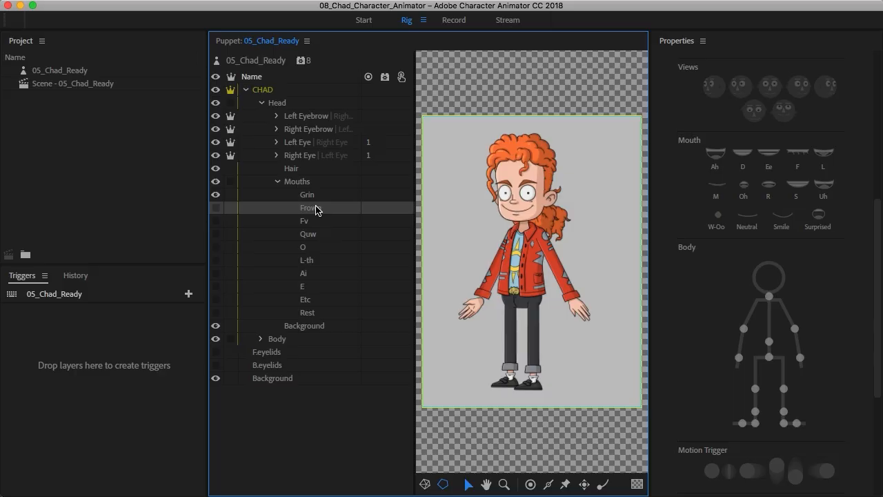
pyautogui.click(279, 182)
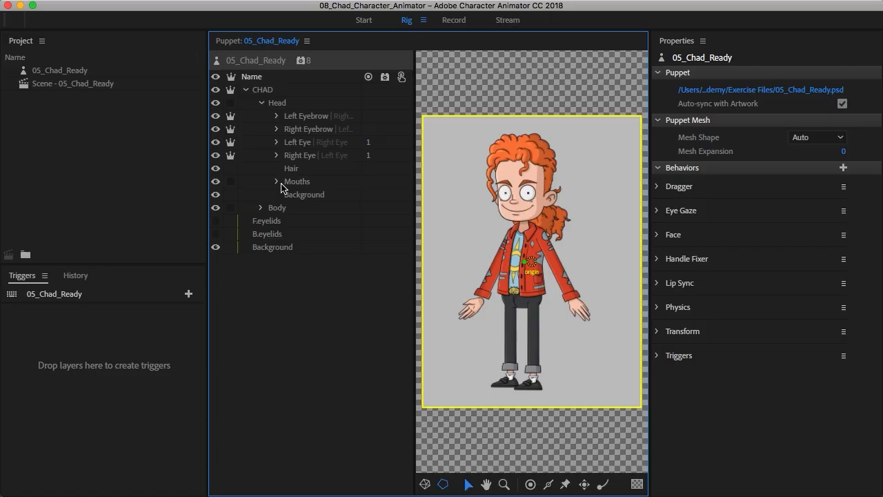
# Enable the camera and microphone in the Record workspace and set the puppet's rest pose.
pyautogui.click(455, 21)
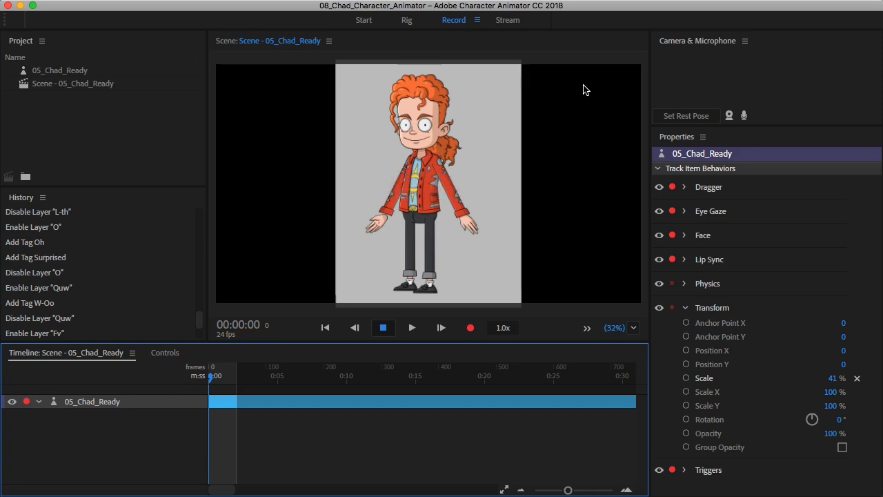
pyautogui.click(729, 116)
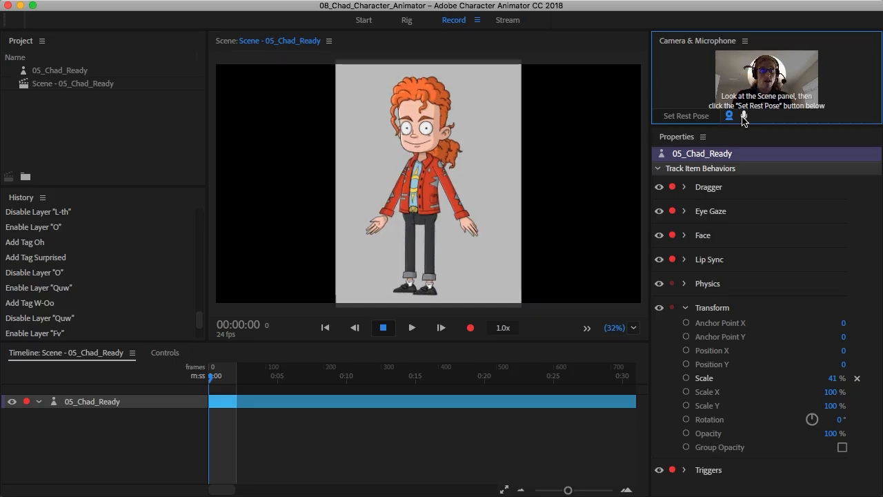
pyautogui.click(743, 116)
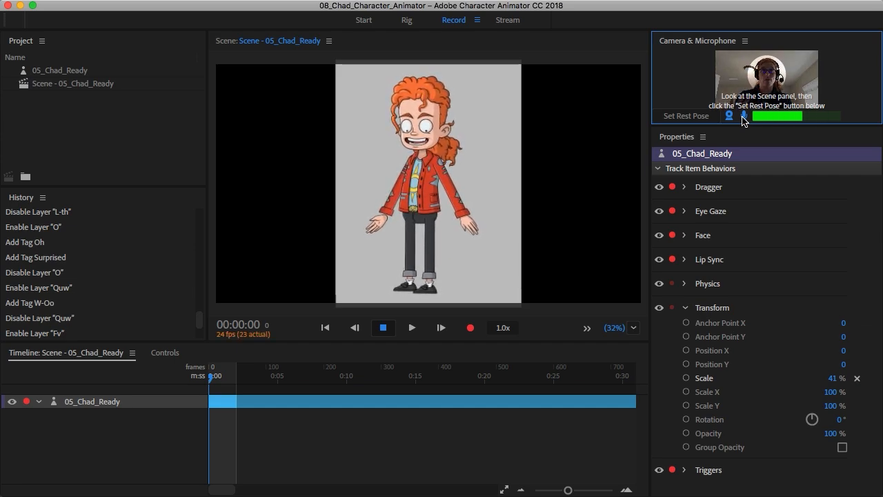
pyautogui.click(697, 119)
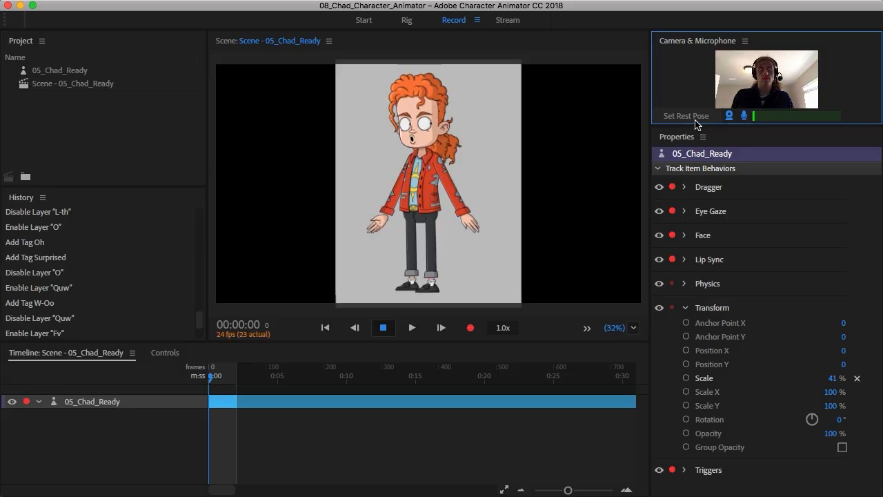
# Check the puppet's live face and lip-sync tracking in the Record workspace and return to the Rig workspace.
pyautogui.click(407, 21)
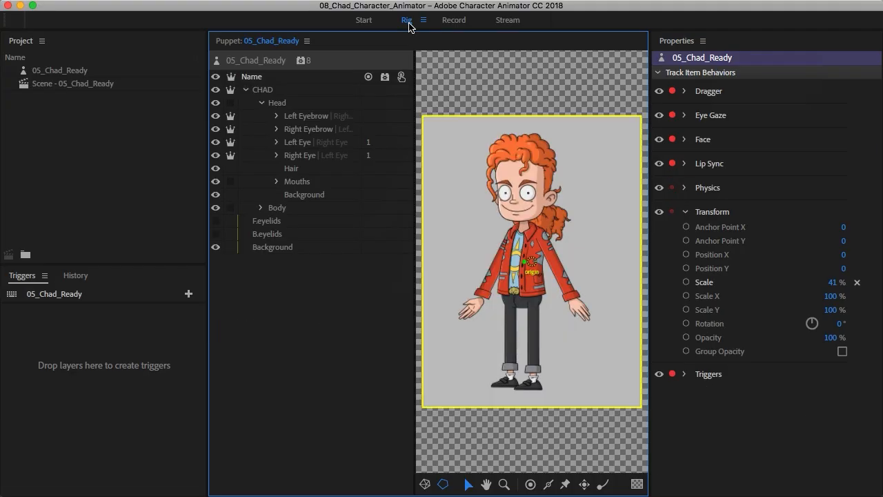
pyautogui.click(300, 271)
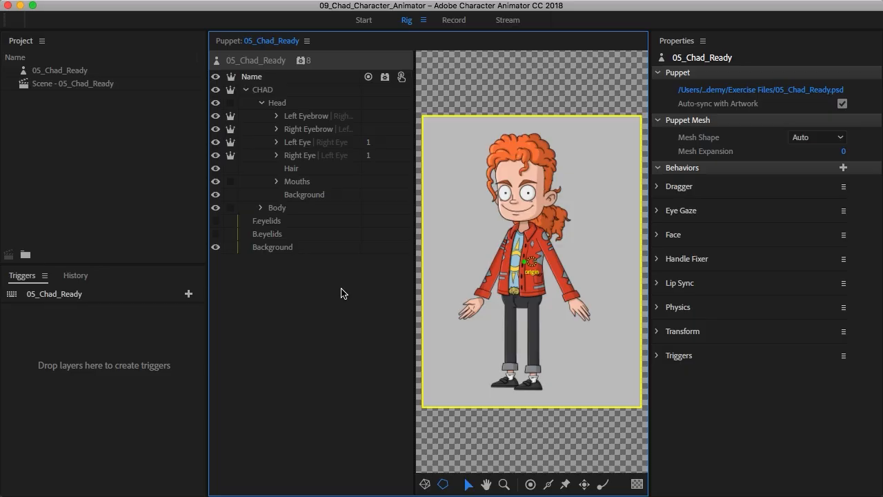
pyautogui.click(454, 20)
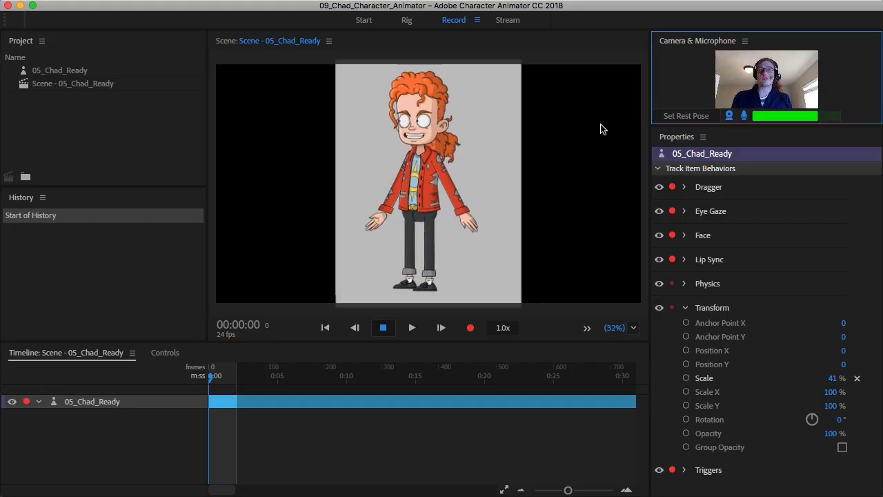
pyautogui.click(406, 21)
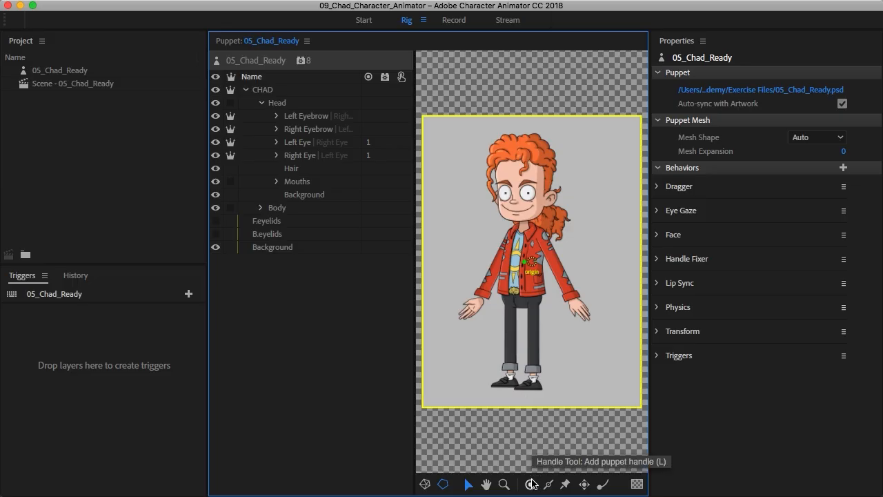
# Add a Fixed handle to the CHAD layer with the Pin tool at the toe tip of the leftmost shoe.
pyautogui.click(566, 485)
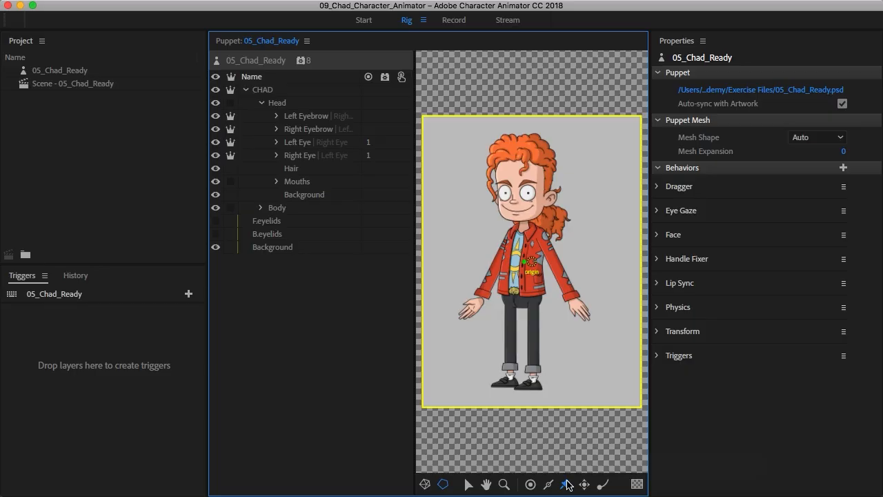
pyautogui.click(264, 91)
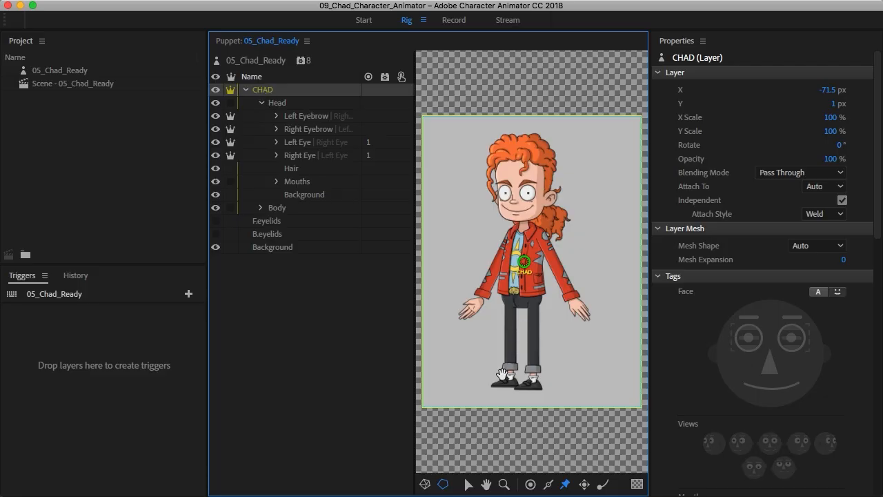
pyautogui.scroll(6, 502, 369)
pyautogui.scroll(3, 502, 374)
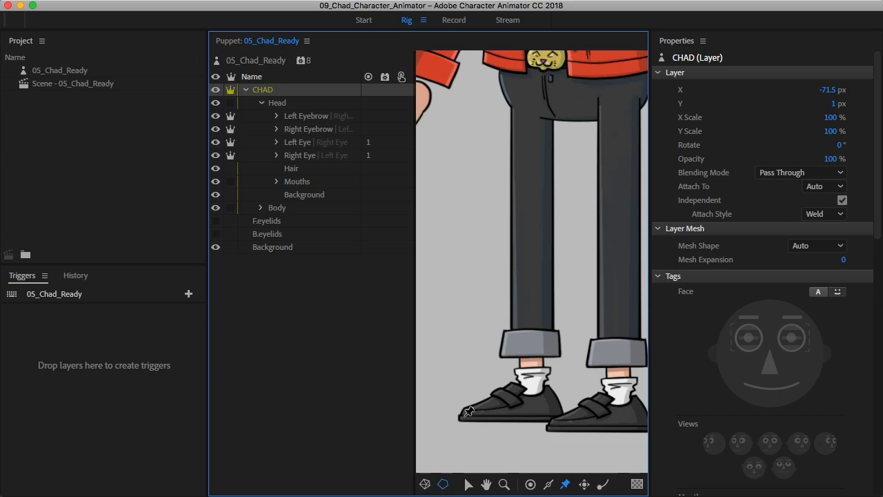
pyautogui.click(465, 416)
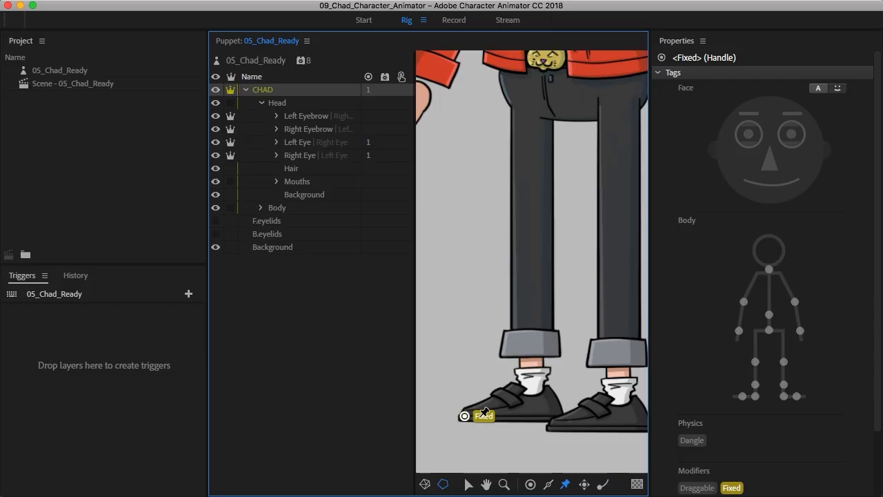
# Add five more Fixed handles to CHAD, two along the leftmost shoe's sole and three along the other, and check the puppet in Record.
pyautogui.click(516, 416)
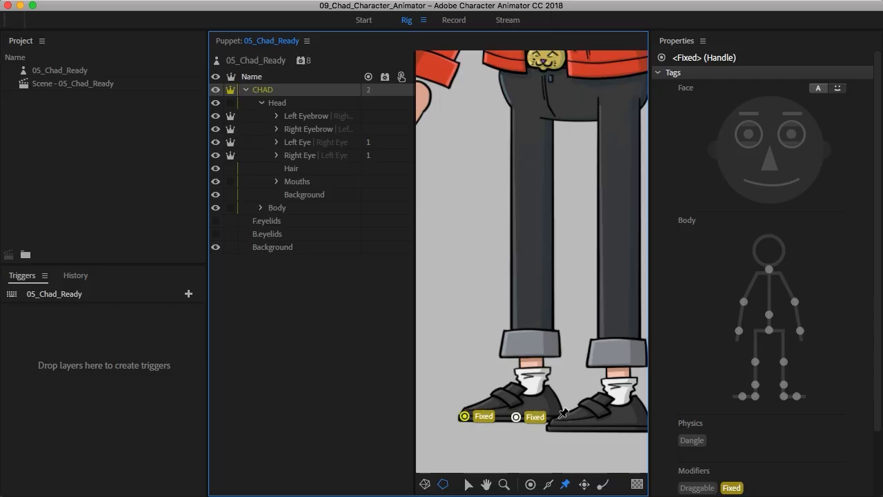
pyautogui.click(560, 416)
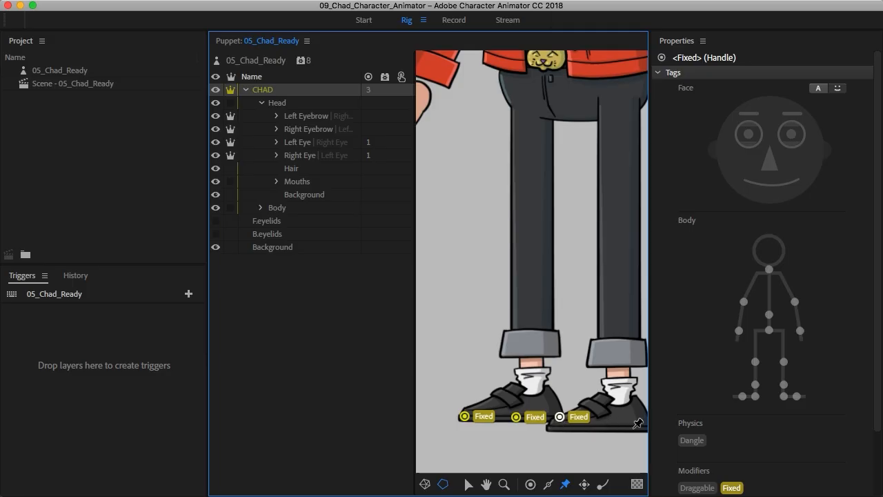
pyautogui.click(649, 424)
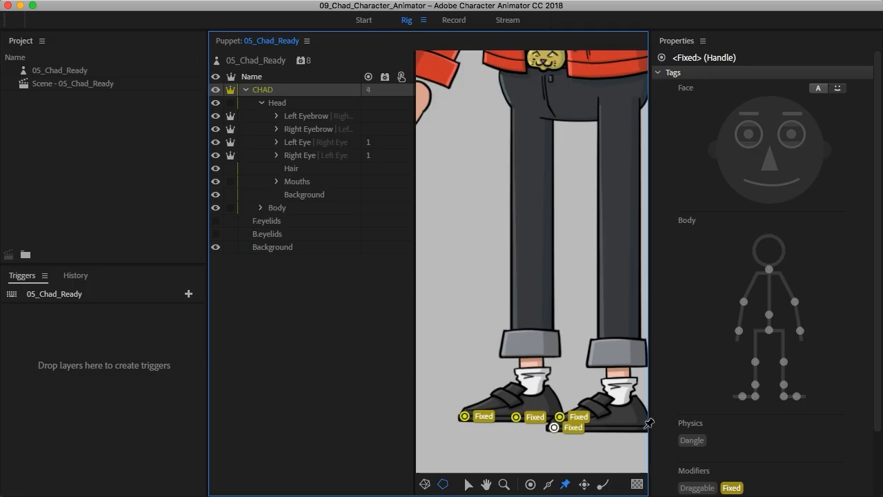
pyautogui.click(606, 427)
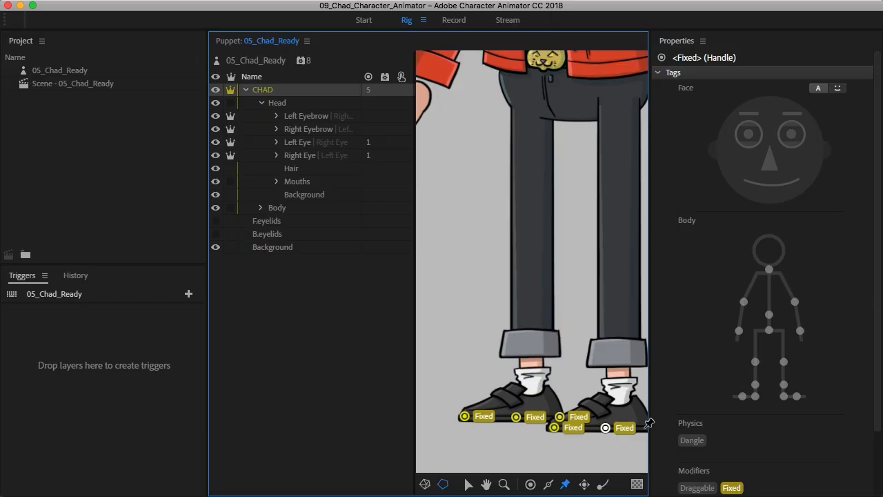
pyautogui.click(645, 427)
pyautogui.click(454, 21)
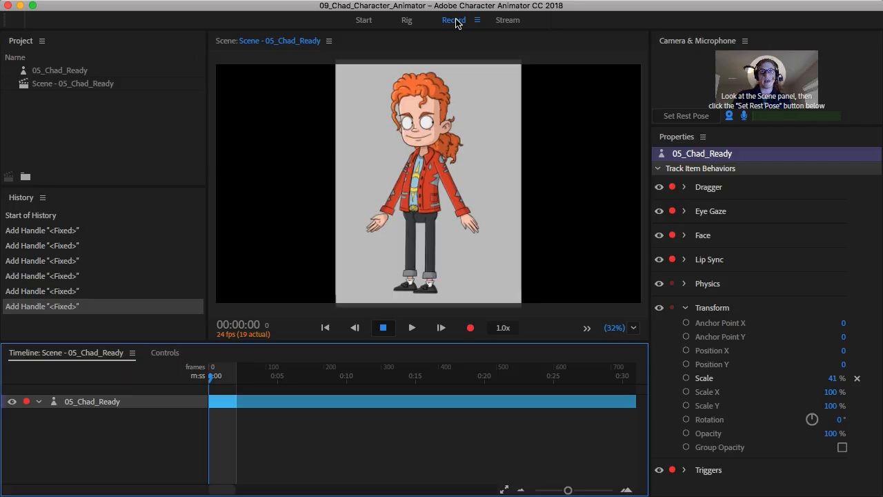
pyautogui.click(408, 22)
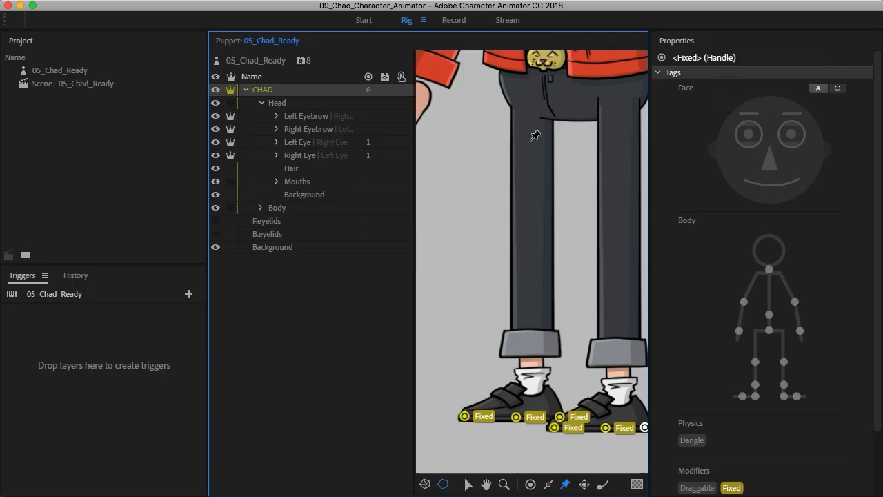
# Try Fixed handles on the hair above the forehead and on the leftmost hand, and check the puppet in the Record workspace.
pyautogui.scroll(10, 529, 244)
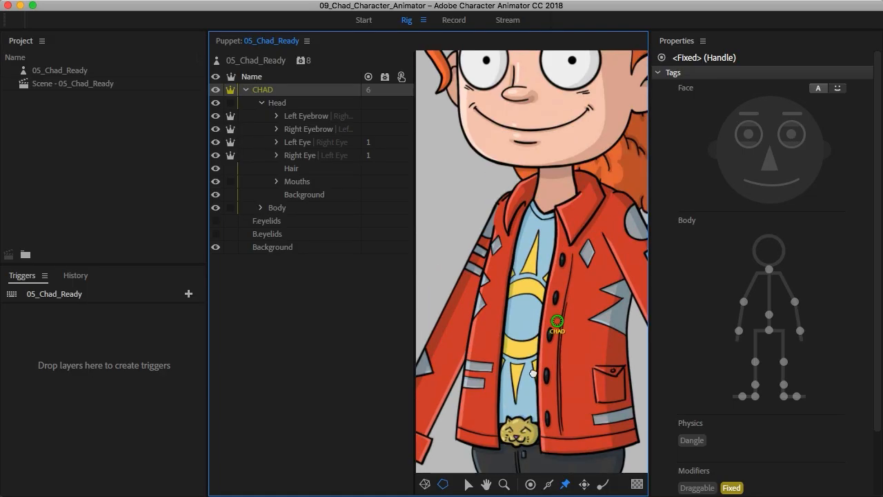
pyautogui.scroll(4, 532, 373)
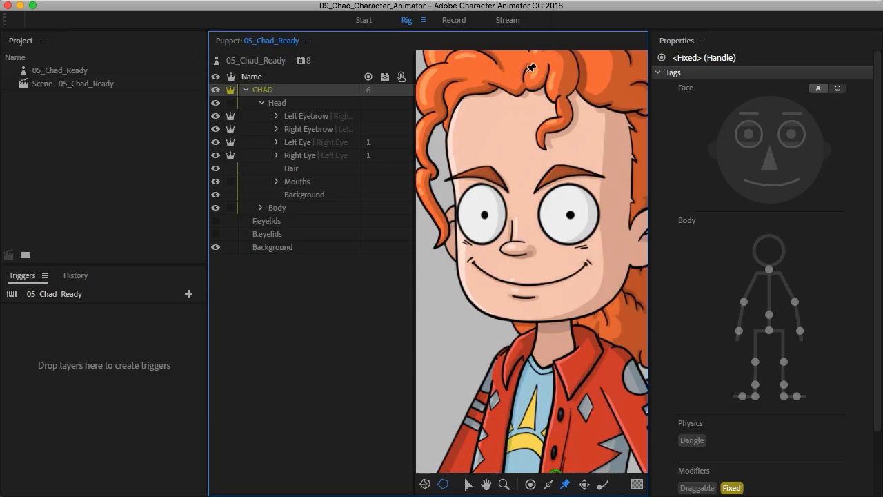
pyautogui.click(531, 68)
pyautogui.scroll(-10, 567, 249)
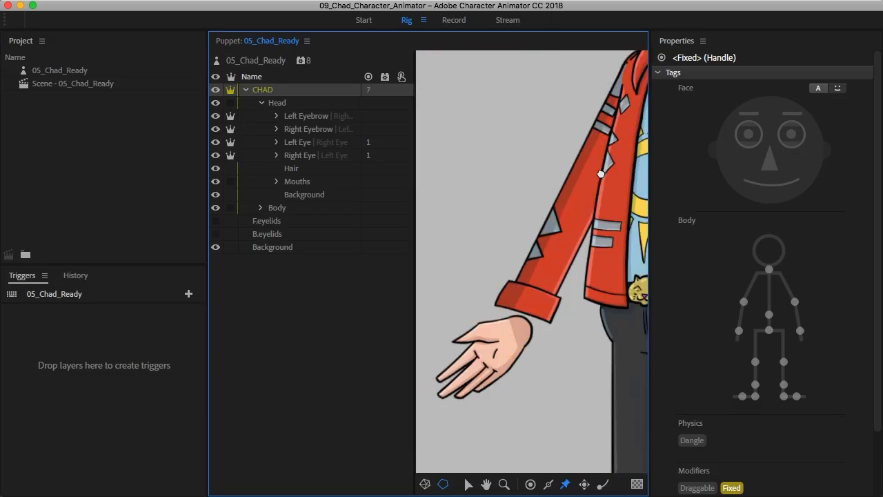
pyautogui.scroll(-2, 601, 174)
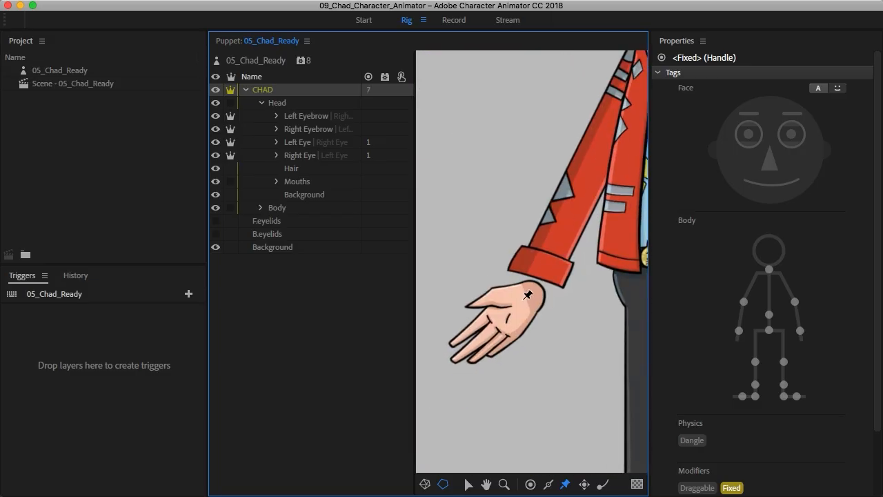
pyautogui.click(453, 20)
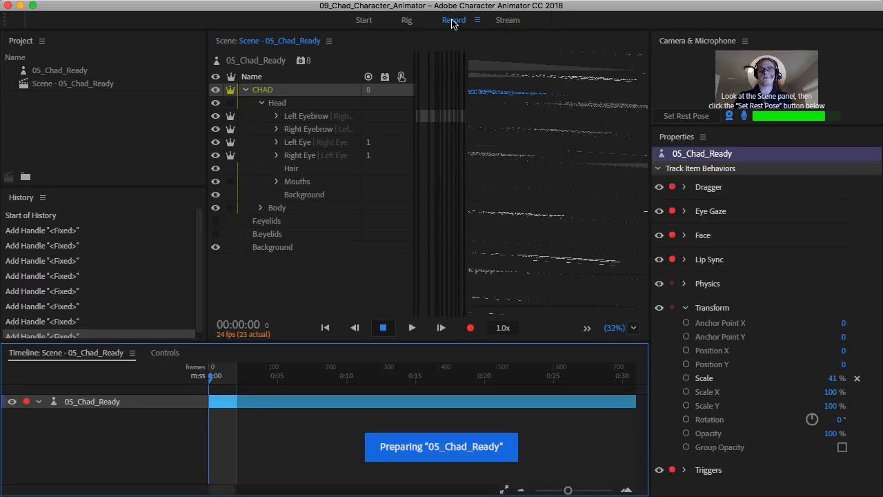
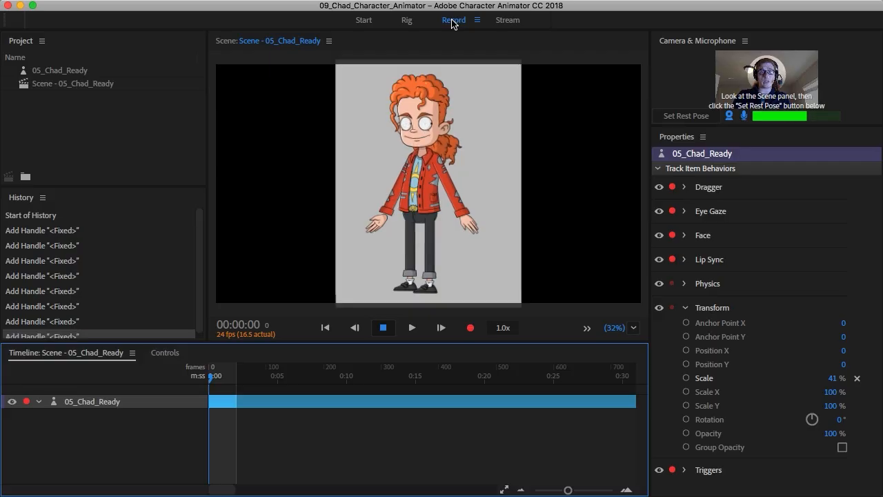
pyautogui.click(409, 20)
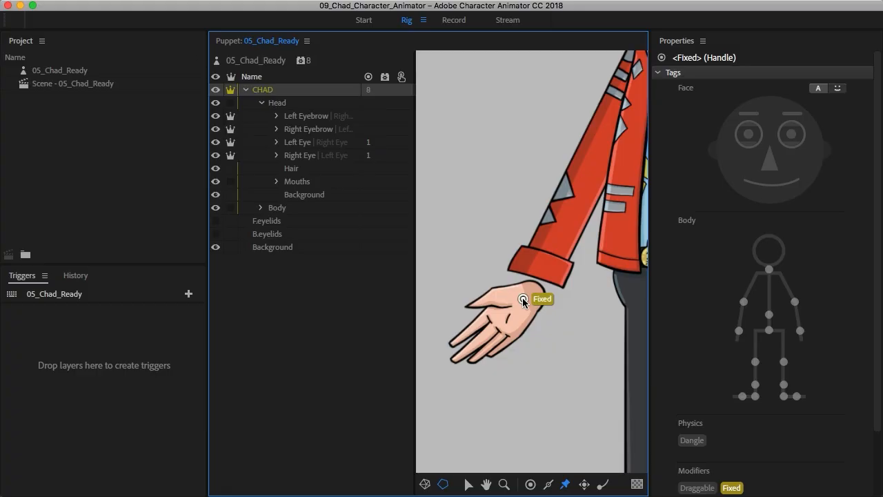
# Delete the Fixed handles on the leftmost hand and the hair.
pyautogui.press('Delete')
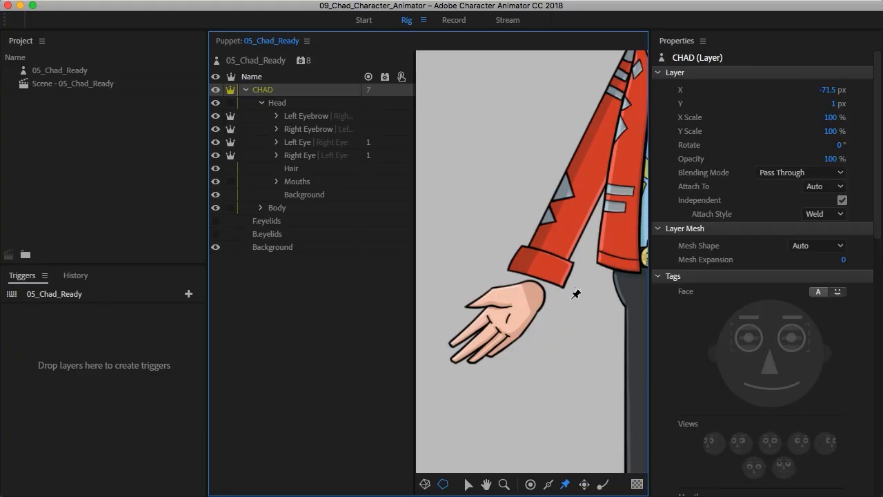
pyautogui.press('space')
pyautogui.moveTo(611, 319); pyautogui.dragTo(444, 133)
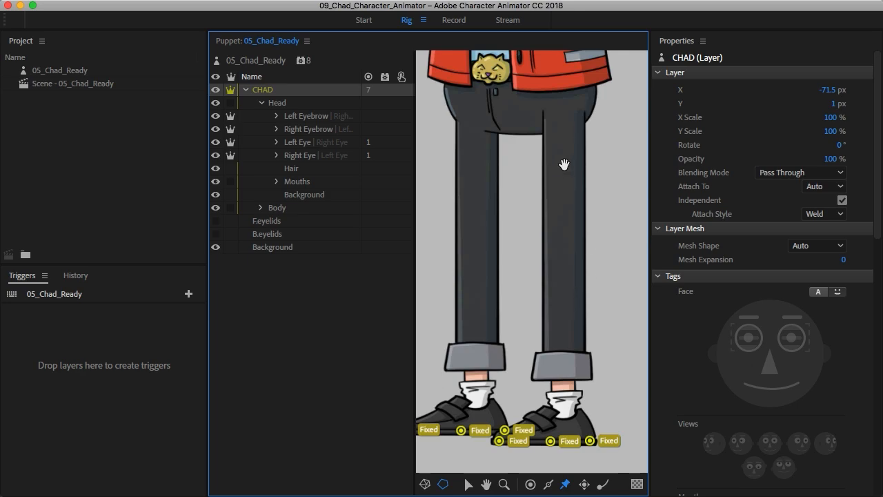
pyautogui.moveTo(576, 119); pyautogui.dragTo(509, 347)
pyautogui.moveTo(515, 183); pyautogui.dragTo(634, 385)
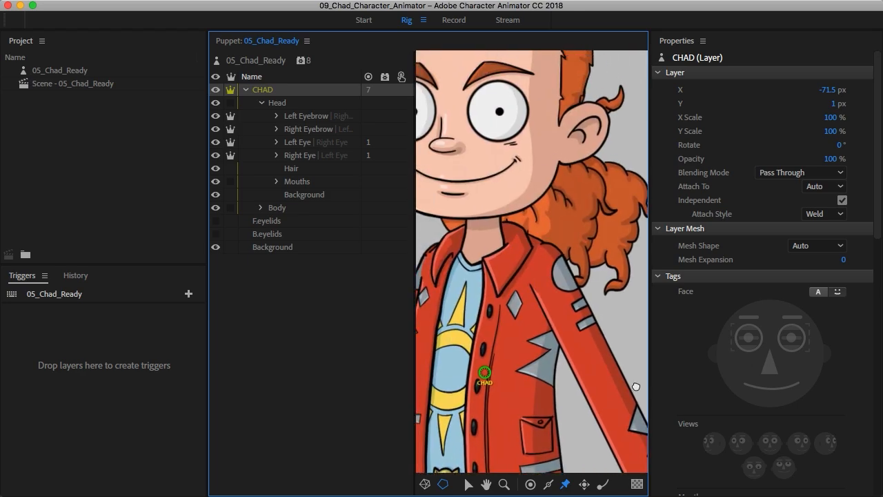
pyautogui.moveTo(552, 118); pyautogui.dragTo(587, 331)
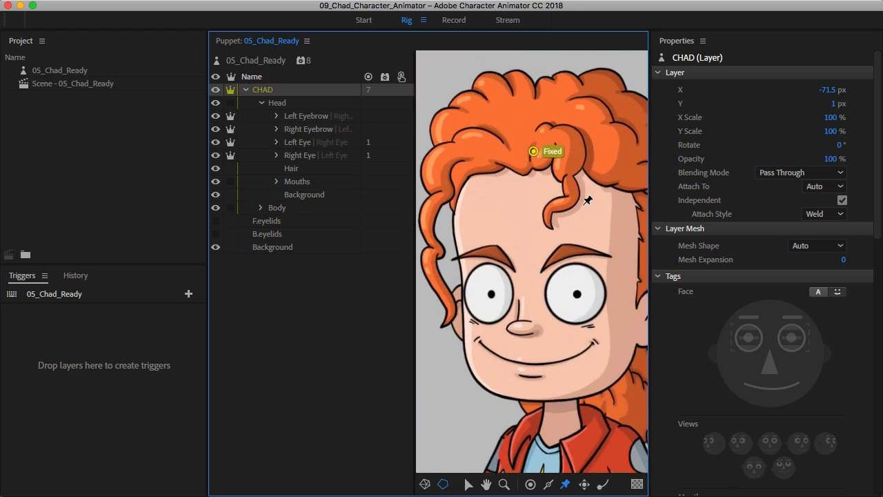
pyautogui.click(533, 152)
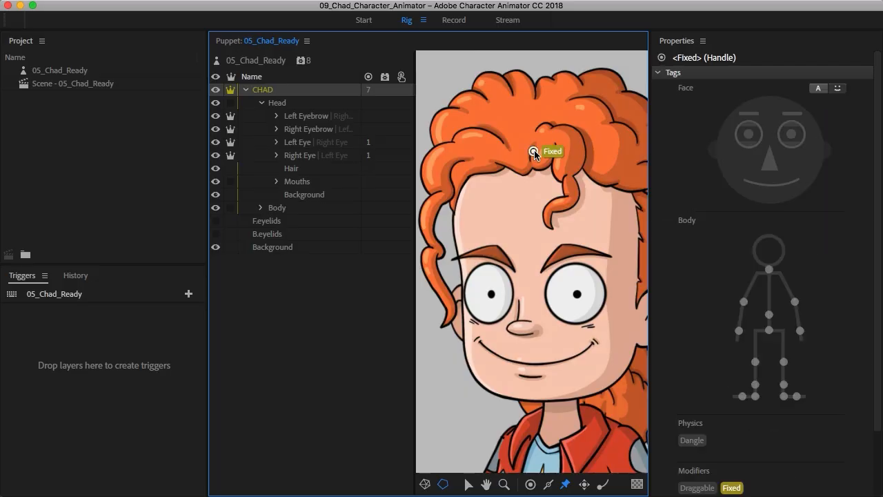
pyautogui.press('Delete')
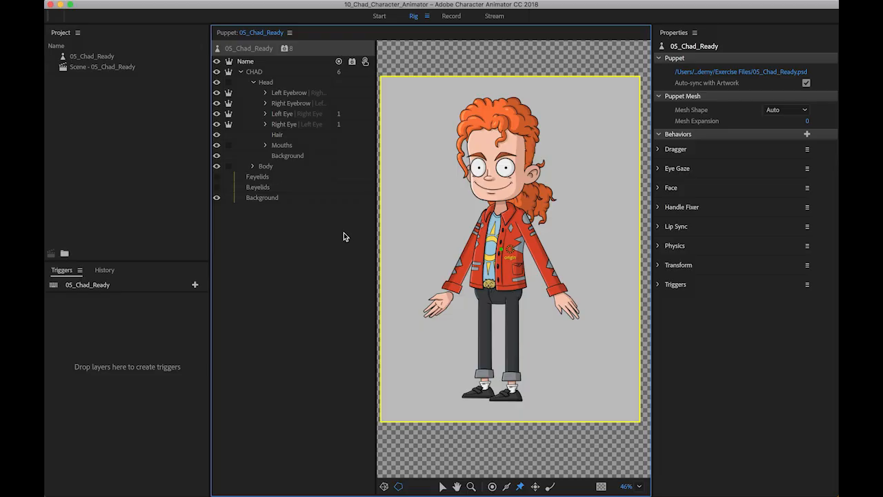
# Try adding Draggable handles to both hands directly on the CHAD layer.
pyautogui.click(259, 73)
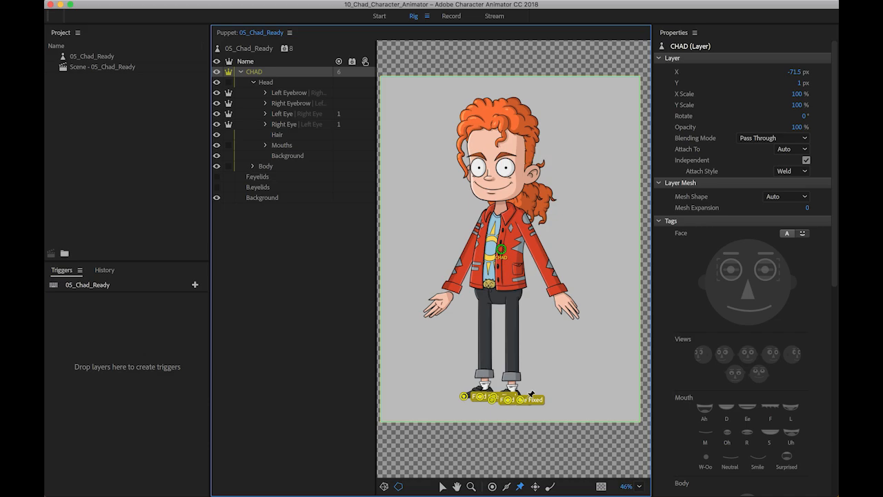
pyautogui.click(536, 486)
pyautogui.click(439, 304)
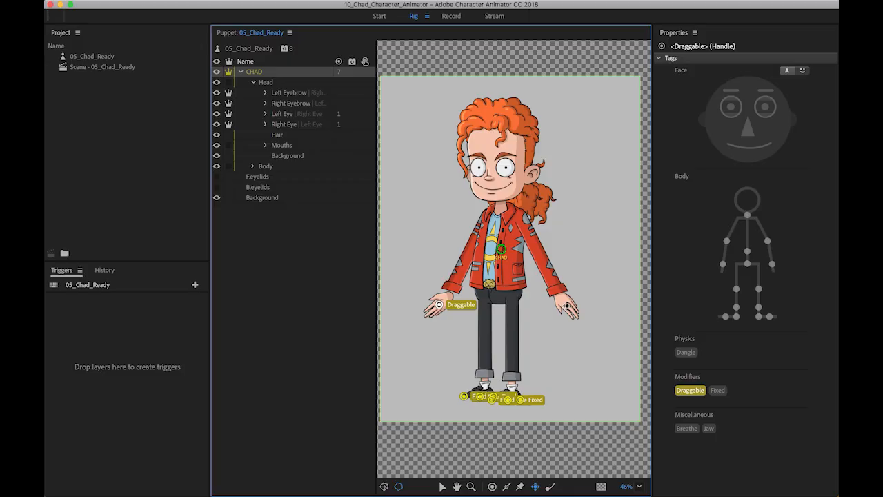
pyautogui.click(567, 306)
# Set the rest pose in the Record workspace and test the arms by pulling the hands outward and upward.
pyautogui.click(451, 17)
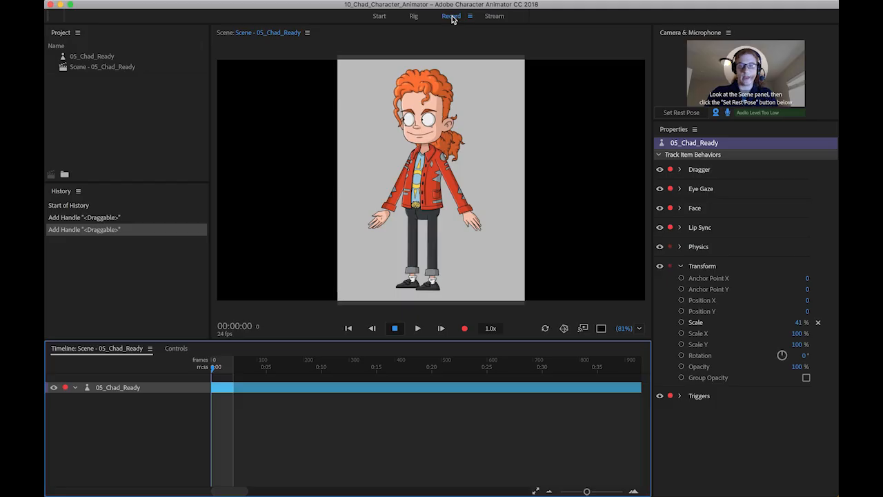
pyautogui.click(674, 114)
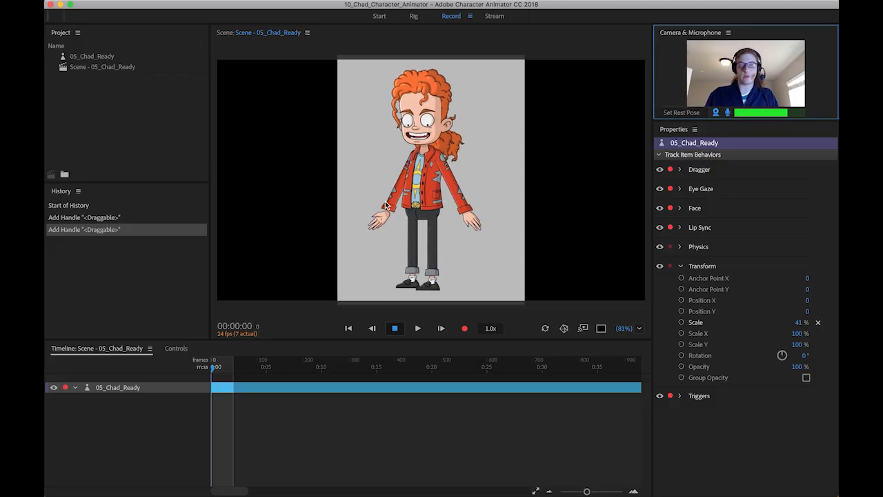
pyautogui.moveTo(381, 218); pyautogui.dragTo(357, 153)
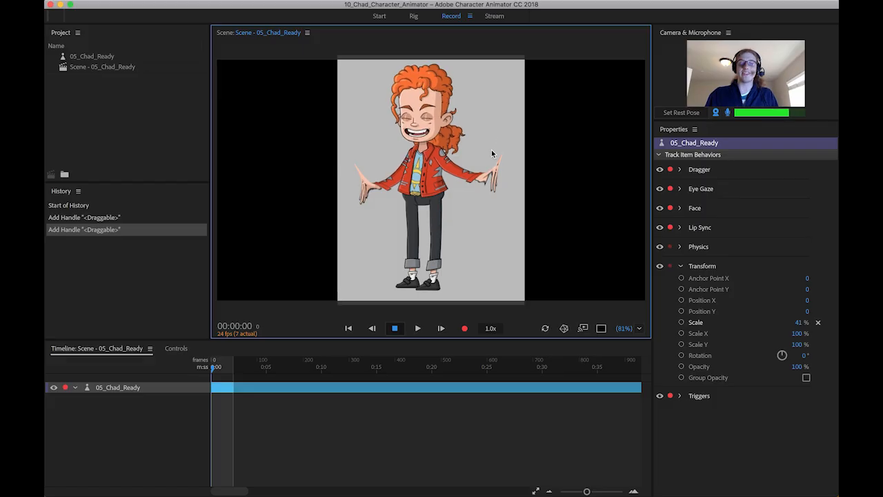
pyautogui.moveTo(366, 180); pyautogui.dragTo(370, 144)
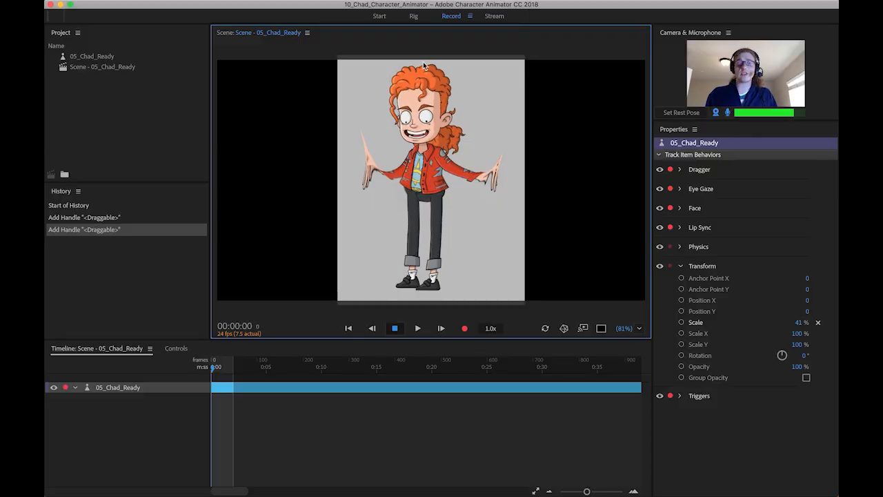
# Return to the Rig workspace and delete both Draggable hand handles from the CHAD layer.
pyautogui.click(414, 16)
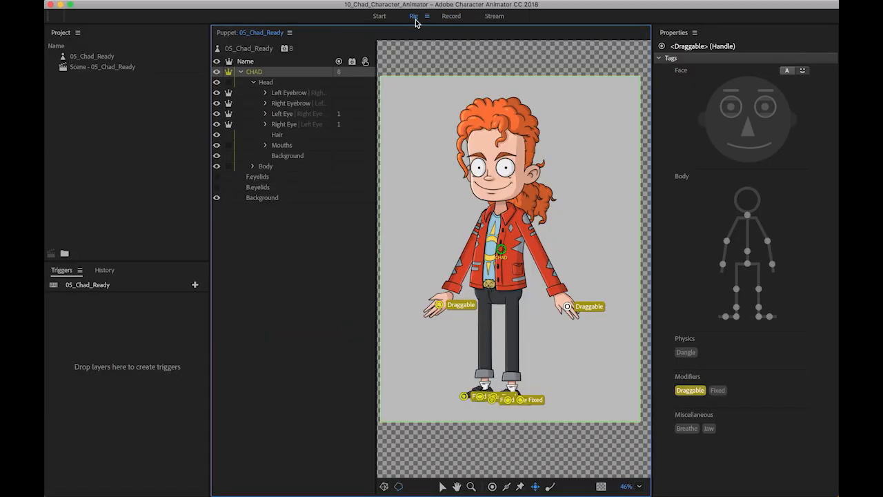
pyautogui.click(440, 305)
pyautogui.click(567, 309)
pyautogui.click(567, 307)
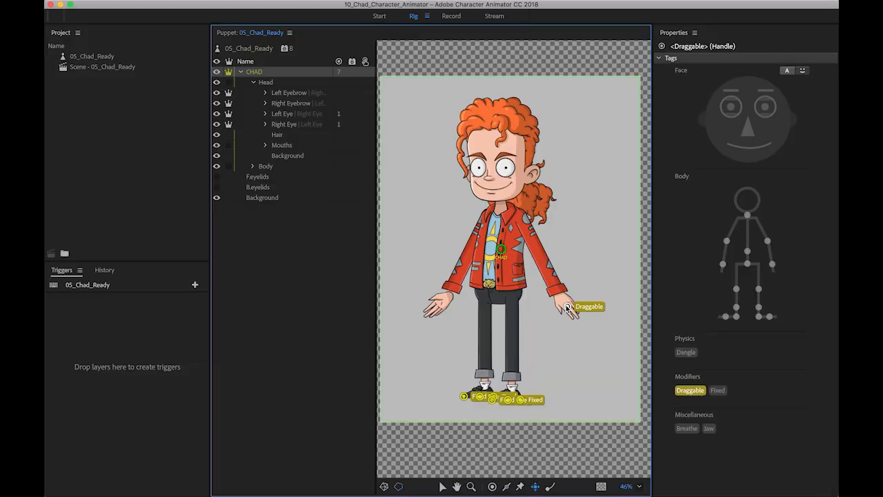
pyautogui.press('Delete')
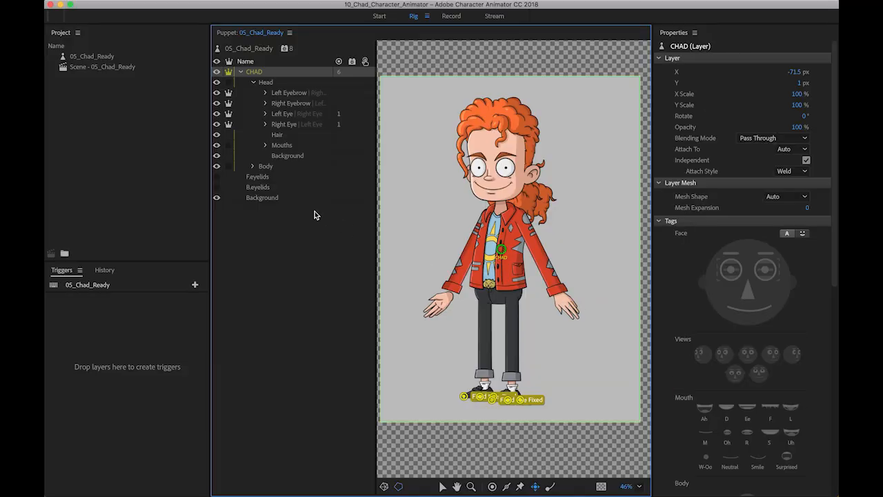
# Expand the Body group and add a Draggable handle at the hand of both the Front Arm and Back Arm layers.
pyautogui.click(251, 167)
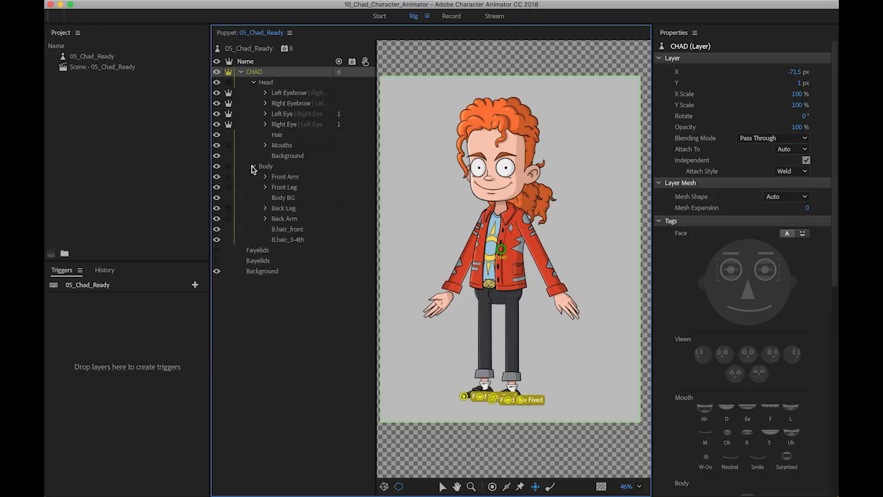
pyautogui.click(285, 180)
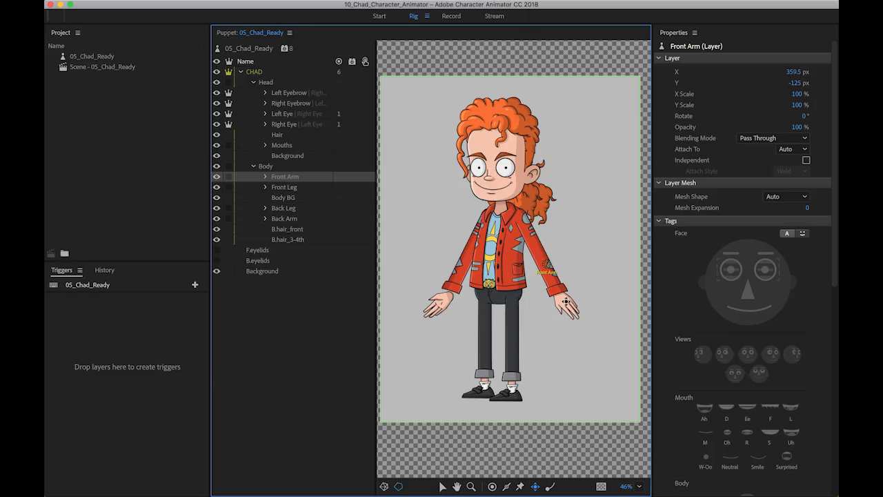
pyautogui.click(566, 301)
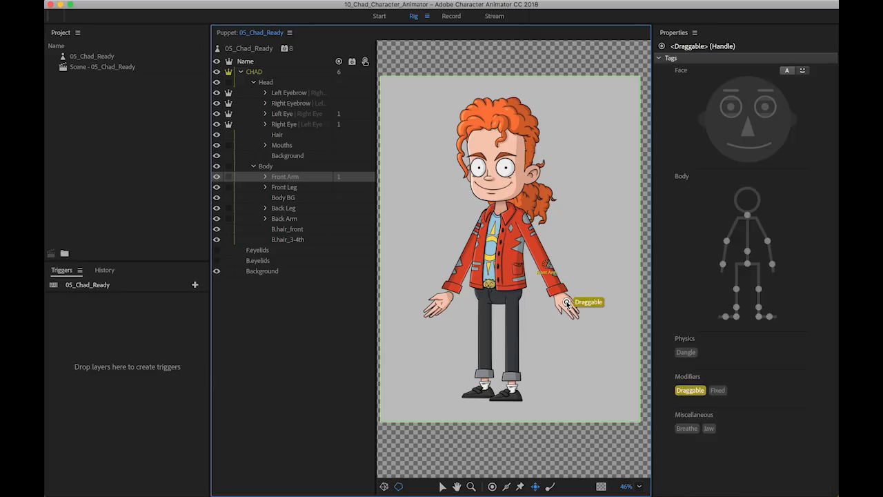
pyautogui.click(296, 219)
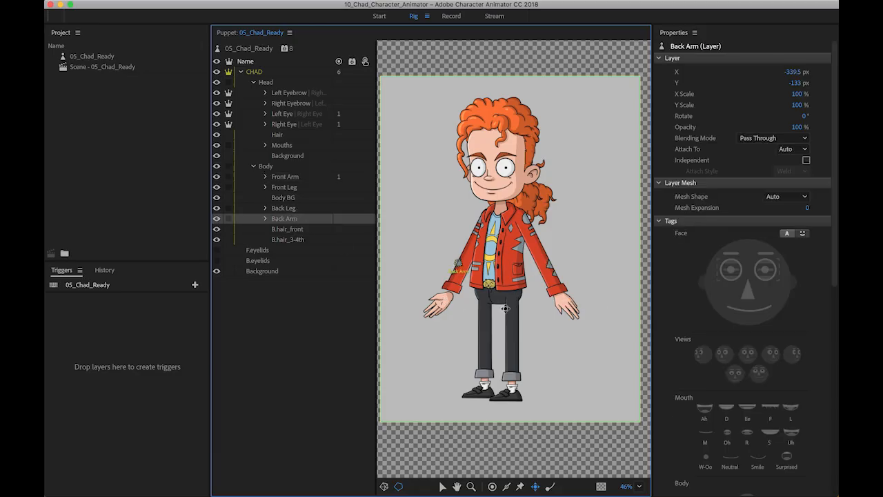
pyautogui.click(444, 301)
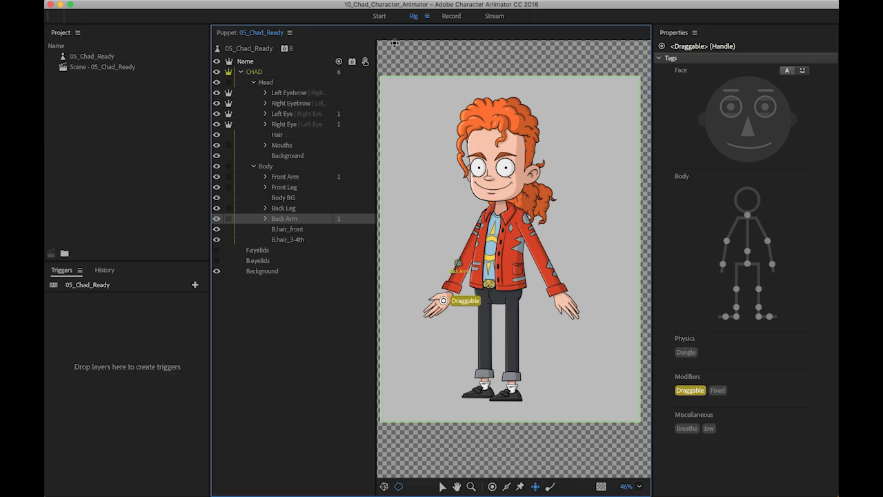
# Switch to the Record workspace and turn off the camera input.
pyautogui.click(452, 20)
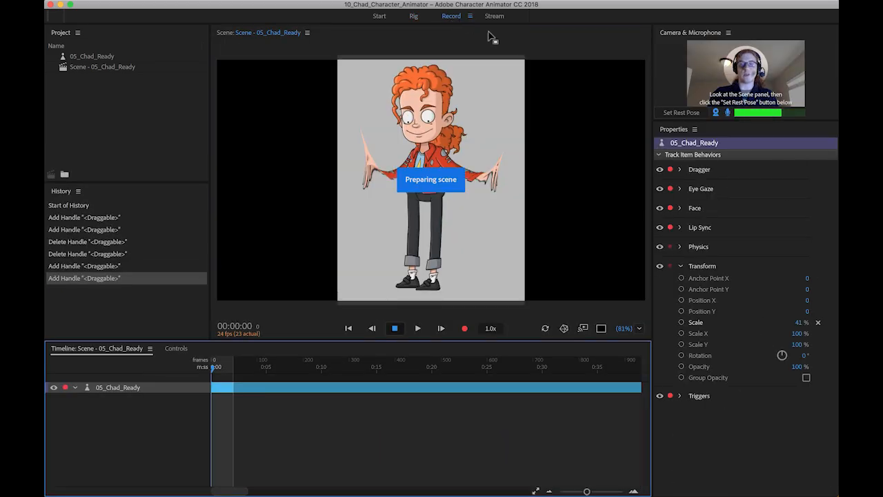
pyautogui.click(715, 115)
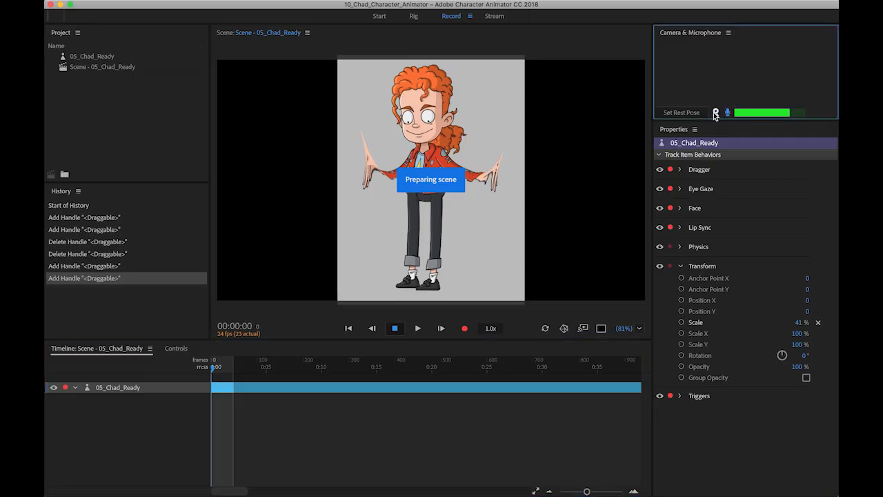
# Turn off the microphone input and test the arms by pulling both hands outward and upward.
pyautogui.click(726, 113)
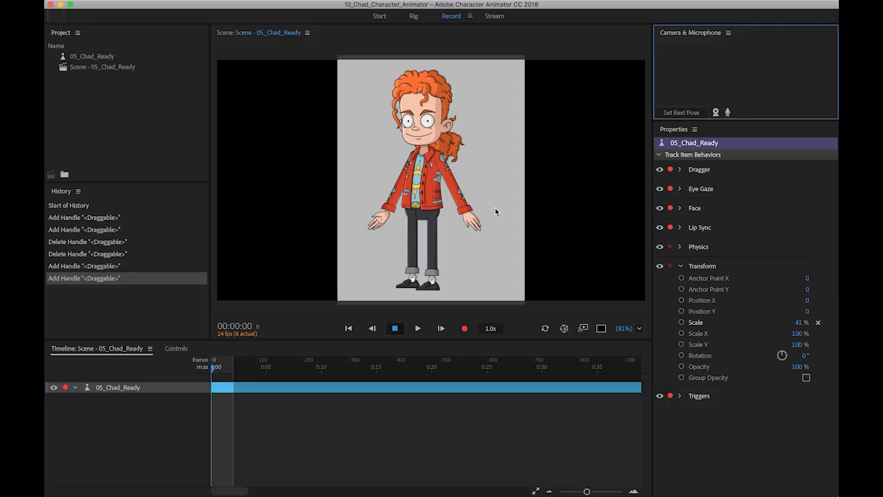
pyautogui.moveTo(467, 214); pyautogui.dragTo(503, 153)
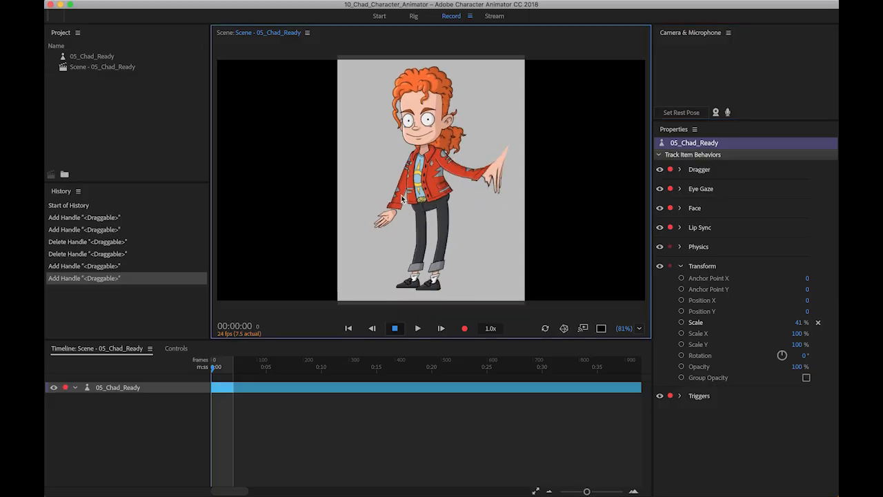
pyautogui.moveTo(401, 198); pyautogui.dragTo(349, 120)
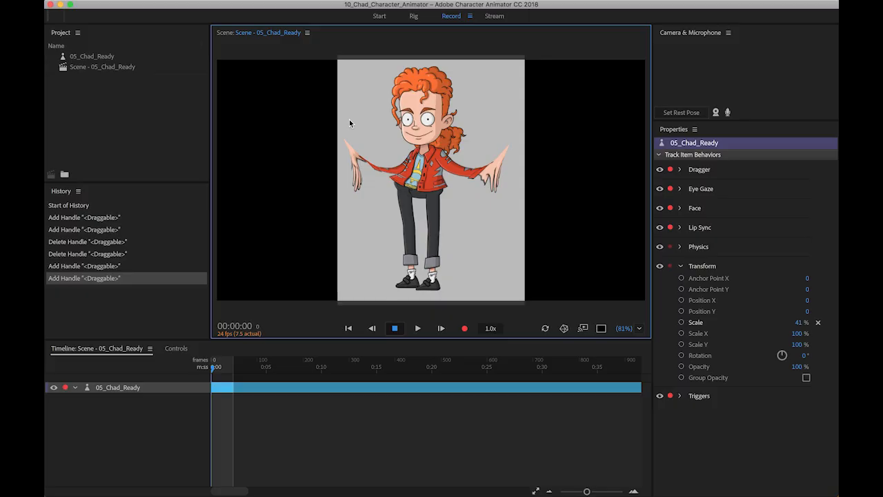
# Return to the Rig workspace and make the Back Arm and Front Arm layers independent.
pyautogui.click(415, 21)
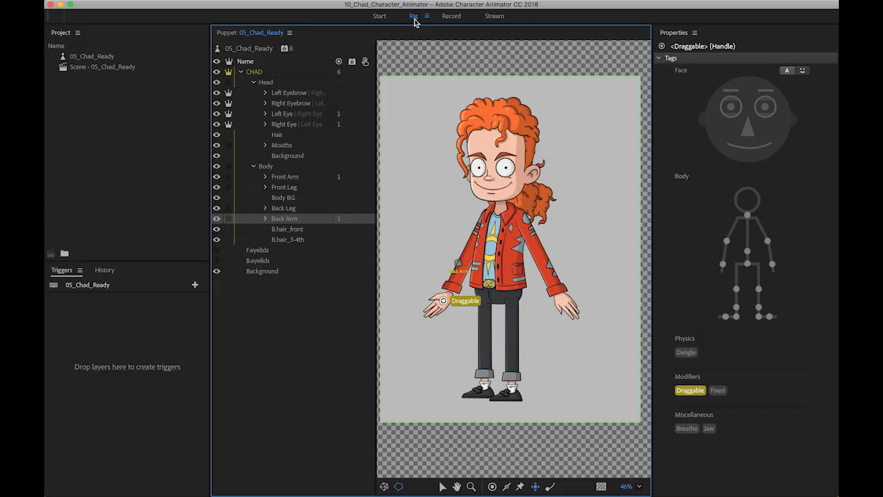
pyautogui.click(228, 221)
pyautogui.click(229, 177)
# Switch to the Record workspace and test the independent arms by moving each hand slightly.
pyautogui.click(451, 17)
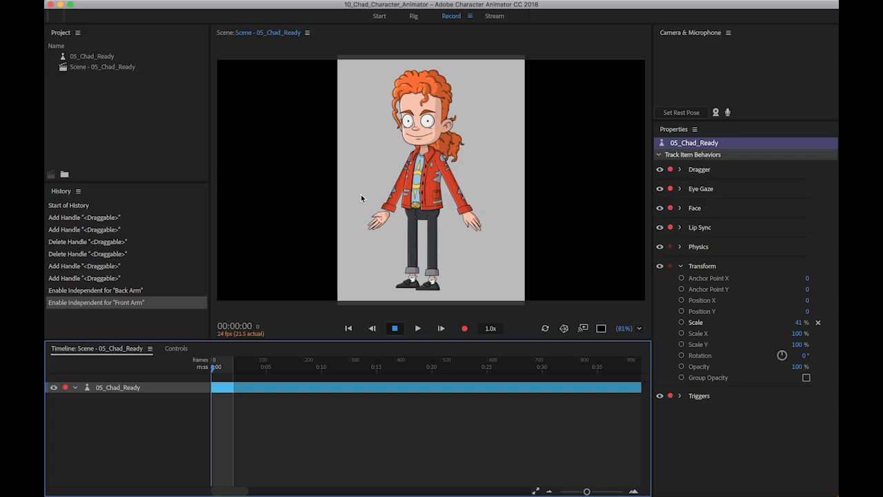
pyautogui.moveTo(387, 218); pyautogui.dragTo(397, 240)
pyautogui.moveTo(456, 229)
pyautogui.mouseDown()
pyautogui.moveTo(461, 207)
pyautogui.moveTo(491, 228)
pyautogui.moveTo(463, 247)
pyautogui.moveTo(357, 251)
pyautogui.moveTo(512, 222)
pyautogui.moveTo(491, 238)
pyautogui.moveTo(404, 237)
pyautogui.moveTo(494, 228)
pyautogui.moveTo(427, 241)
pyautogui.moveTo(469, 237)
pyautogui.mouseUp()
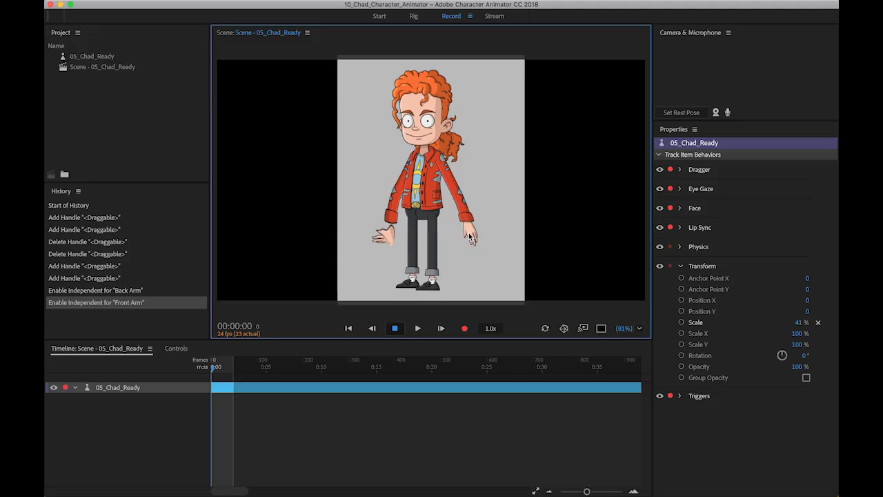
# Move the Back Arm layer's origin handle to the shoulder in the Rig workspace and test it by raising that hand in Record.
pyautogui.click(416, 16)
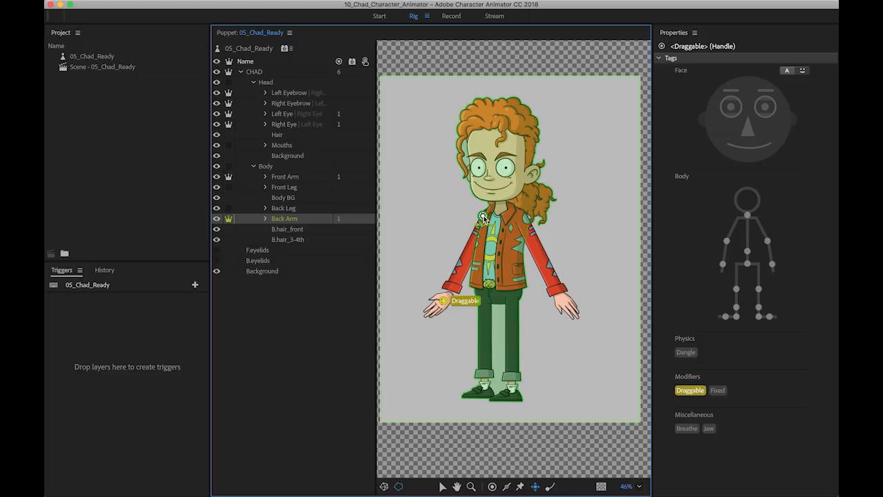
pyautogui.click(483, 218)
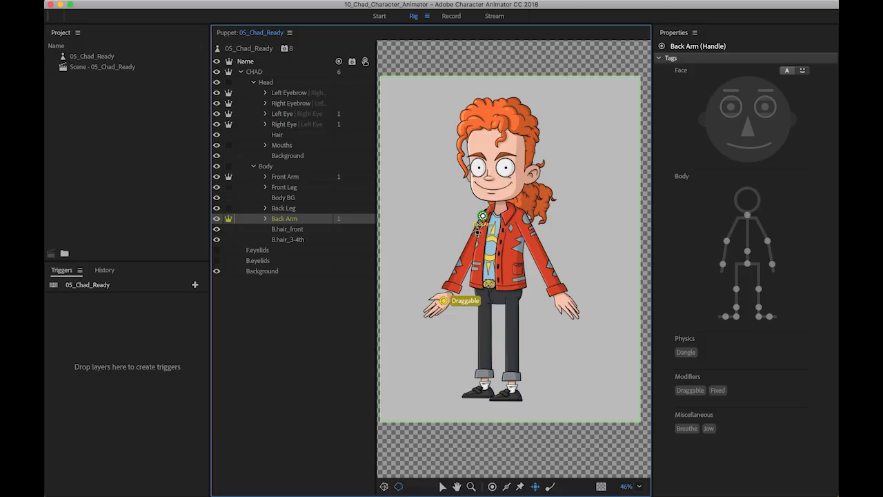
pyautogui.click(452, 18)
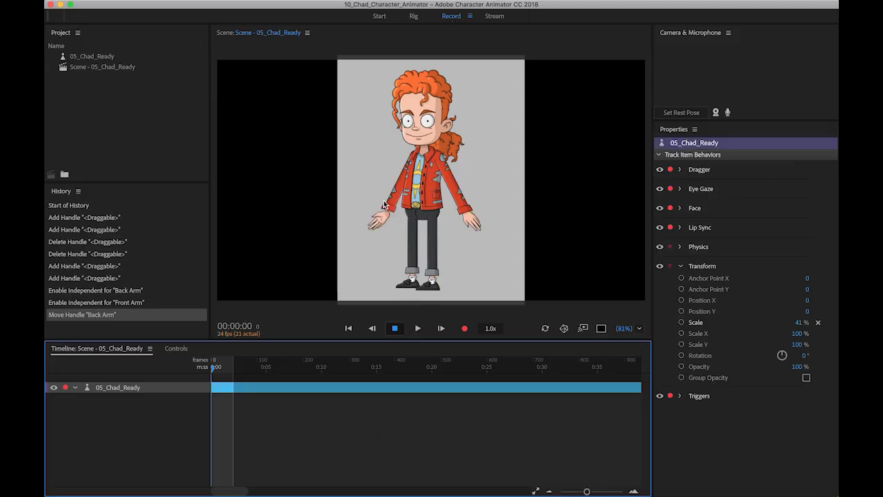
pyautogui.moveTo(378, 218); pyautogui.dragTo(370, 133)
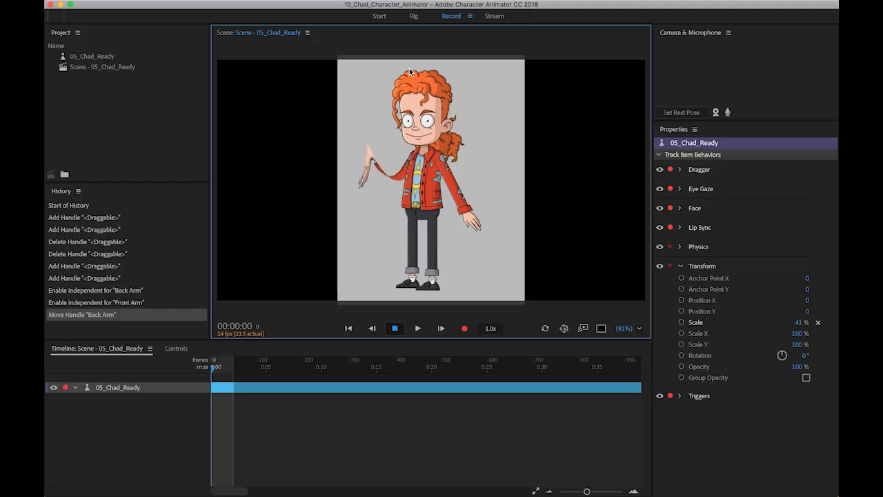
# Return to the Rig workspace and set the Back Arm layer's Attach Style to Hinge.
pyautogui.click(416, 17)
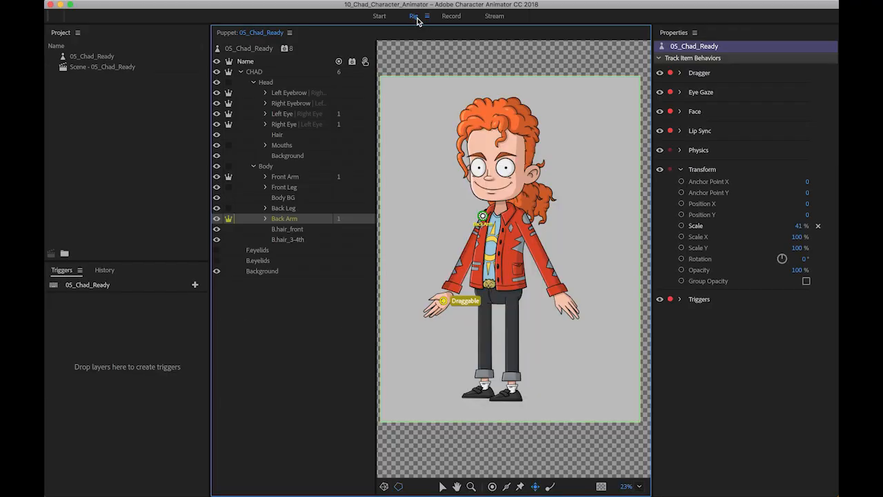
pyautogui.click(286, 219)
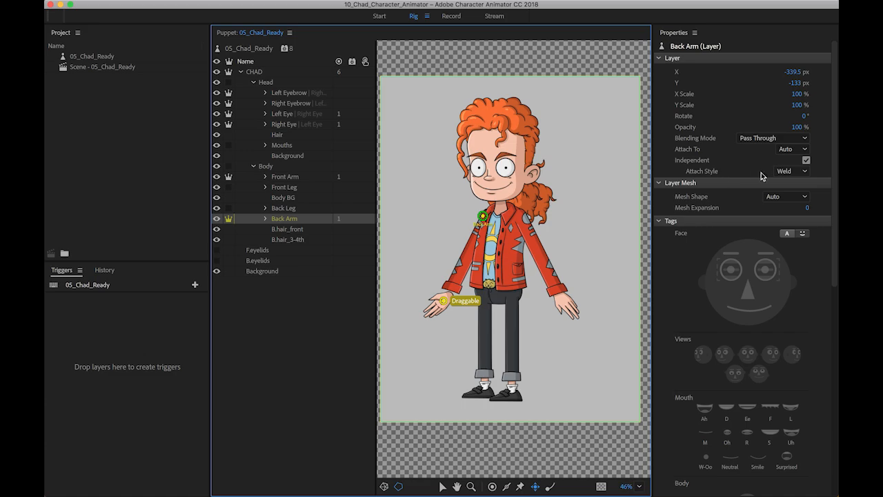
pyautogui.click(789, 172)
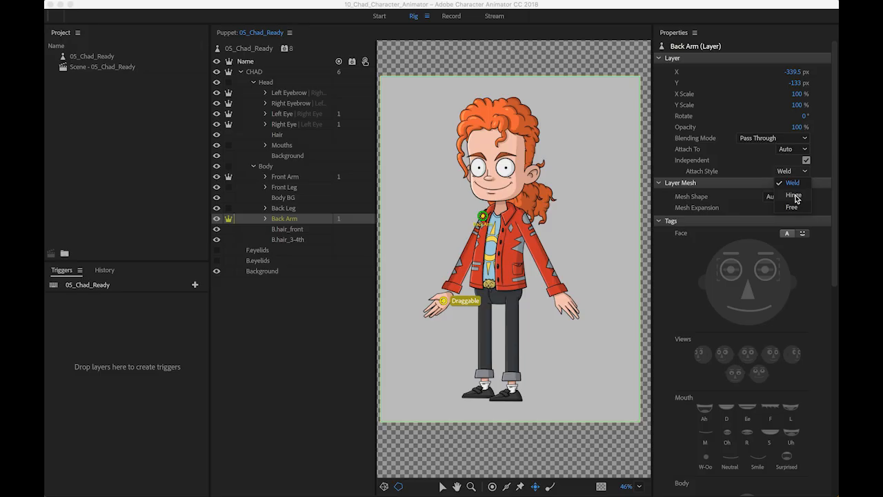
pyautogui.click(794, 196)
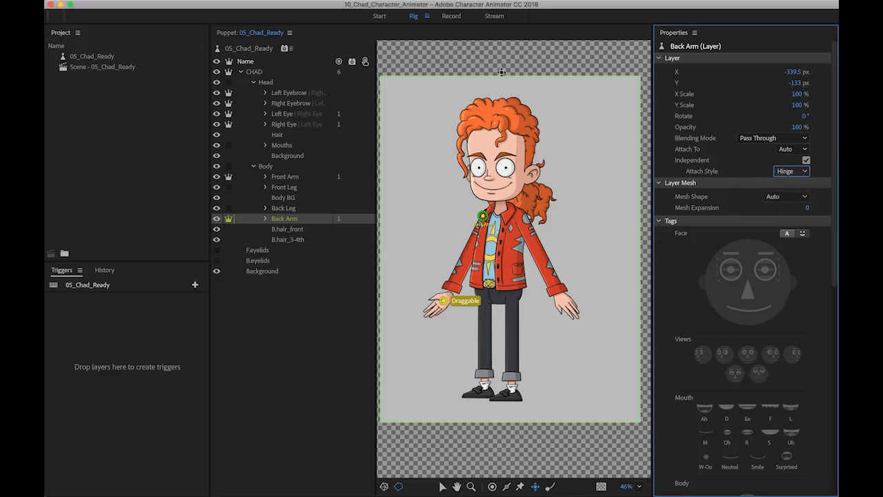
# Test the hinged back arm in the Record workspace by moving its hand up and down.
pyautogui.click(451, 17)
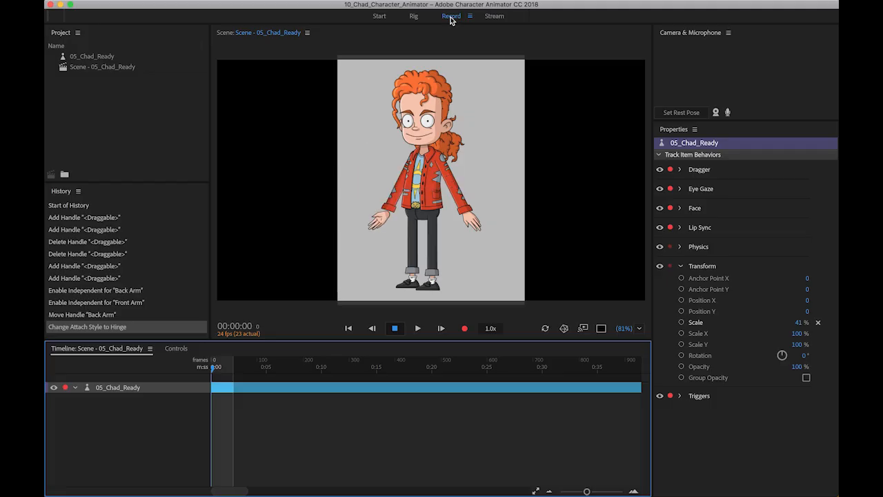
pyautogui.moveTo(387, 211); pyautogui.dragTo(379, 142)
pyautogui.moveTo(383, 180); pyautogui.dragTo(384, 226)
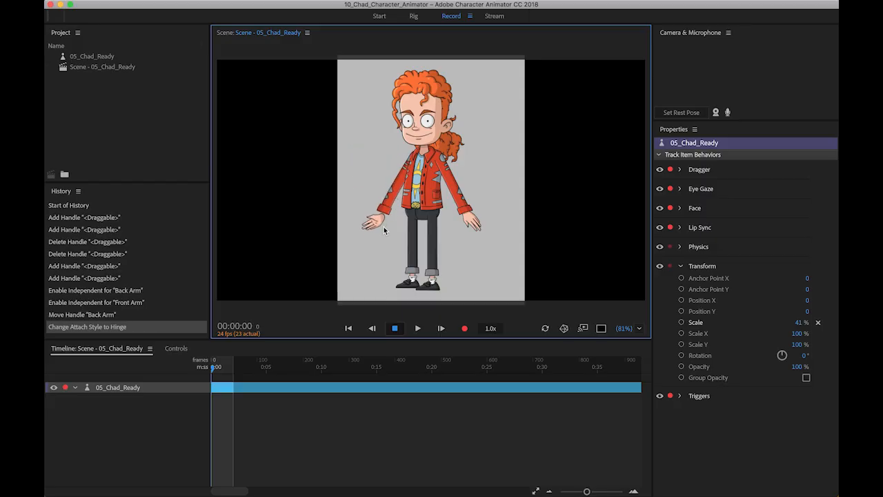
# In the Rig workspace, move the Front Arm layer's origin handle to the shoulder and set its Attach Style to Hinge.
pyautogui.click(413, 19)
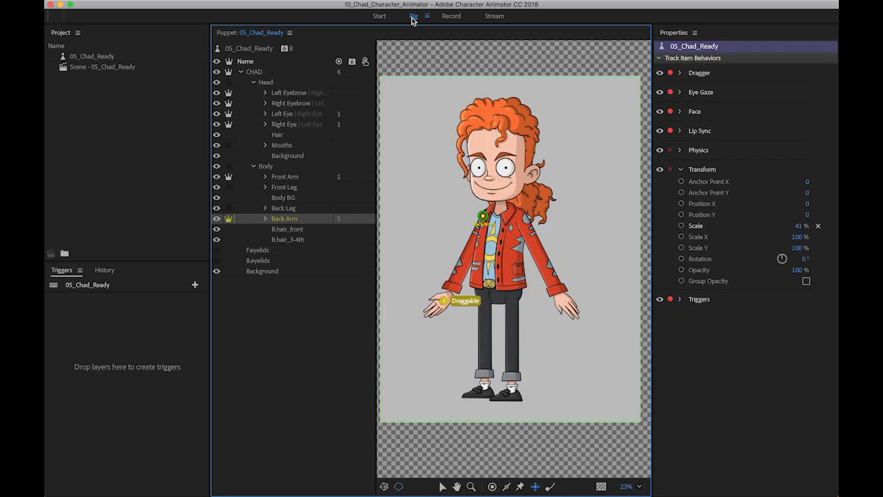
pyautogui.click(280, 177)
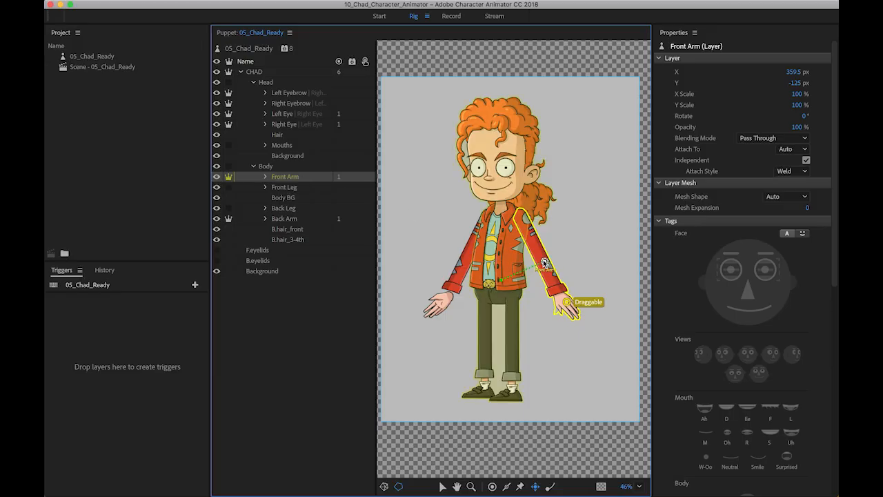
pyautogui.click(517, 209)
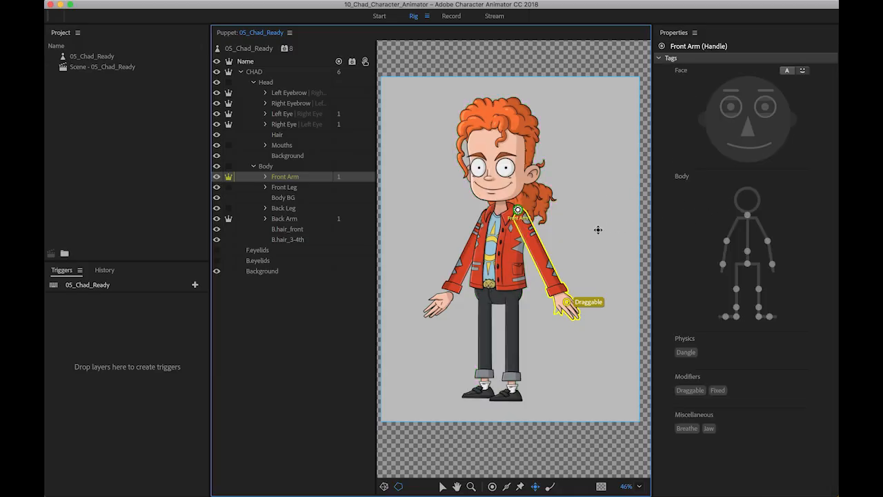
pyautogui.click(296, 178)
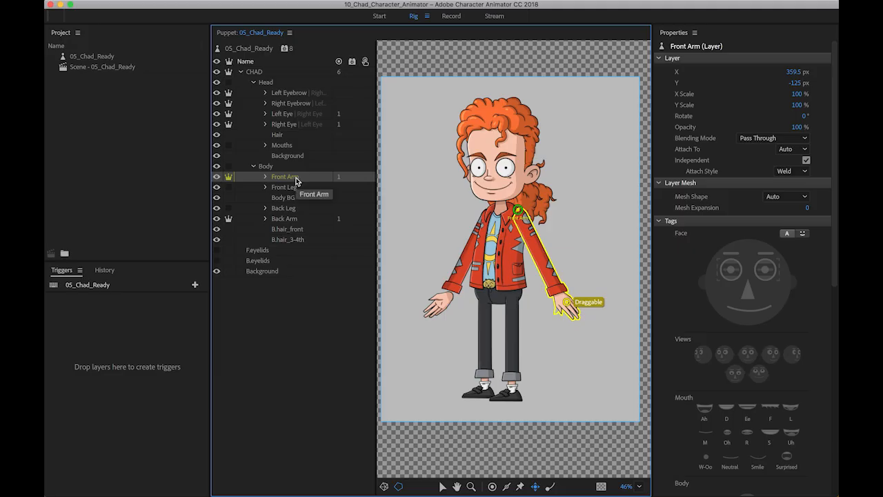
pyautogui.click(792, 176)
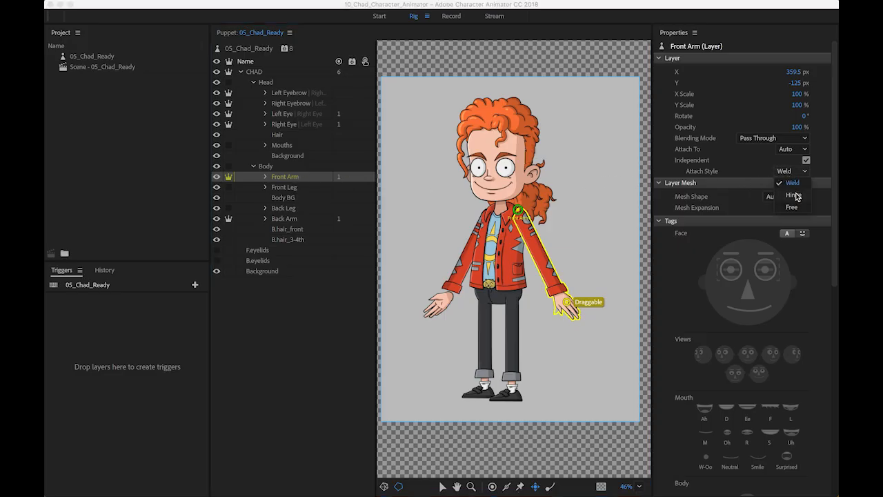
pyautogui.click(795, 195)
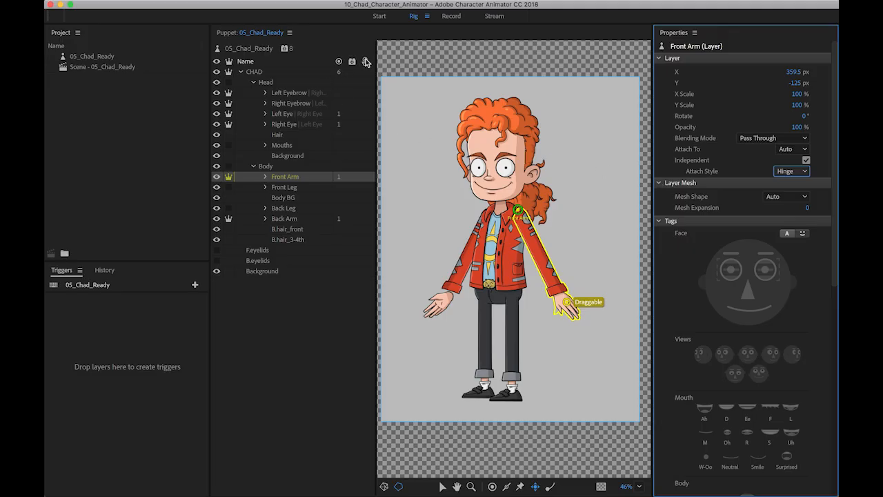
# Switch to the Record workspace and test the swing of both hinged arms by moving the hands.
pyautogui.click(449, 18)
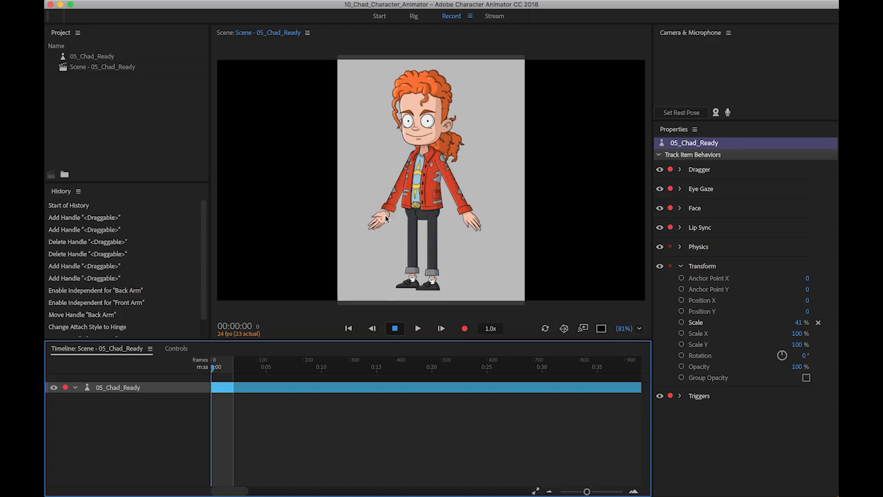
pyautogui.moveTo(386, 218); pyautogui.dragTo(384, 154)
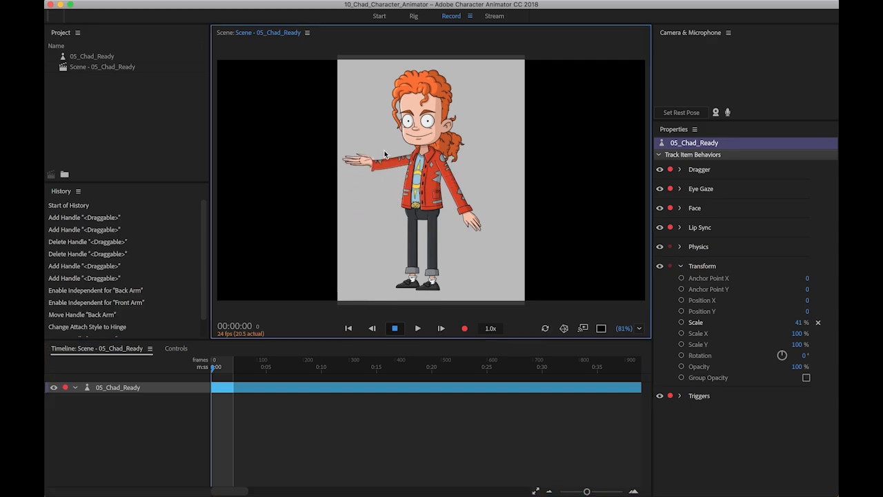
pyautogui.moveTo(476, 224)
pyautogui.mouseDown()
pyautogui.moveTo(414, 216)
pyautogui.moveTo(494, 190)
pyautogui.moveTo(490, 245)
pyautogui.moveTo(405, 231)
pyautogui.moveTo(386, 171)
pyautogui.moveTo(498, 194)
pyautogui.moveTo(491, 204)
pyautogui.moveTo(409, 228)
pyautogui.moveTo(364, 157)
pyautogui.moveTo(438, 188)
pyautogui.moveTo(486, 181)
pyautogui.moveTo(482, 198)
pyautogui.moveTo(442, 224)
pyautogui.moveTo(500, 206)
pyautogui.moveTo(476, 221)
pyautogui.moveTo(489, 230)
pyautogui.mouseUp()
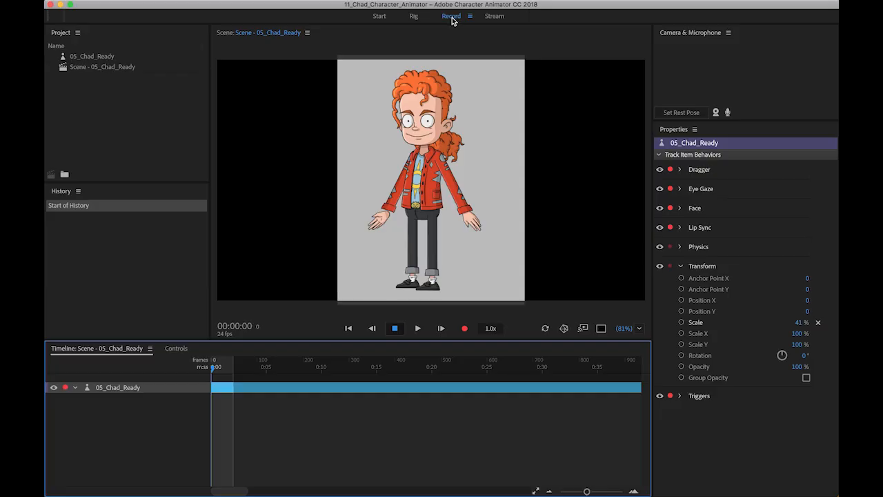
pyautogui.click(455, 218)
pyautogui.moveTo(455, 218); pyautogui.dragTo(380, 181)
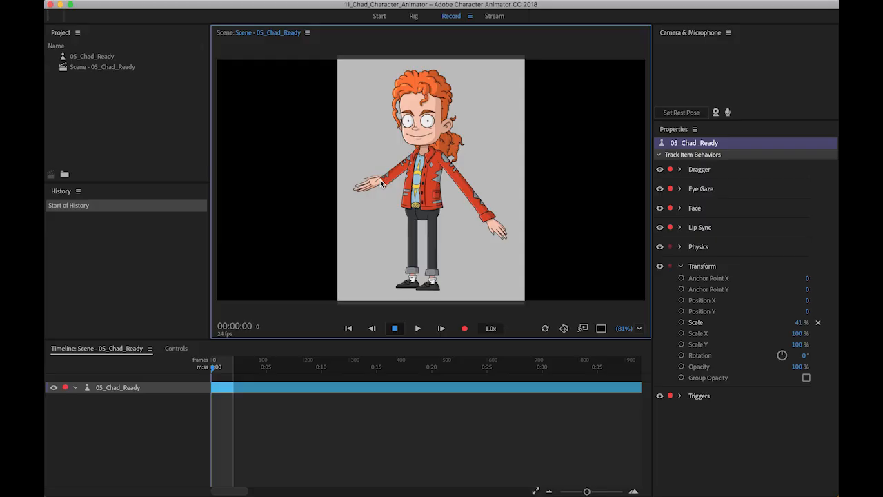
# In the Rig workspace, rotate the Front Arm layer to 26° and move it back onto the body's shoulder.
pyautogui.click(414, 17)
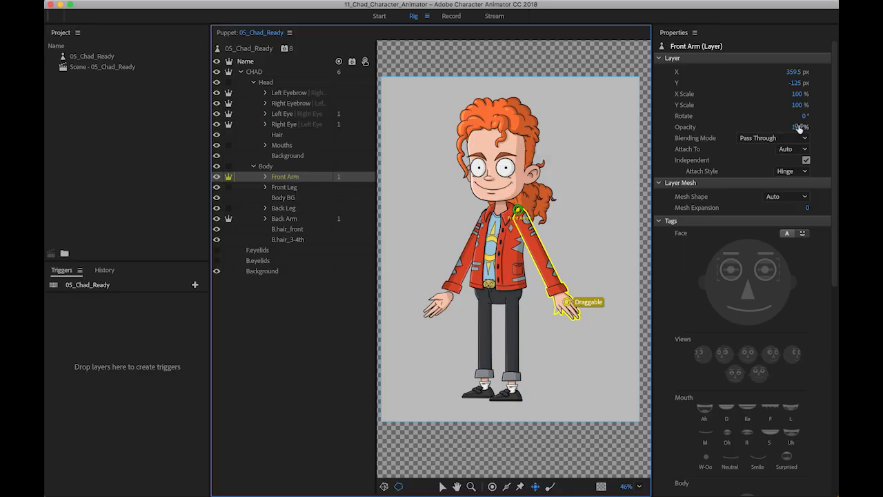
pyautogui.moveTo(801, 116); pyautogui.dragTo(817, 114)
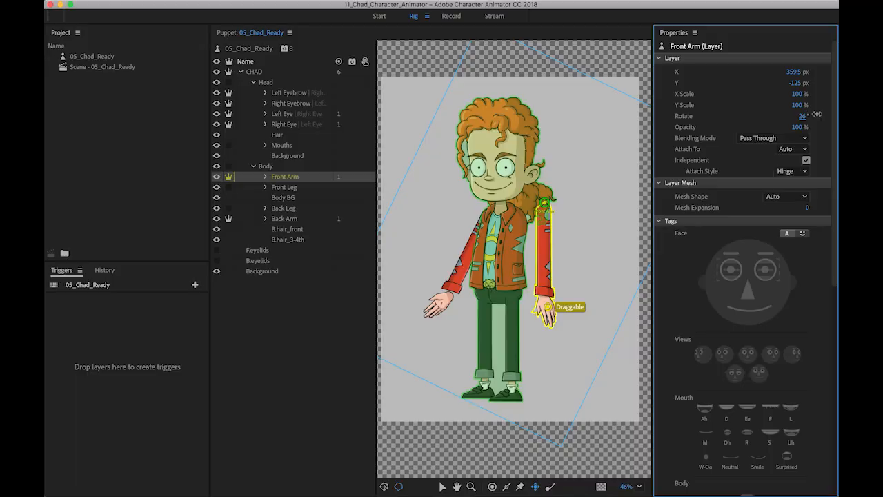
pyautogui.click(545, 237)
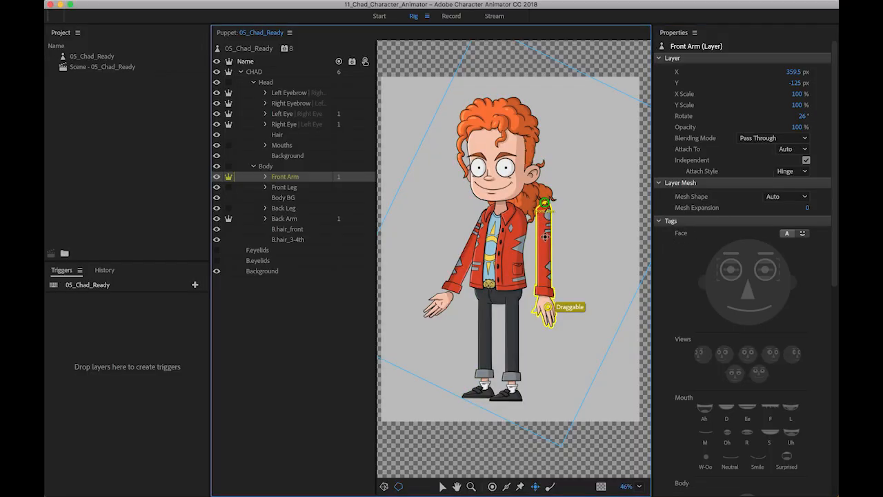
pyautogui.press('v')
pyautogui.moveTo(545, 240); pyautogui.dragTo(522, 247)
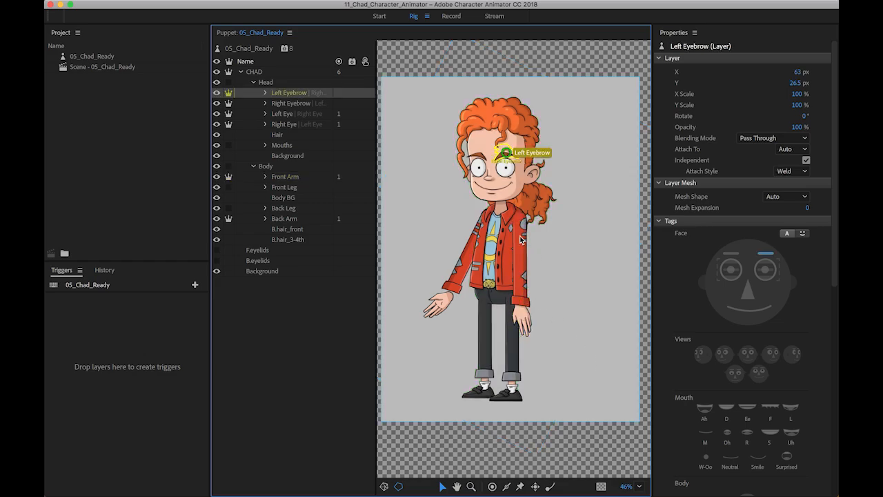
# Fine-tune the rotated Front Arm layer's position at the shoulder to about X 153 px, Y -51 px and deselect the layer.
pyautogui.scroll(5, 519, 231)
pyautogui.scroll(5, 519, 228)
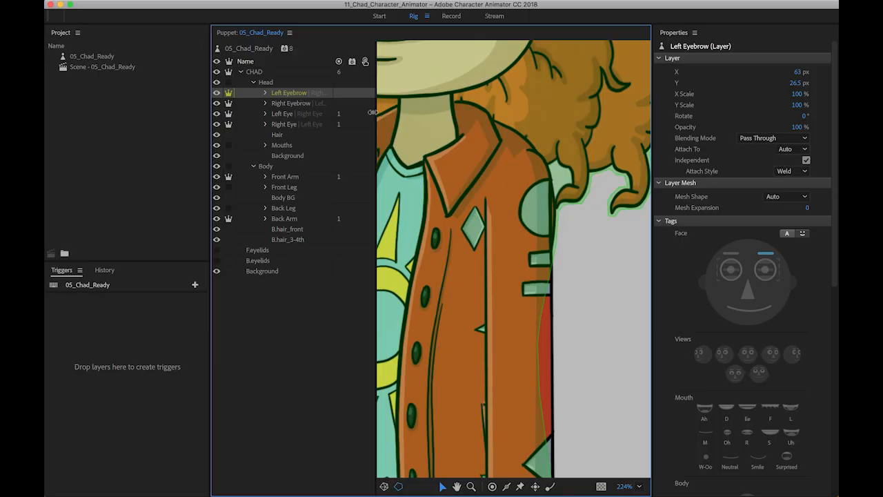
pyautogui.click(292, 178)
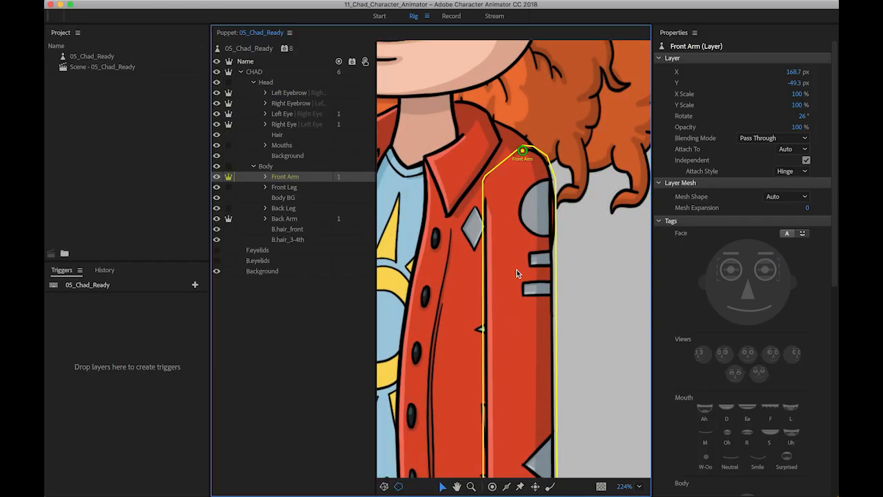
pyautogui.moveTo(543, 356); pyautogui.dragTo(532, 356)
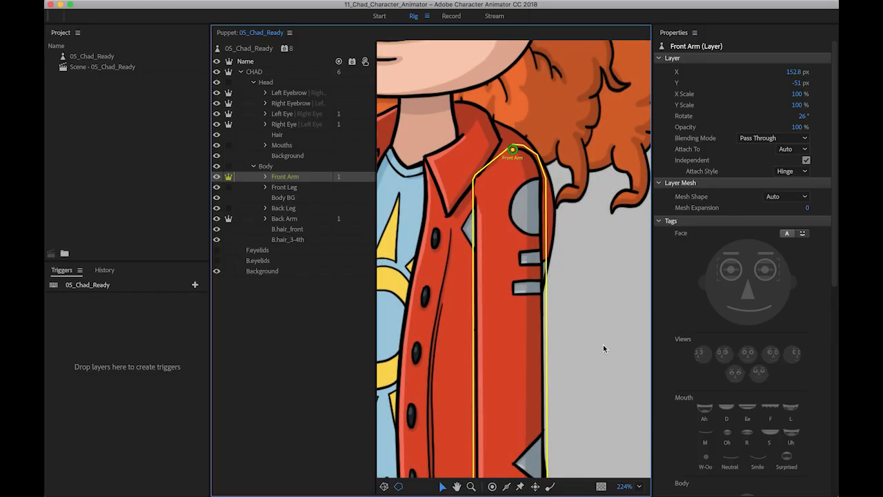
pyautogui.click(343, 336)
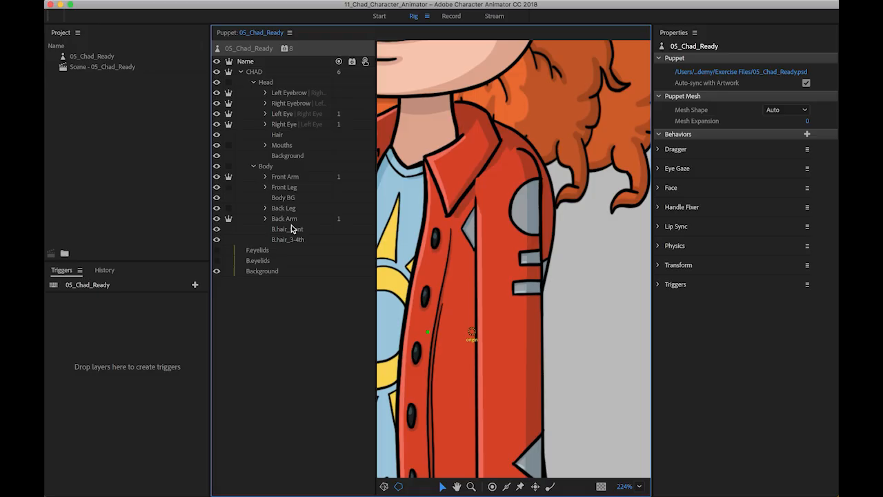
pyautogui.click(491, 285)
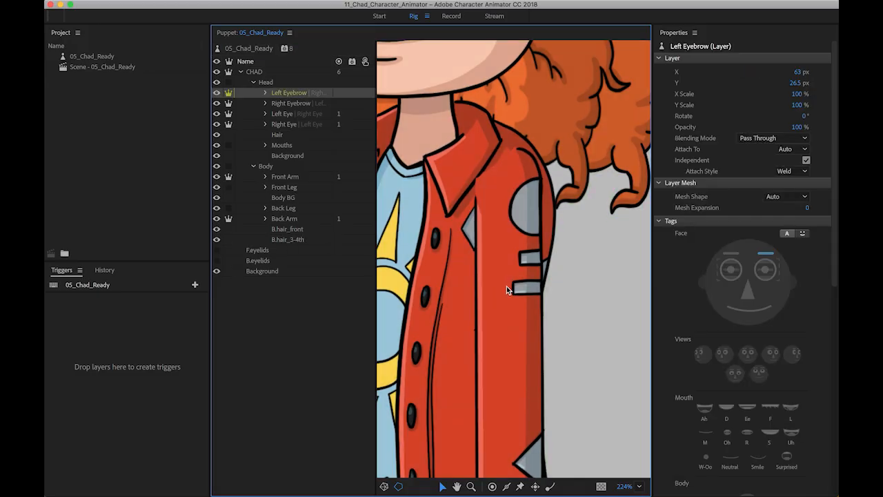
# Nudge the Front Arm layer slightly down at the shoulder to about X 155 px, Y -36 px and deselect it.
pyautogui.click(292, 178)
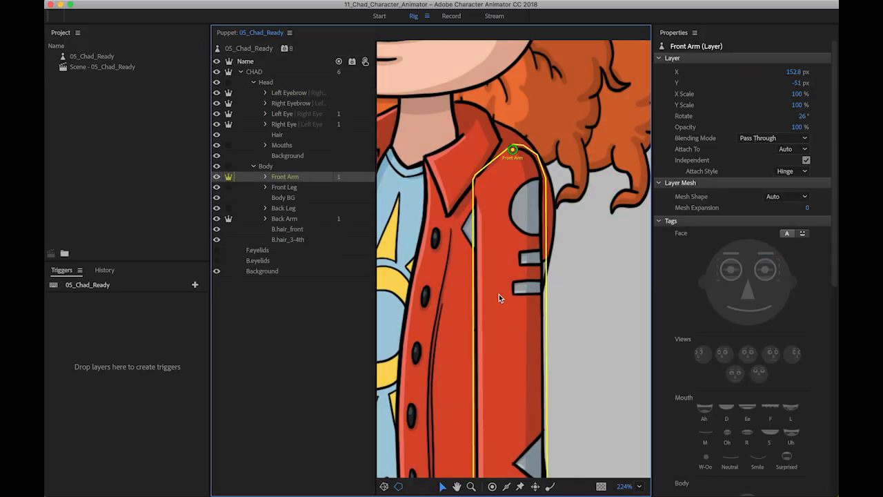
pyautogui.moveTo(499, 294)
pyautogui.mouseDown()
pyautogui.moveTo(509, 298)
pyautogui.moveTo(503, 307)
pyautogui.mouseUp()
pyautogui.click(291, 318)
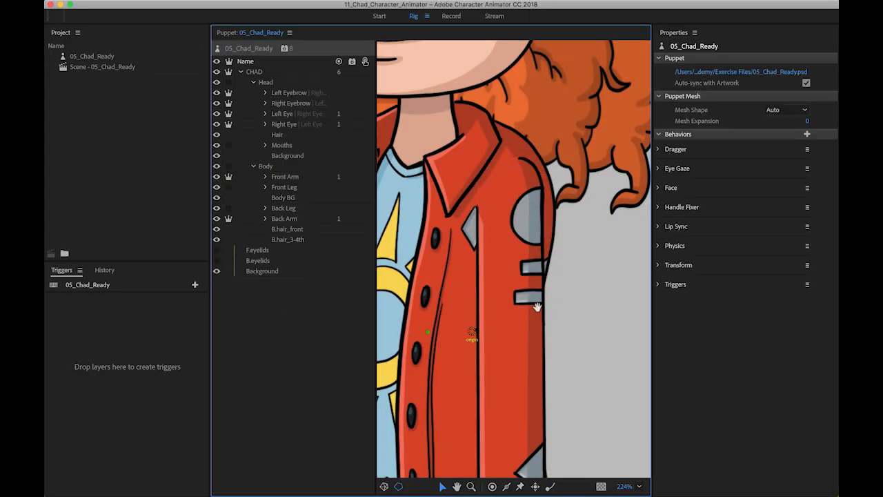
pyautogui.scroll(-1, 518, 309)
pyautogui.scroll(-10, 518, 308)
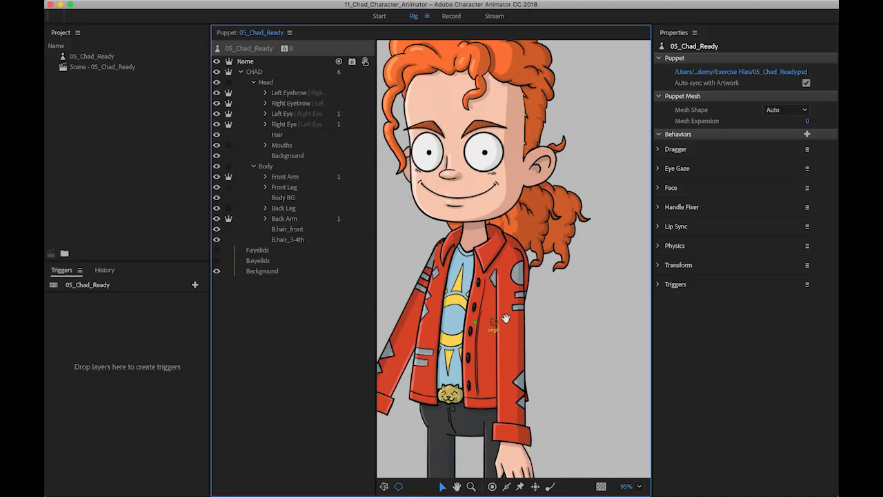
pyautogui.scroll(-2, 506, 318)
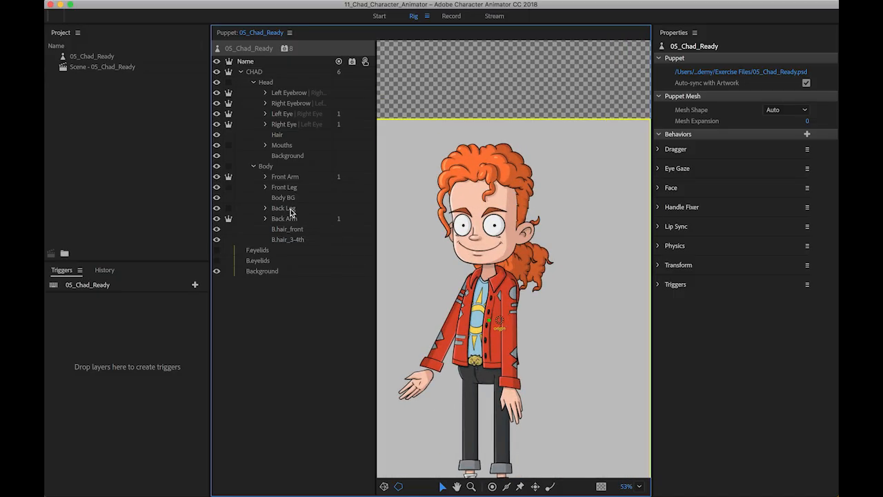
# Move the B.hands layer inside Back Arm closer to the sleeve cuff, to about X -337 px, Y 679 px.
pyautogui.click(266, 219)
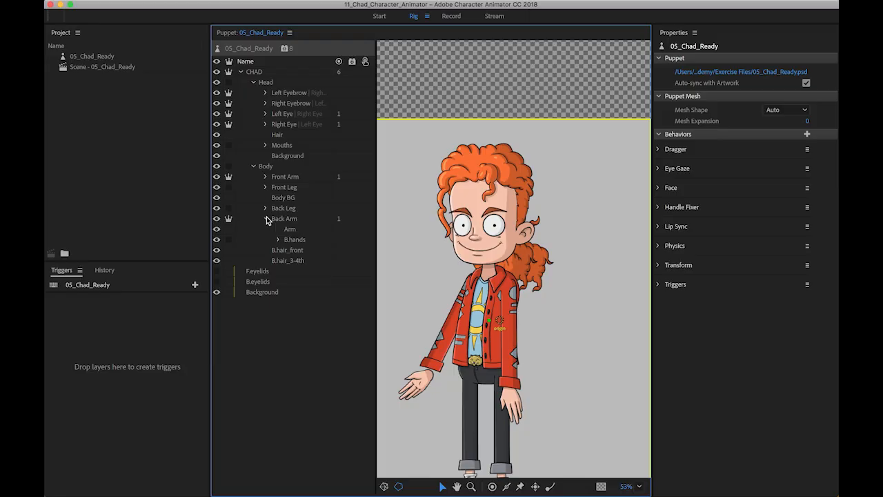
pyautogui.click(295, 239)
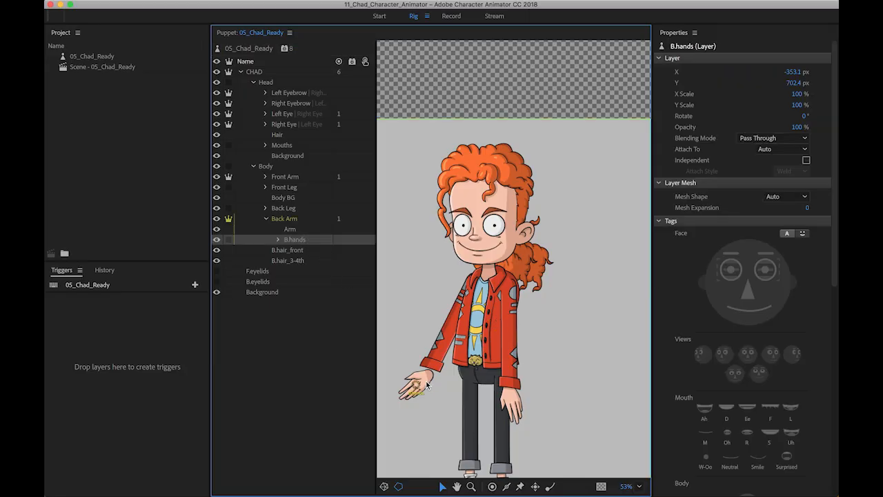
pyautogui.moveTo(422, 384); pyautogui.dragTo(427, 378)
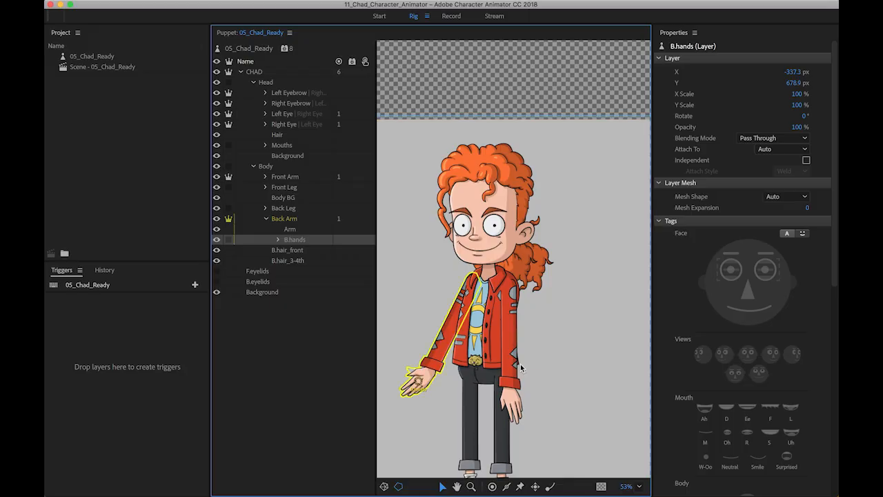
# Rotate the Back Arm layer to -26° and move it back onto the body's shoulder at about X -151 px, Y -67 px.
pyautogui.click(306, 221)
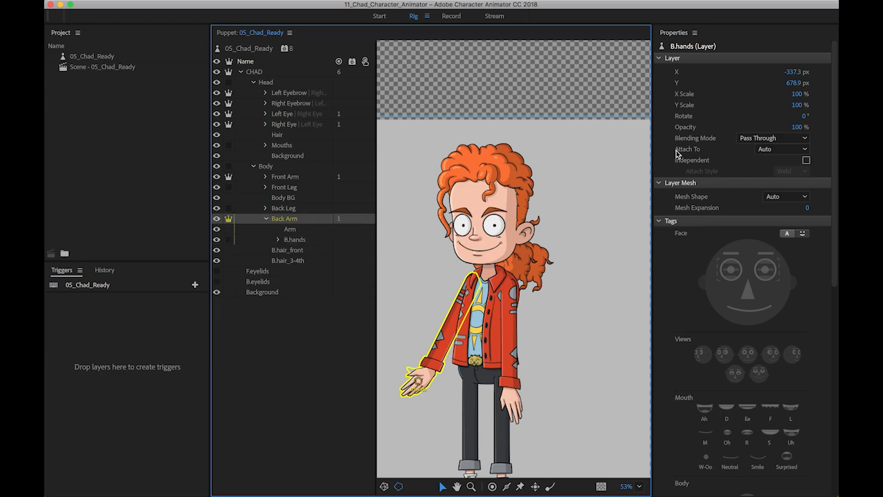
pyautogui.click(803, 117)
pyautogui.moveTo(803, 117); pyautogui.dragTo(791, 119)
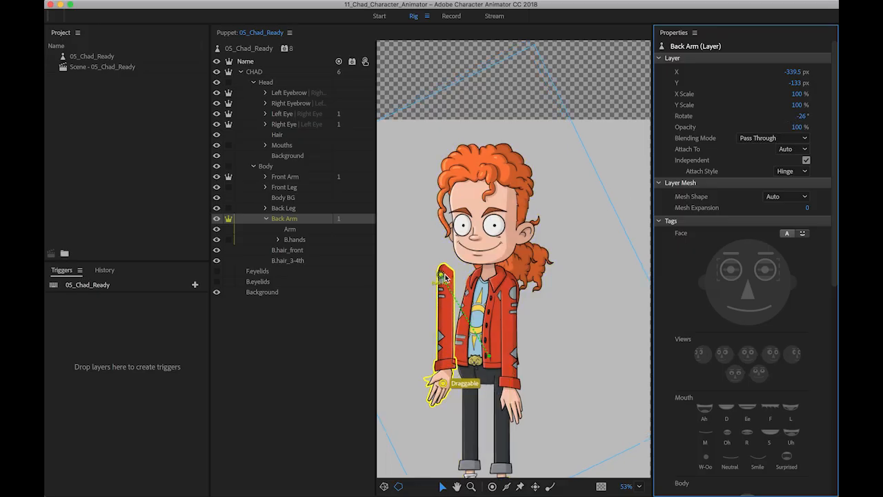
pyautogui.moveTo(445, 278); pyautogui.dragTo(472, 285)
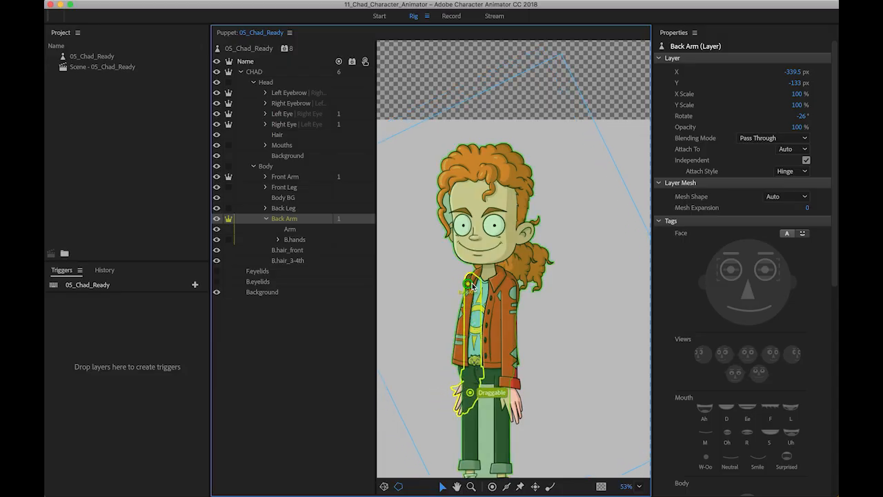
pyautogui.moveTo(472, 284); pyautogui.dragTo(473, 287)
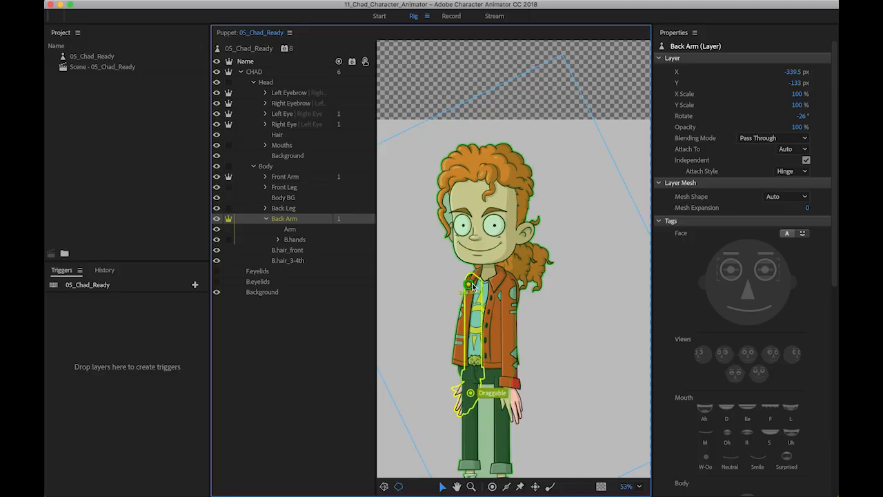
pyautogui.moveTo(473, 286); pyautogui.dragTo(473, 285)
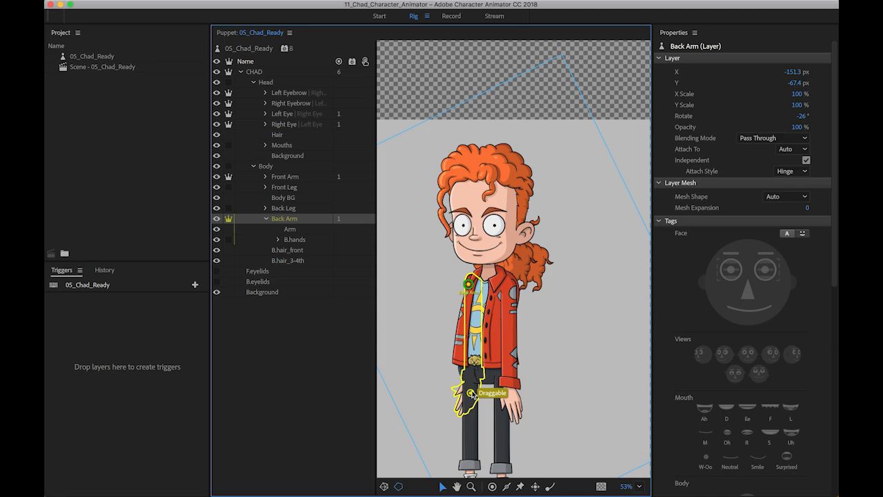
# Reposition the Back Arm's shoulder and draggable hand handles and the Front Arm's draggable handle so they line up with the straightened arms.
pyautogui.moveTo(469, 285); pyautogui.dragTo(469, 278)
pyautogui.click(468, 282)
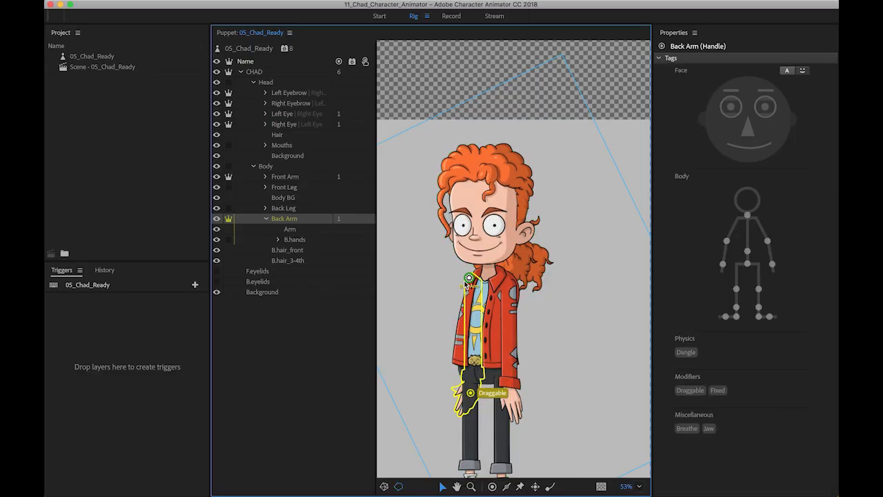
pyautogui.click(468, 392)
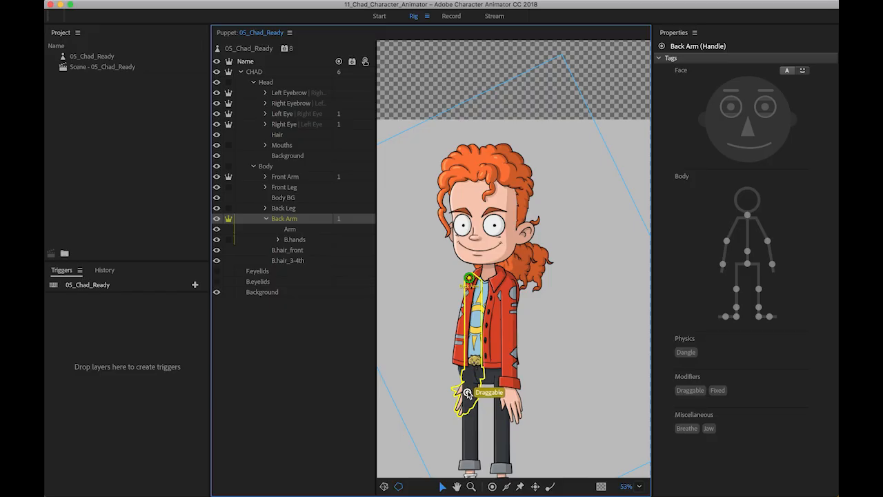
pyautogui.click(290, 181)
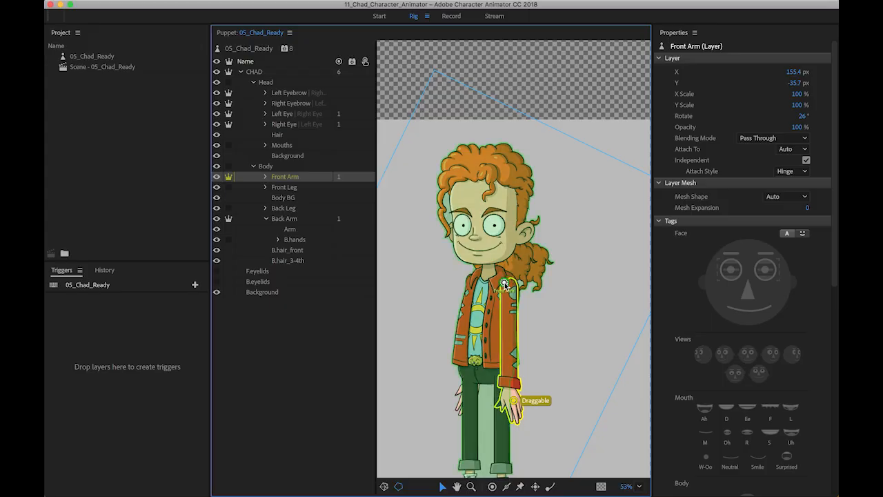
pyautogui.click(514, 403)
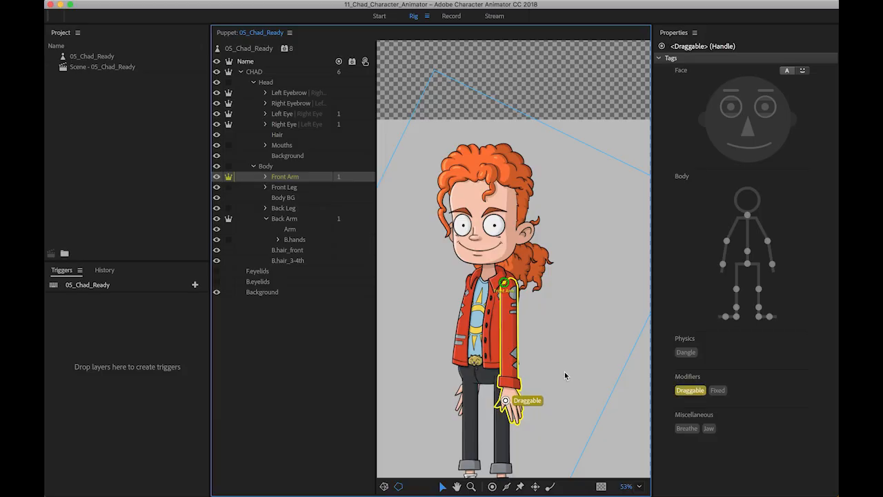
# Switch to the Record workspace and test the straightened arms by moving both hands into several poses.
pyautogui.click(452, 16)
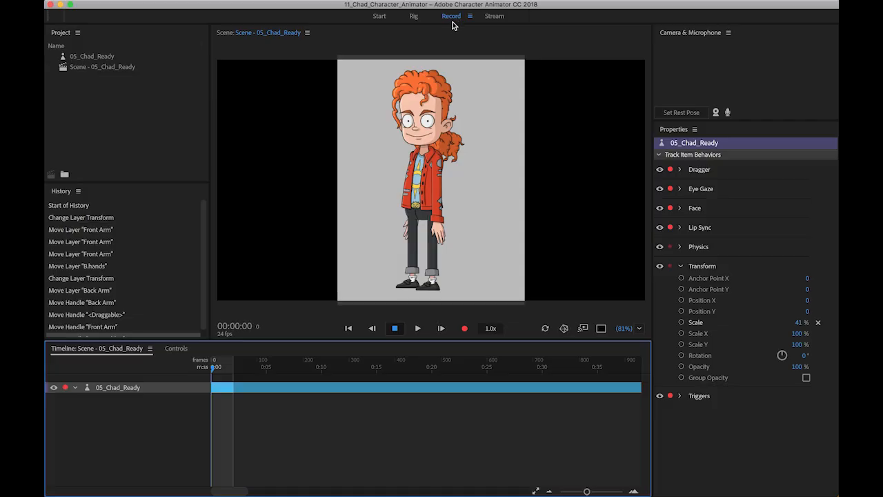
pyautogui.moveTo(437, 235); pyautogui.dragTo(428, 185)
pyautogui.moveTo(407, 225); pyautogui.dragTo(366, 153)
pyautogui.moveTo(438, 185)
pyautogui.mouseDown()
pyautogui.moveTo(394, 197)
pyautogui.moveTo(448, 179)
pyautogui.mouseUp()
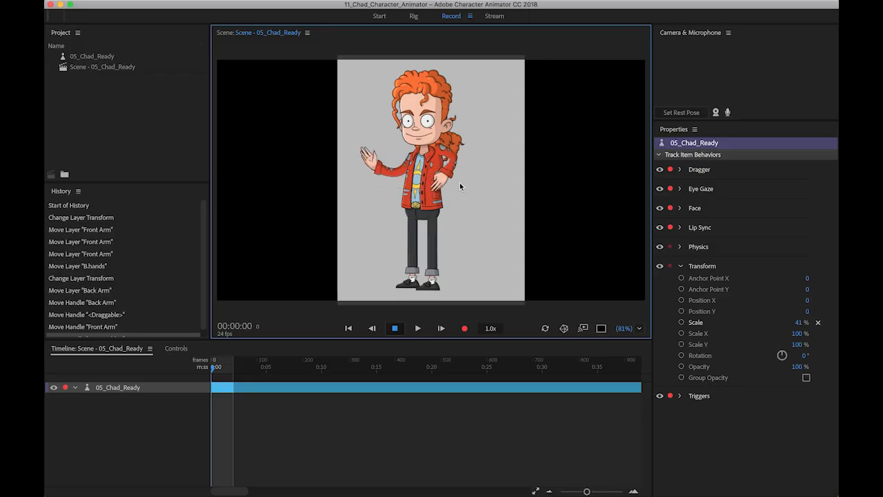
pyautogui.moveTo(463, 209); pyautogui.dragTo(463, 191)
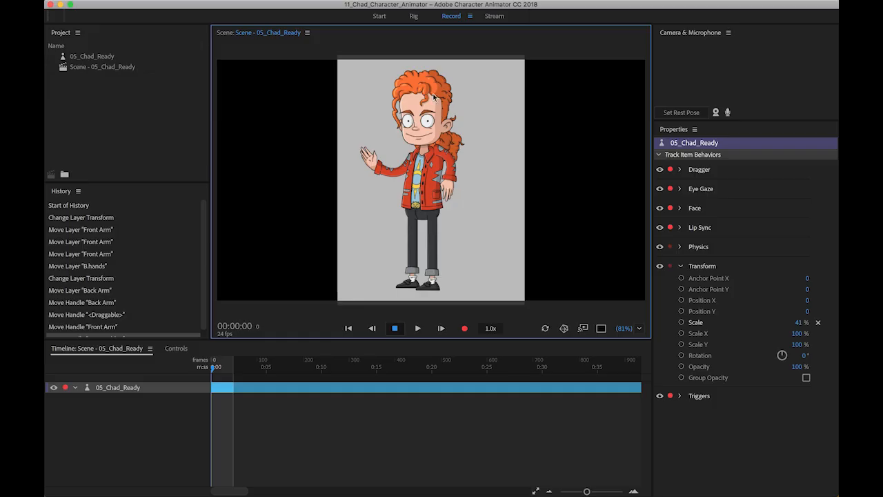
# In the Rig workspace, shift the Front Arm's shoulder handle outward and move the layer to about X 175 px, Y -38 px.
pyautogui.click(416, 16)
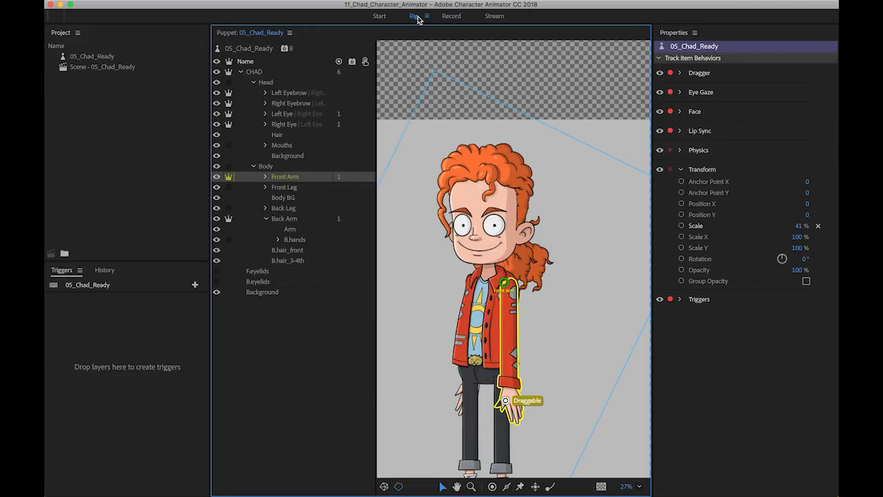
pyautogui.click(503, 284)
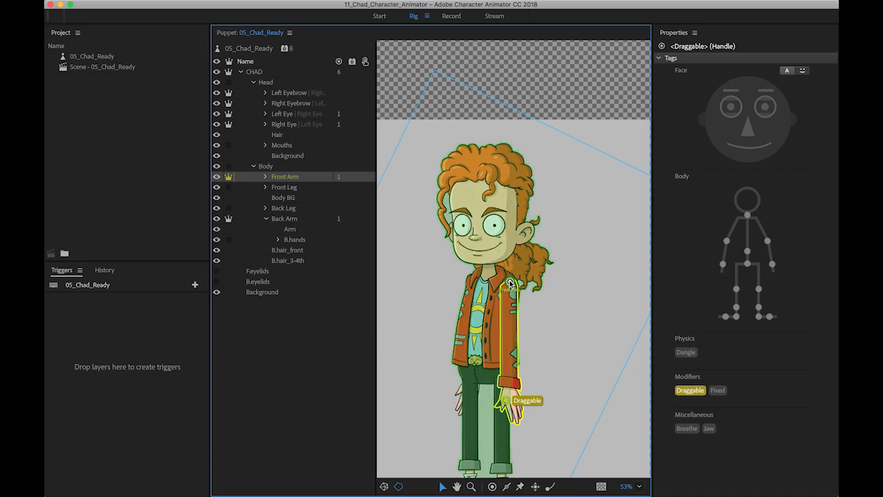
pyautogui.click(516, 315)
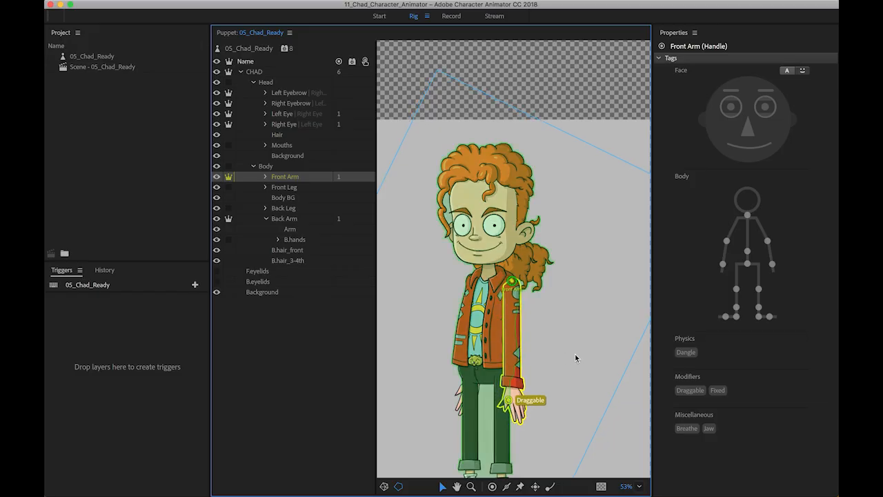
pyautogui.click(547, 339)
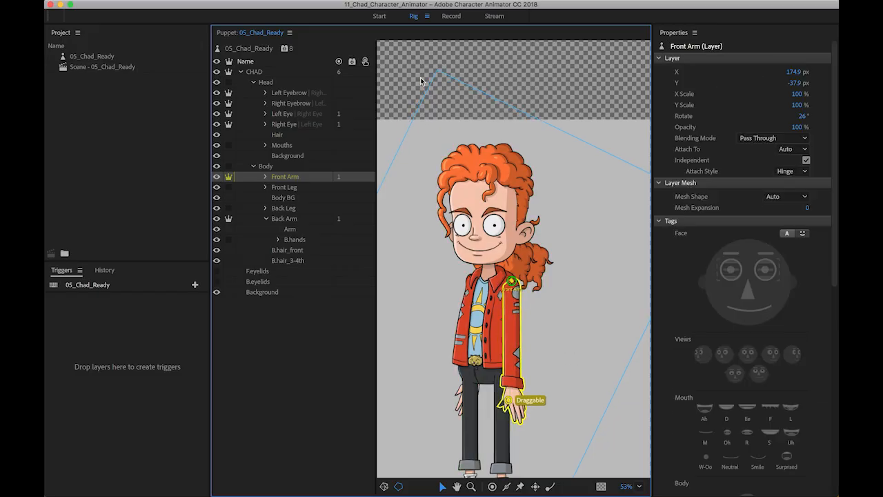
# In the Record workspace, check how the front and back arms bend by moving each hand.
pyautogui.click(452, 17)
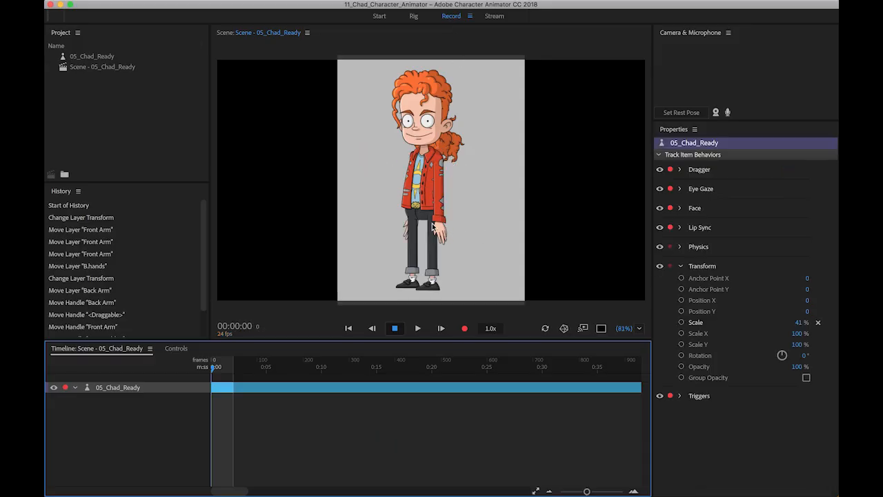
pyautogui.moveTo(434, 226); pyautogui.dragTo(423, 163)
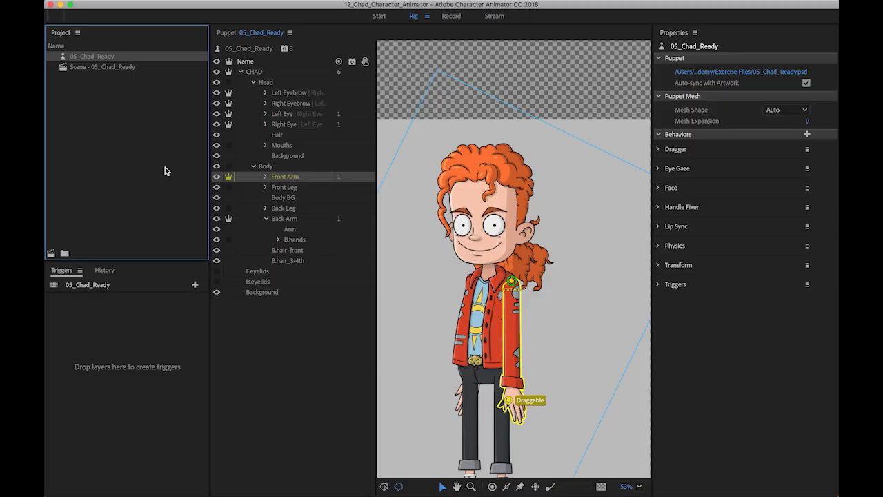
pyautogui.click(451, 15)
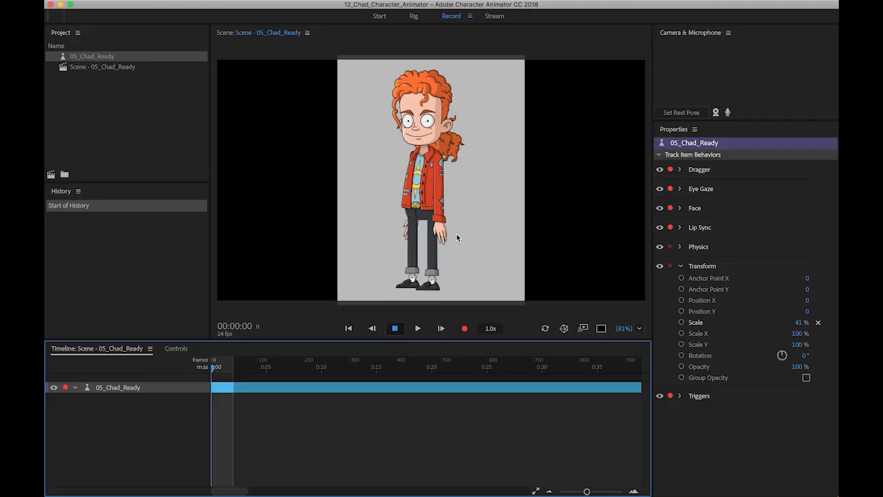
pyautogui.moveTo(441, 234); pyautogui.dragTo(422, 183)
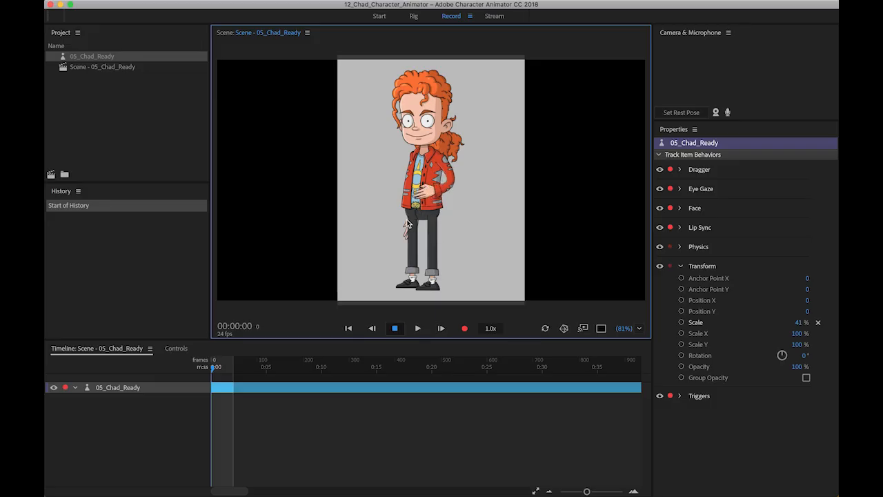
pyautogui.moveTo(407, 226); pyautogui.dragTo(373, 213)
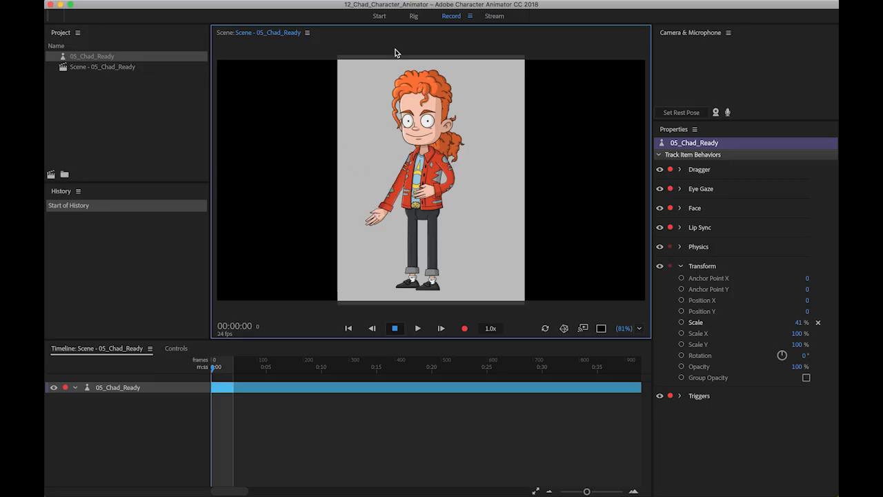
# In the Rig workspace, add two sticks to the Front Arm, one along the upper arm and one along the forearm.
pyautogui.click(414, 18)
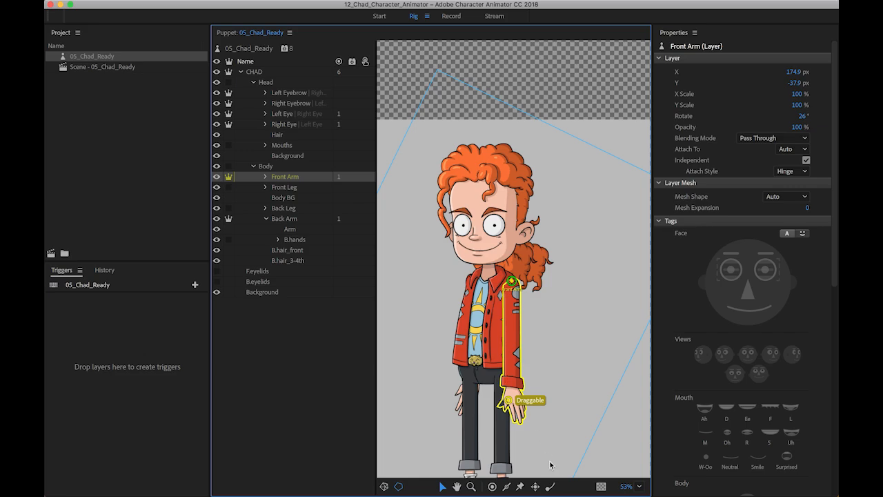
pyautogui.click(510, 487)
pyautogui.moveTo(511, 312); pyautogui.dragTo(511, 394)
pyautogui.click(511, 368)
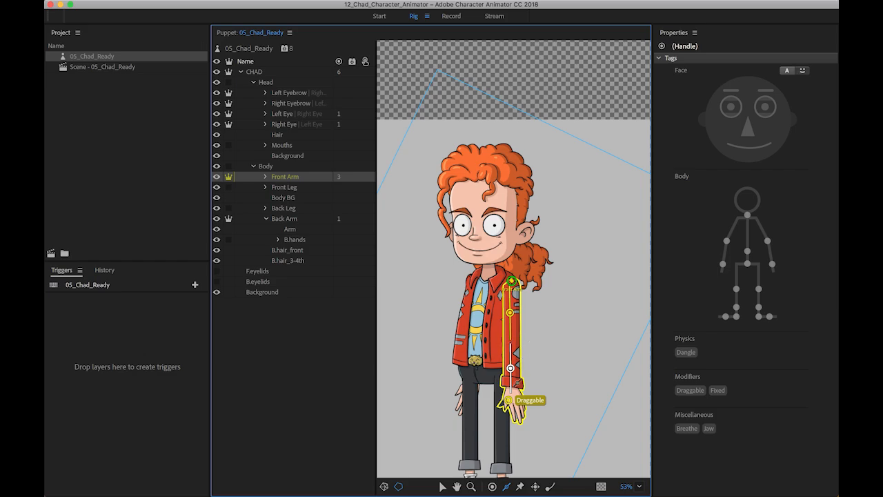
# Test the elbow bend of the Front Arm with its sticks by moving the hand in the Record workspace.
pyautogui.click(451, 16)
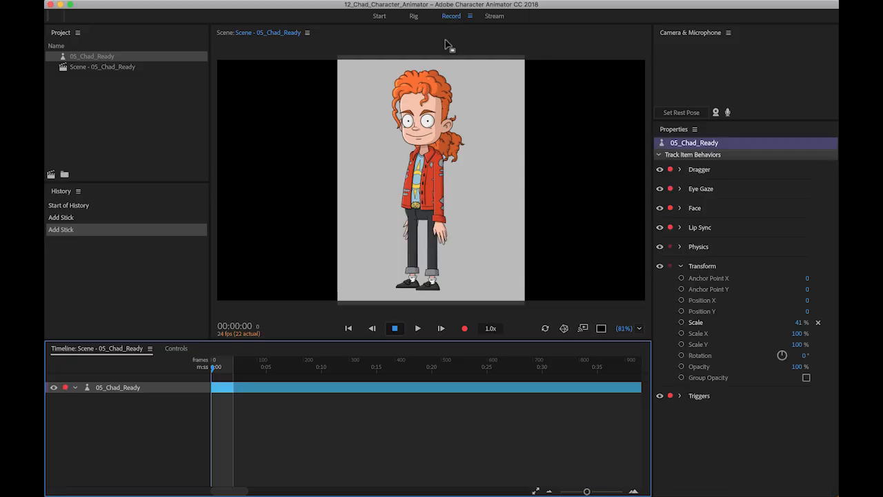
pyautogui.moveTo(441, 228)
pyautogui.mouseDown()
pyautogui.moveTo(438, 203)
pyautogui.moveTo(404, 180)
pyautogui.moveTo(407, 172)
pyautogui.moveTo(431, 219)
pyautogui.moveTo(458, 233)
pyautogui.moveTo(447, 231)
pyautogui.mouseUp()
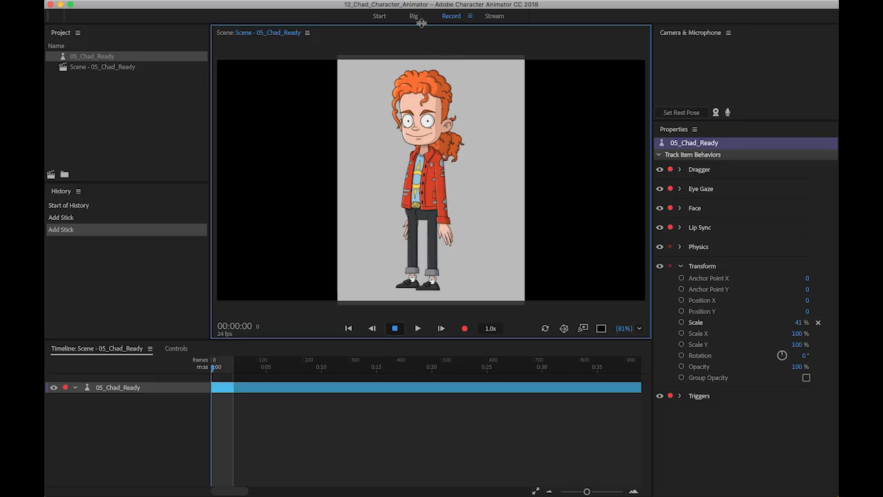
# In the Rig workspace, add one stick along the Back Arm's upper arm and another along its forearm.
pyautogui.click(416, 18)
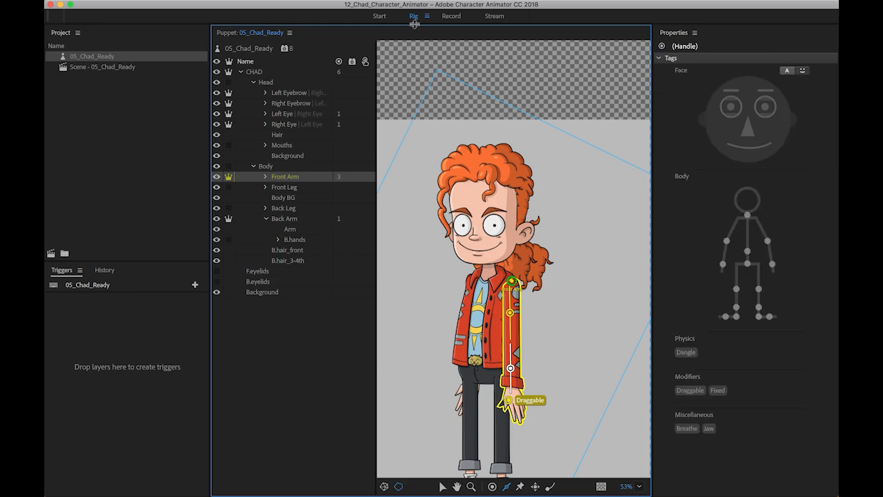
pyautogui.click(292, 221)
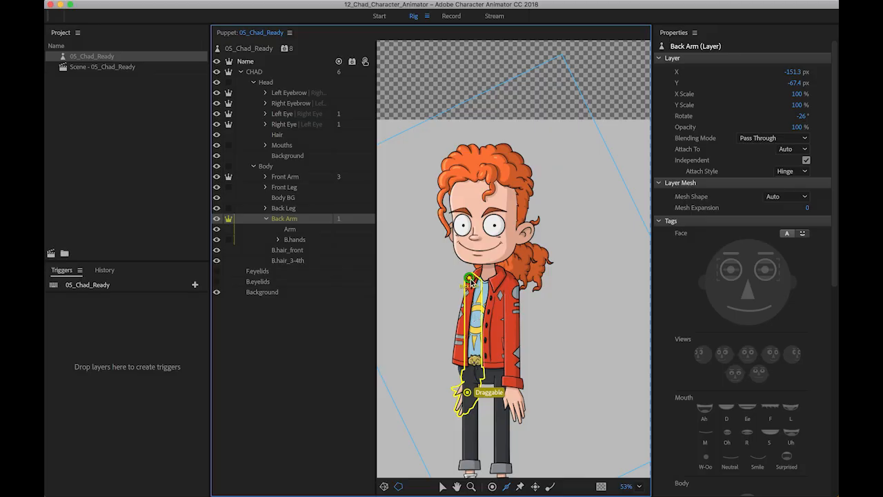
pyautogui.moveTo(470, 283); pyautogui.dragTo(472, 329)
pyautogui.moveTo(472, 336); pyautogui.dragTo(472, 386)
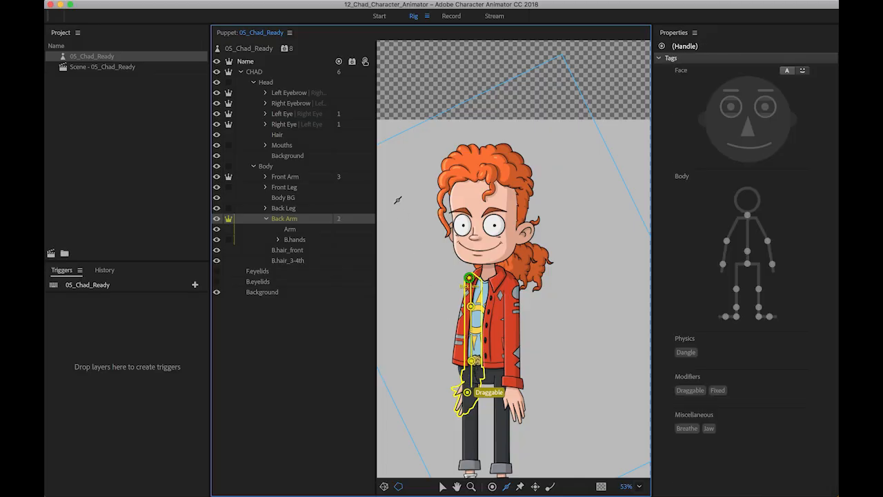
# In the Record workspace, test both elbow bends by raising the back hand beside the head and moving the front hand outward.
pyautogui.click(451, 17)
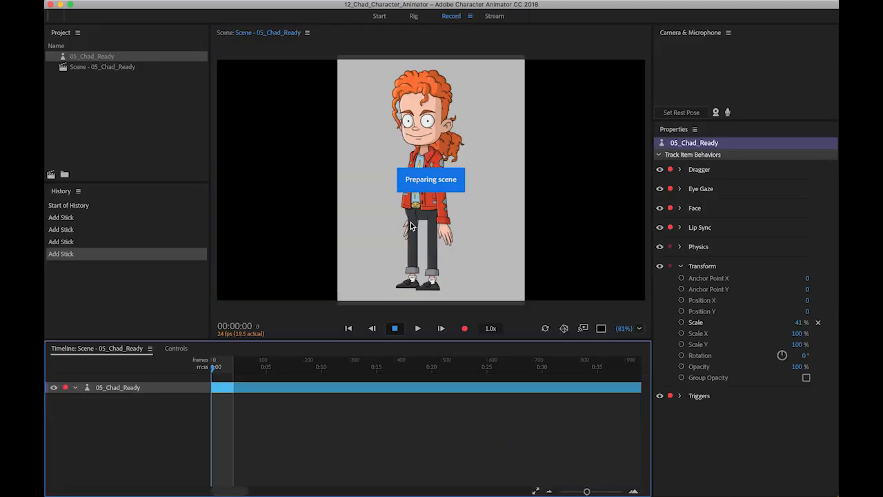
pyautogui.moveTo(410, 225); pyautogui.dragTo(373, 112)
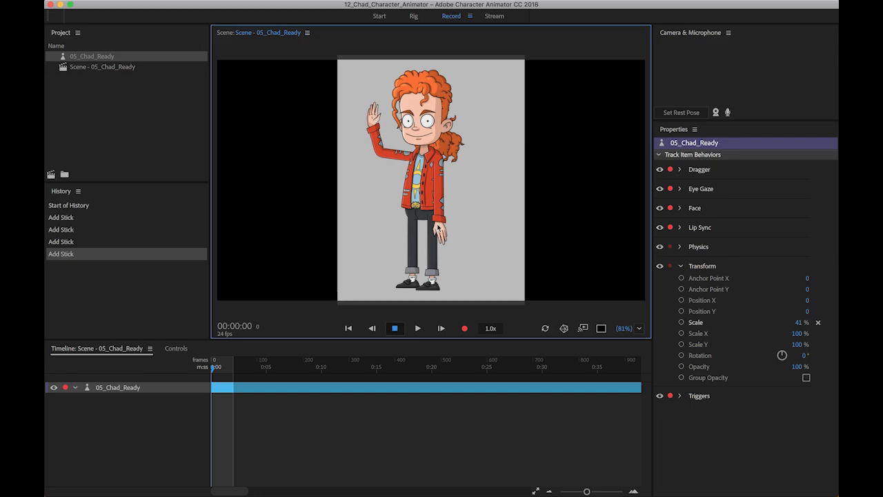
pyautogui.moveTo(437, 224); pyautogui.dragTo(476, 182)
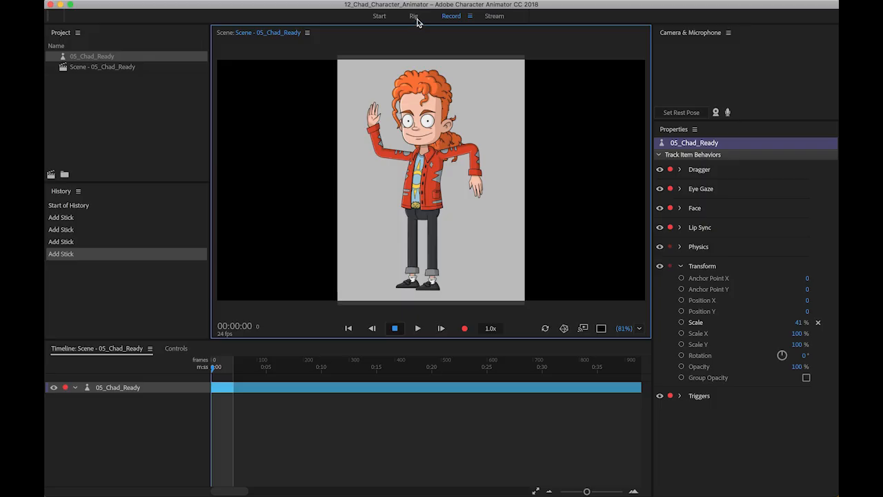
# Return to the Rig workspace and review the puppet's Hair, B.hair_front and B.hair_3-4th layers.
pyautogui.click(417, 21)
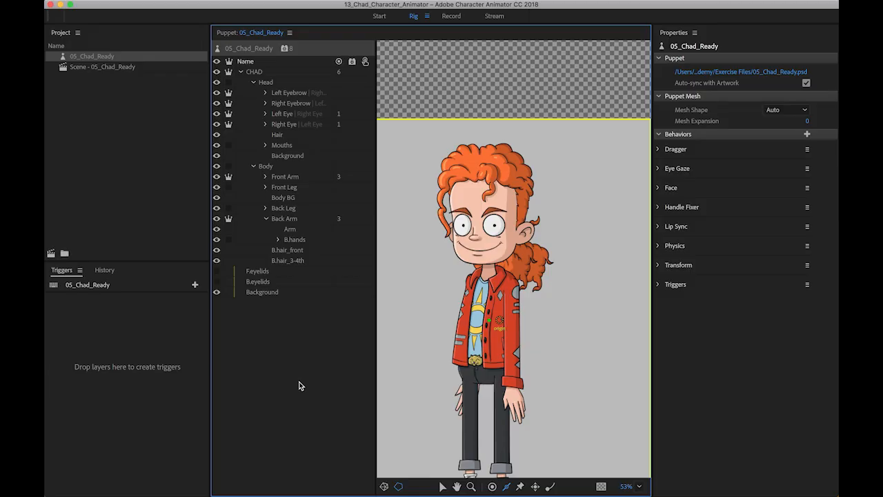
pyautogui.click(277, 136)
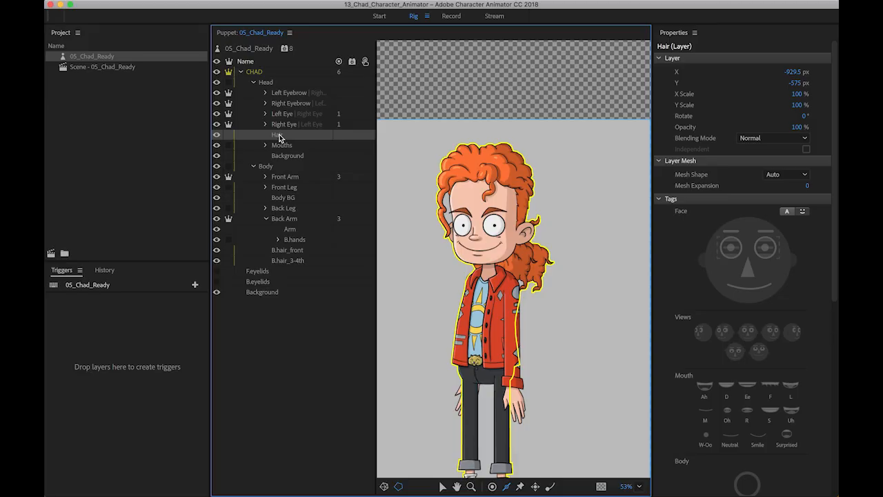
pyautogui.click(298, 253)
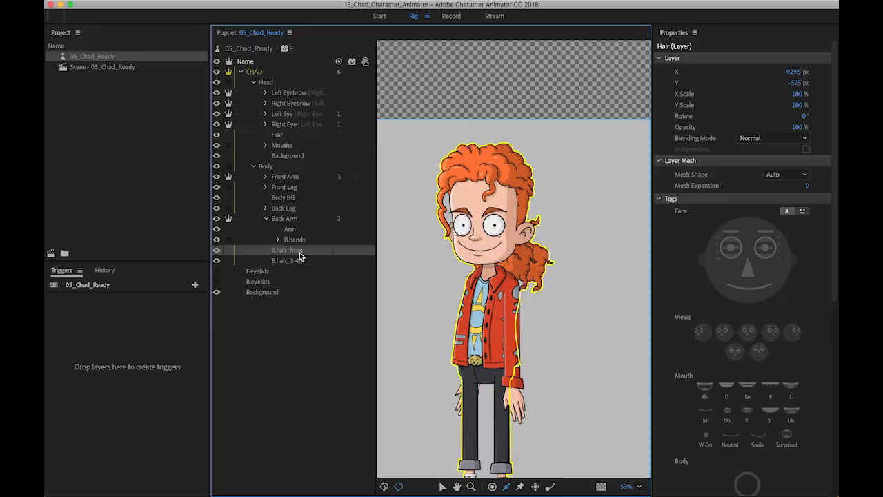
pyautogui.click(300, 260)
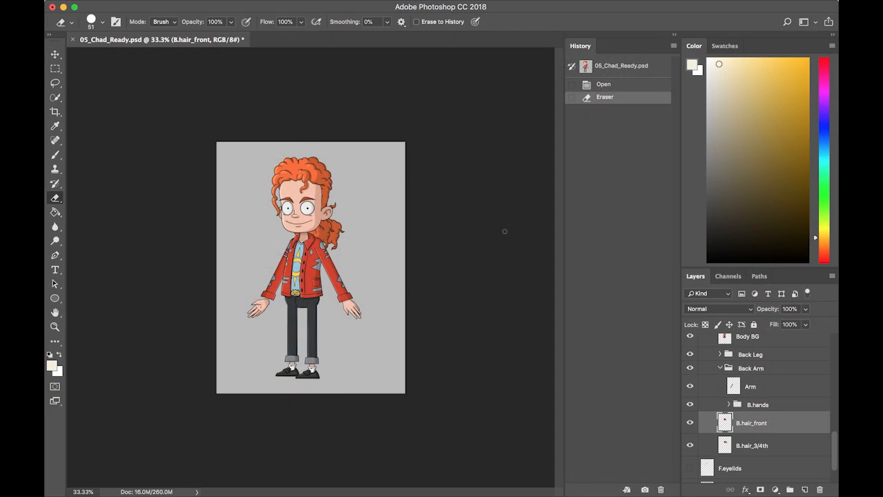
# In Photoshop, create two new layer groups directly above the B.hair_front layer in 05_Chad_Ready.psd.
pyautogui.scroll(-2, 778, 402)
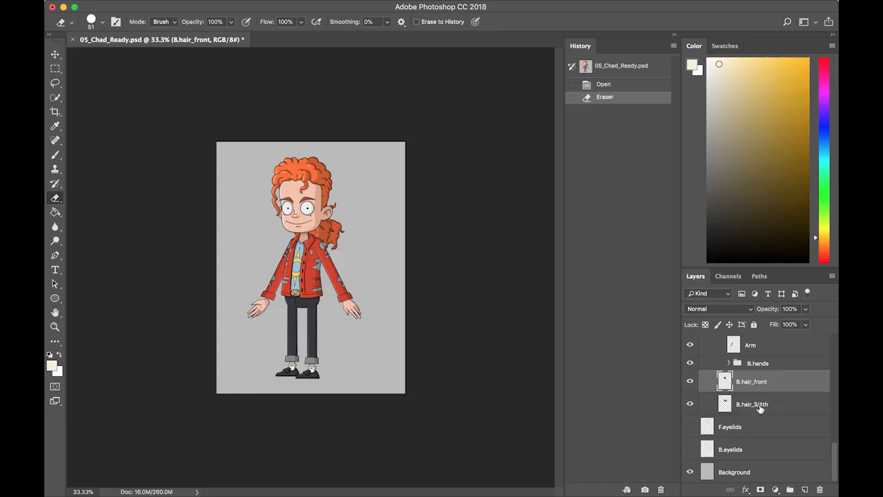
pyautogui.click(757, 407)
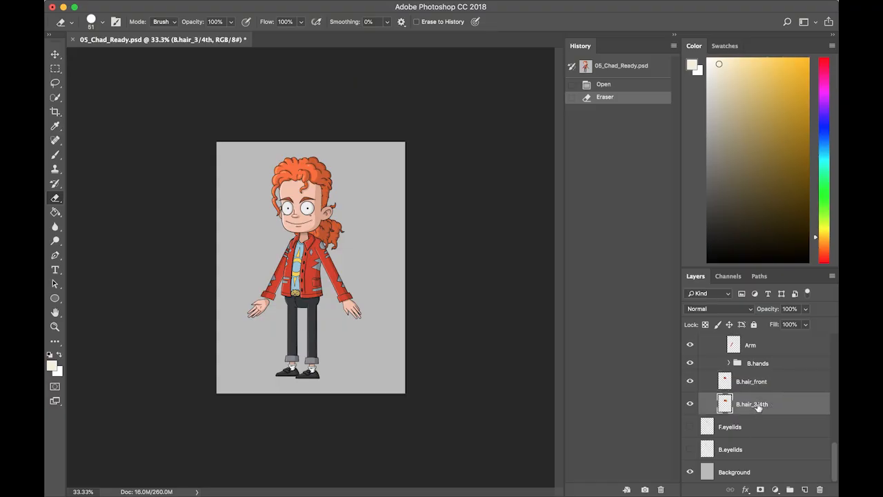
pyautogui.click(753, 384)
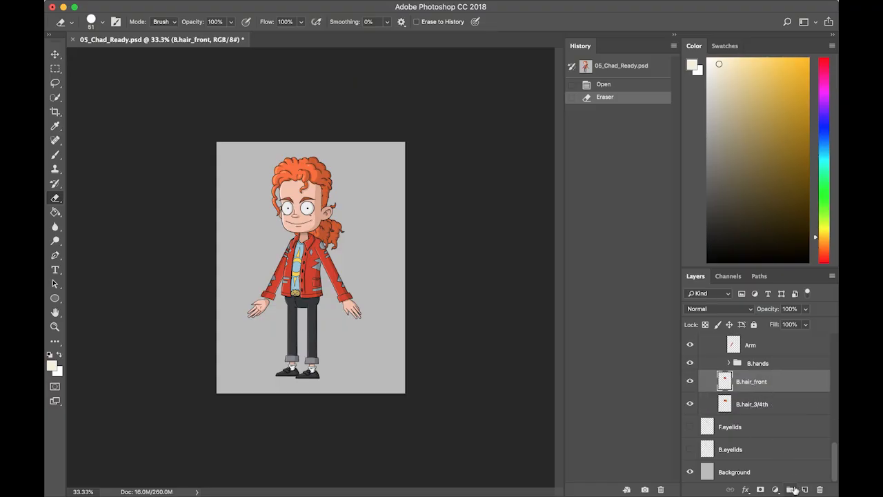
pyautogui.click(790, 489)
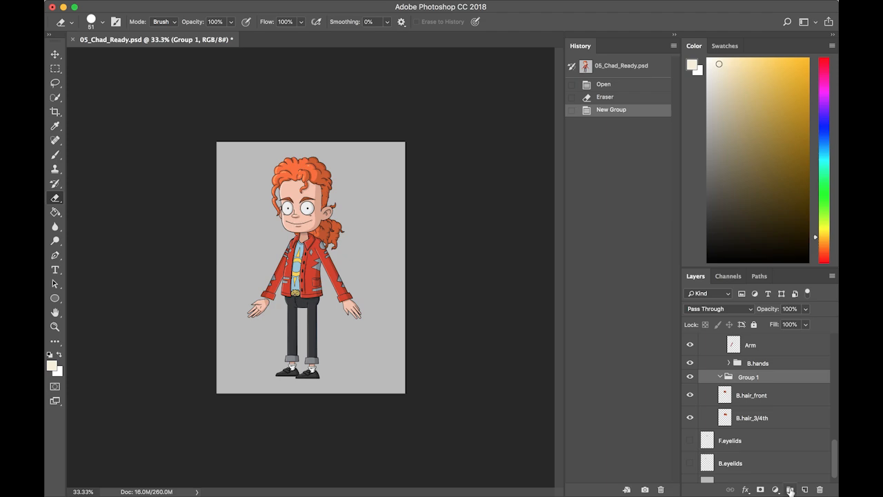
pyautogui.click(790, 489)
# Rename the lower new group "B.Hair 1" and the upper one "B.Hair 2".
pyautogui.click(752, 394)
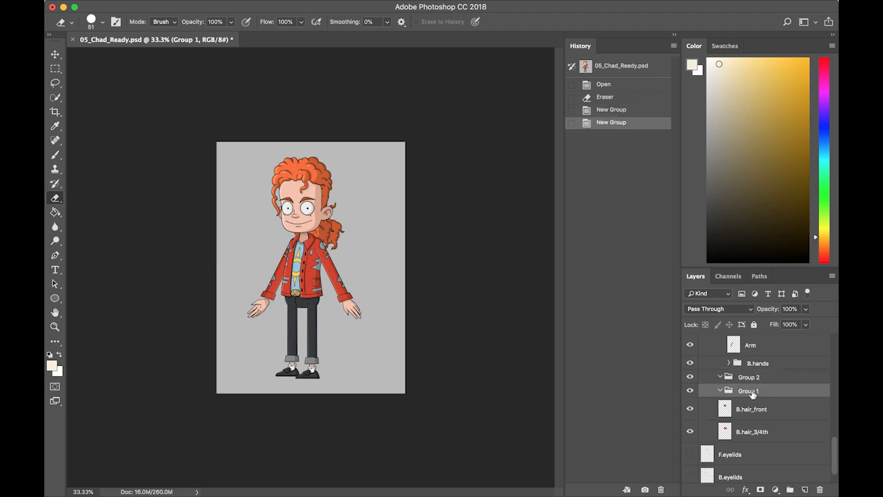
pyautogui.doubleClick(750, 392)
pyautogui.write('B.Hair 1')
pyautogui.press('Return')
pyautogui.scroll(-1, 758, 372)
pyautogui.doubleClick(758, 369)
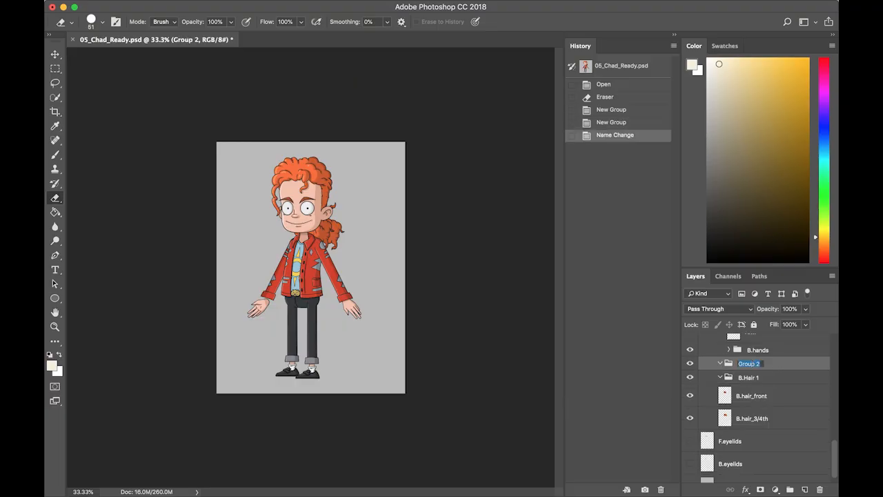
pyautogui.write('B.Hair 2')
pyautogui.press('Return')
# Put B.hair_front inside B.Hair 1 and B.hair_3/4th inside B.Hair 2, collapse both groups, and place B.Hair 2 below B.Hair 1.
pyautogui.moveTo(742, 396); pyautogui.dragTo(756, 367)
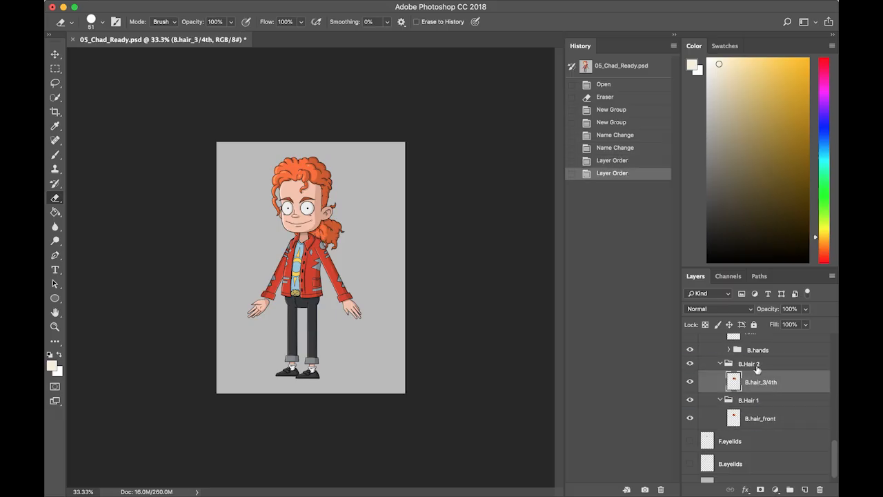
pyautogui.click(721, 400)
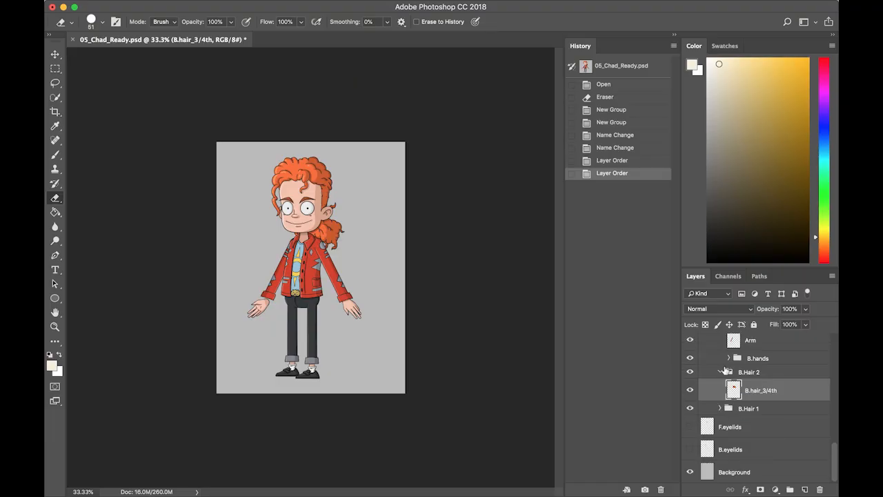
pyautogui.click(722, 372)
pyautogui.moveTo(744, 394); pyautogui.dragTo(759, 408)
# Create a group named "Front Hair" in the Head folder, move the Hair layer into it, and collapse the group.
pyautogui.scroll(3, 777, 407)
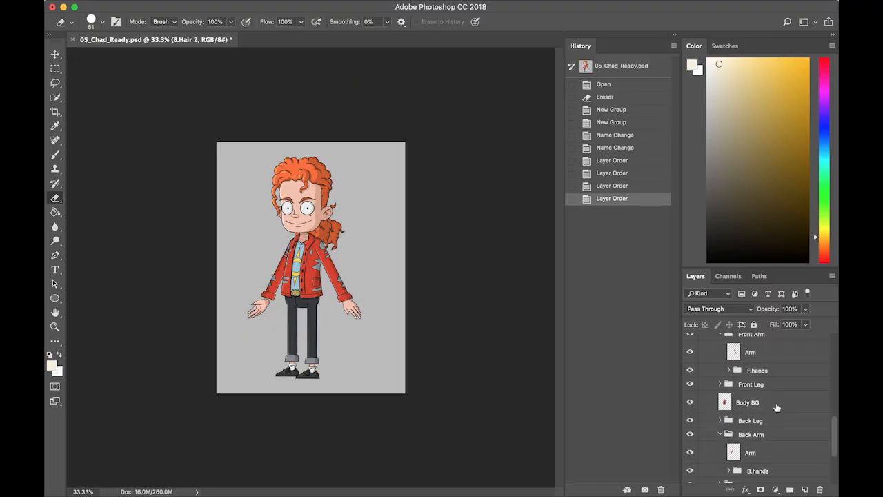
pyautogui.scroll(4, 777, 407)
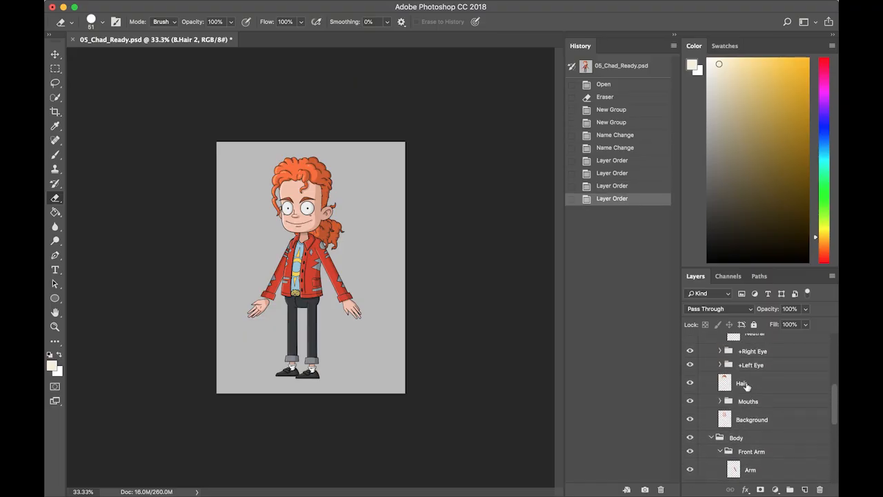
pyautogui.click(745, 385)
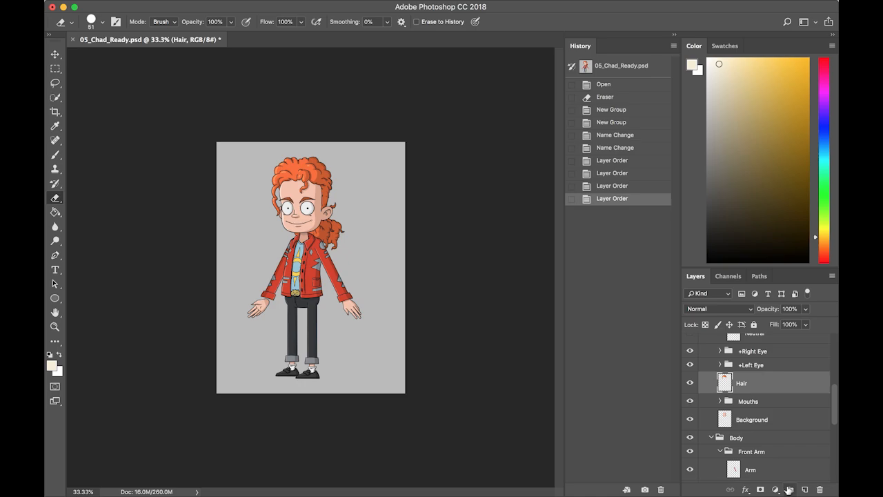
pyautogui.click(790, 489)
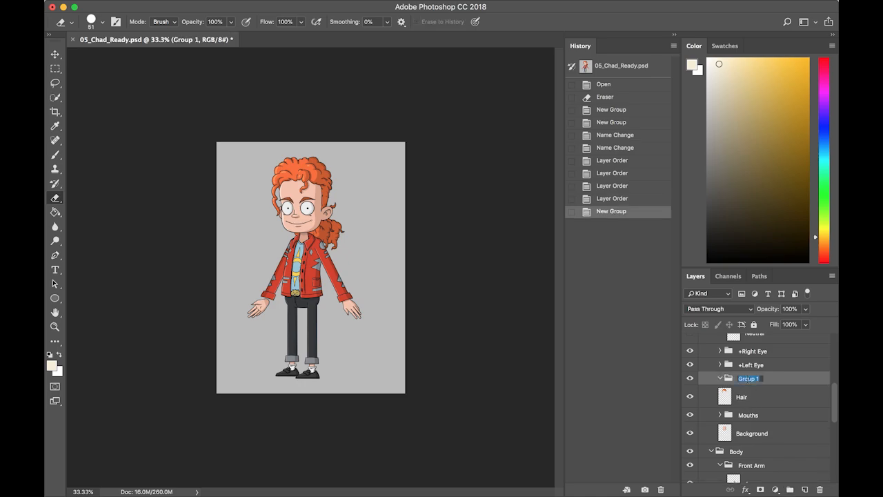
pyautogui.write('Front Hair')
pyautogui.press('Return')
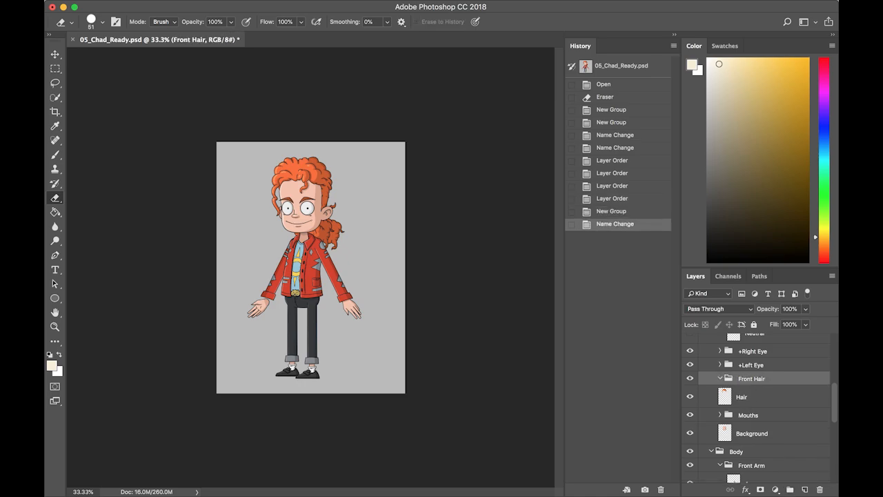
pyautogui.moveTo(736, 397); pyautogui.dragTo(754, 385)
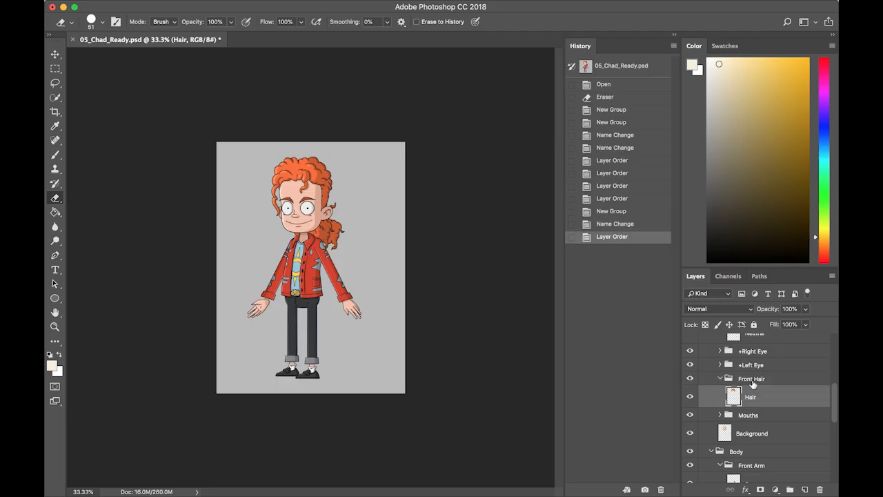
pyautogui.click(720, 379)
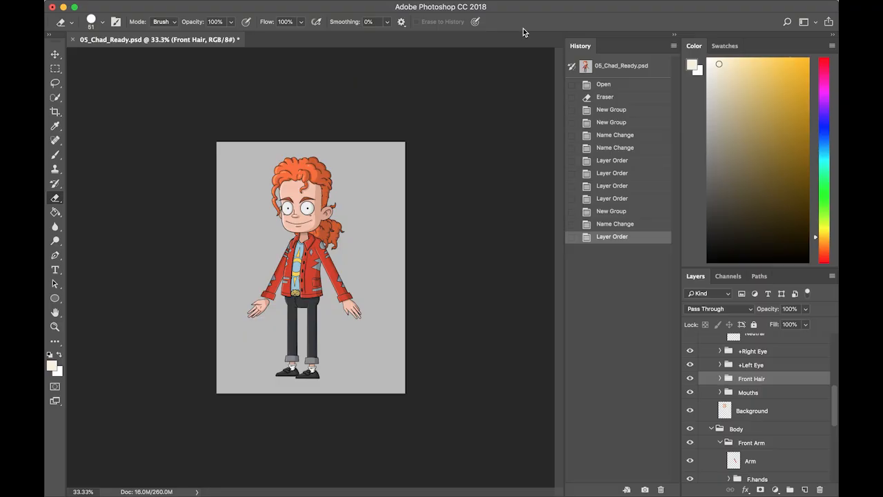
# Save the artwork as a new Photoshop file named 14_Chad_Hair_Grouped.psd with Maximize Compatibility on.
pyautogui.press('super+shift+s')
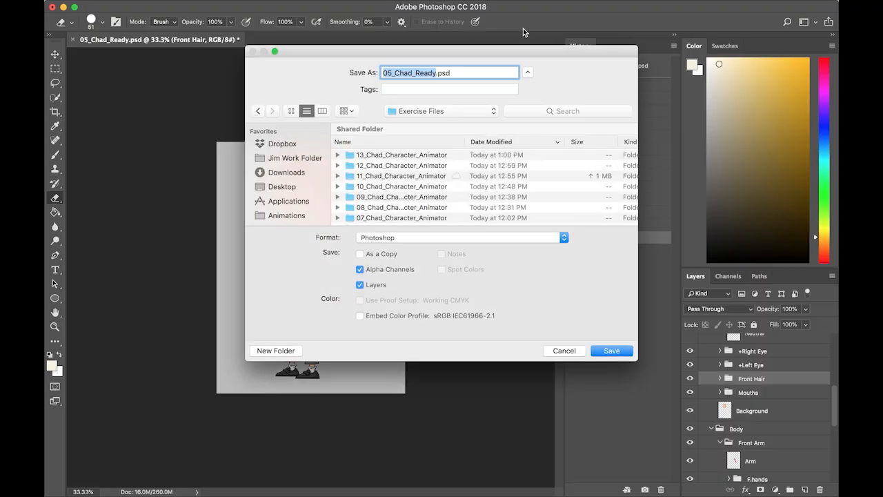
pyautogui.click(381, 72)
pyautogui.press('Delete')
pyautogui.press('Delete')
pyautogui.write('14')
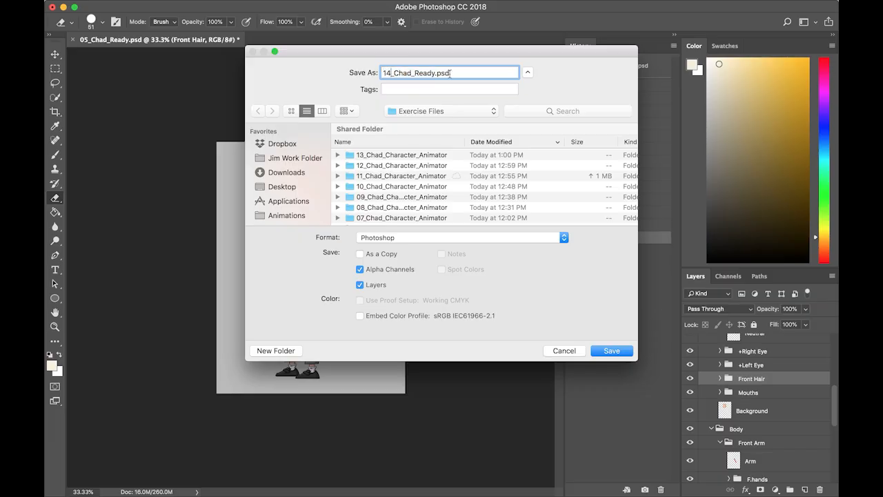
pyautogui.moveTo(436, 73); pyautogui.dragTo(414, 73)
pyautogui.write('Hair_Grp')
pyautogui.press('BackSpace')
pyautogui.press('BackSpace')
pyautogui.write('rouped')
pyautogui.press('Return')
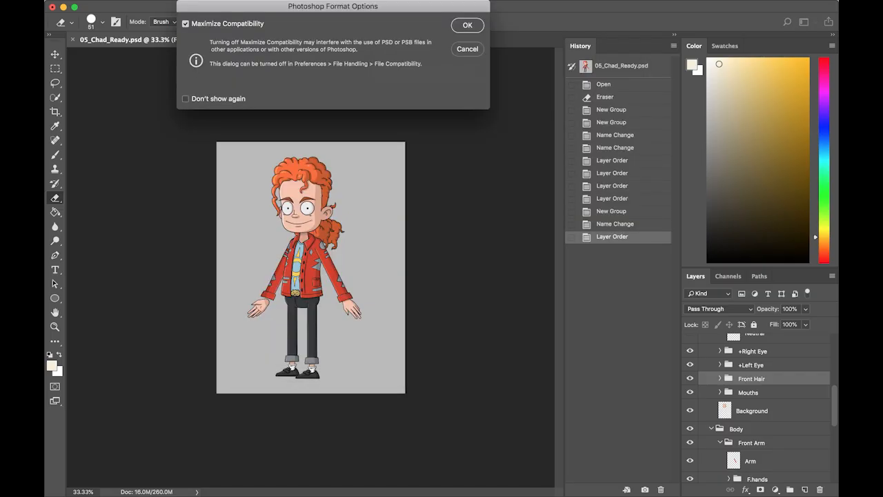
pyautogui.click(464, 25)
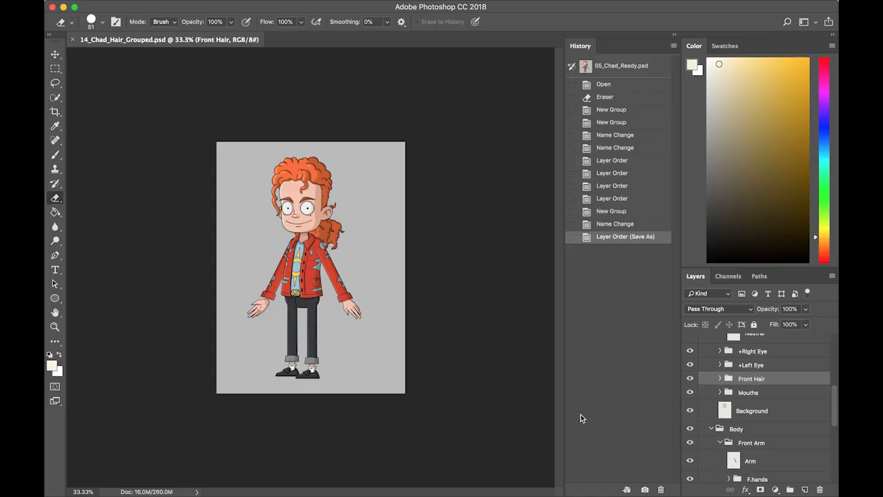
# Switch to Character Animator and replace the 05_Chad_Ready puppet's source artwork with 14_Chad_Hair_Grouped.psd.
pyautogui.moveTo(596, 493)
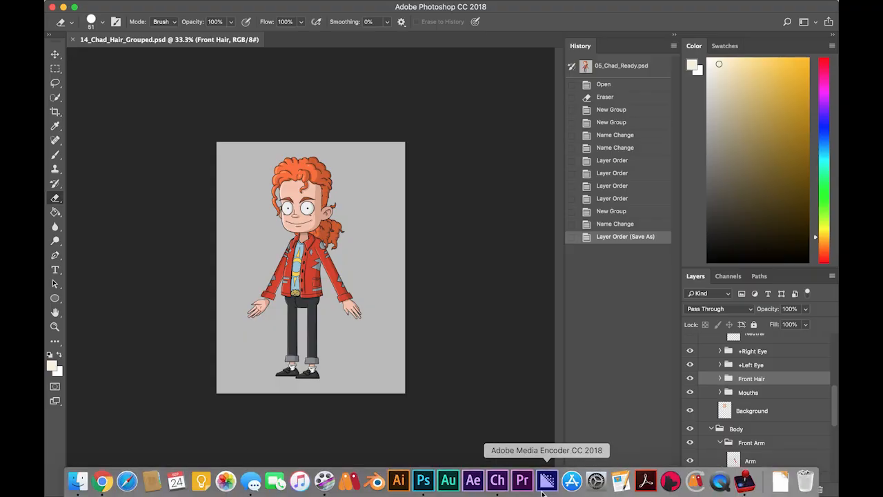
pyautogui.click(497, 481)
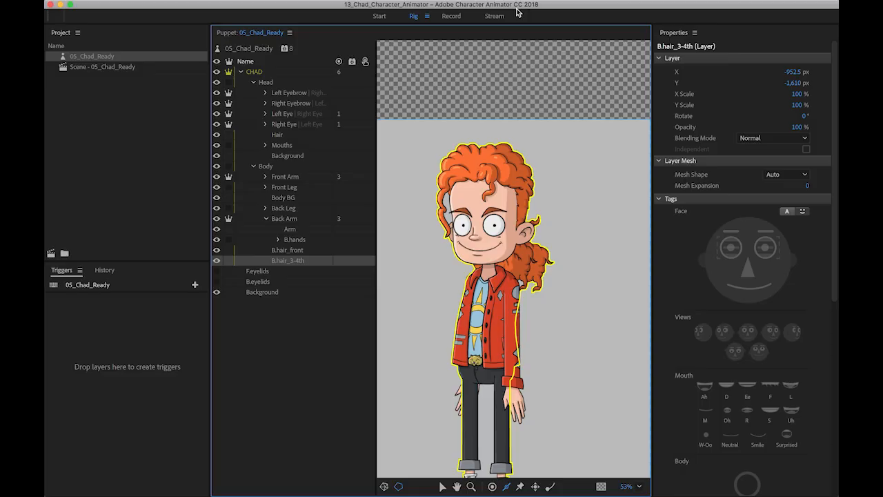
pyautogui.click(268, 73)
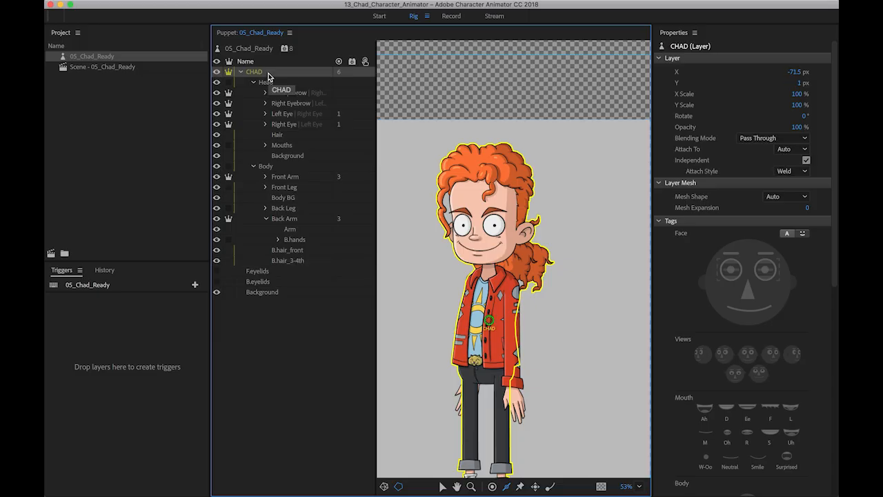
pyautogui.click(91, 58)
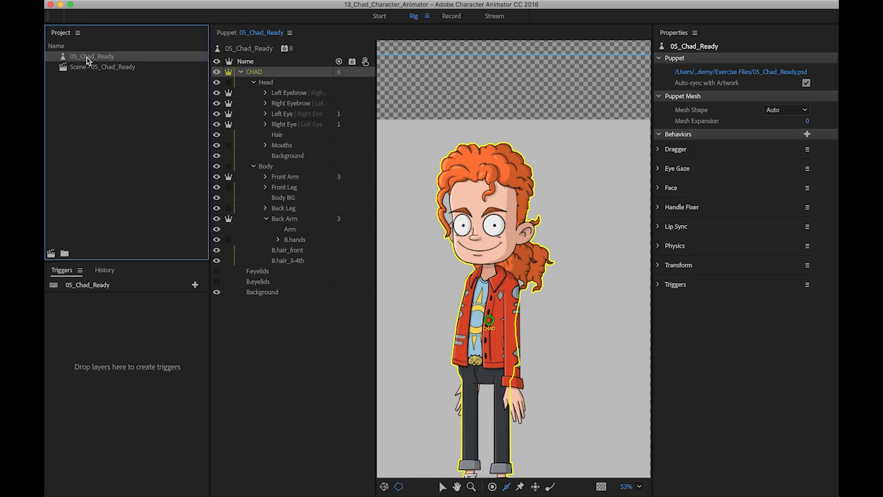
pyautogui.click(761, 72)
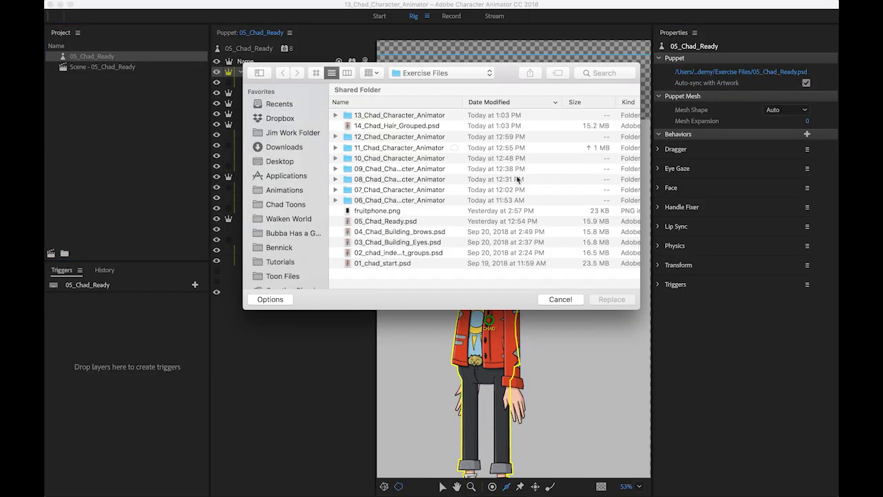
pyautogui.click(377, 127)
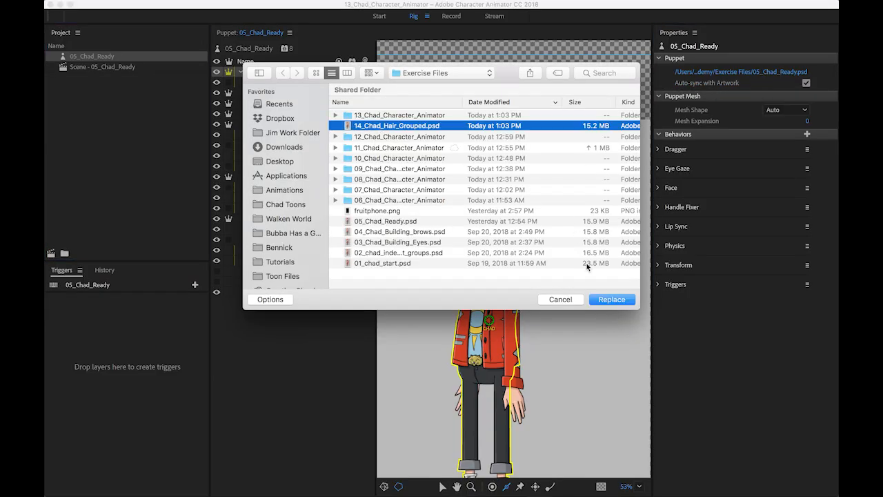
pyautogui.click(613, 300)
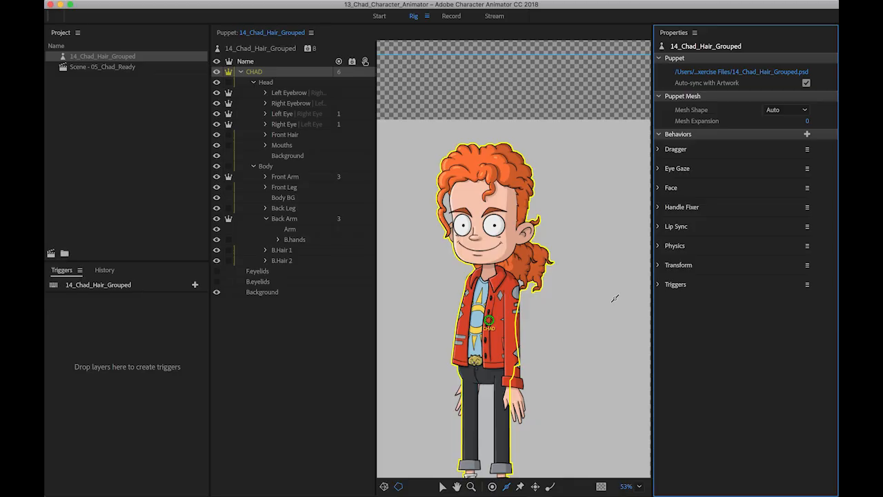
# Inspect the existing handles on the CHAD and Front Arm layers and look at the B.Hair 1 and B.Hair 2 layers.
pyautogui.click(270, 72)
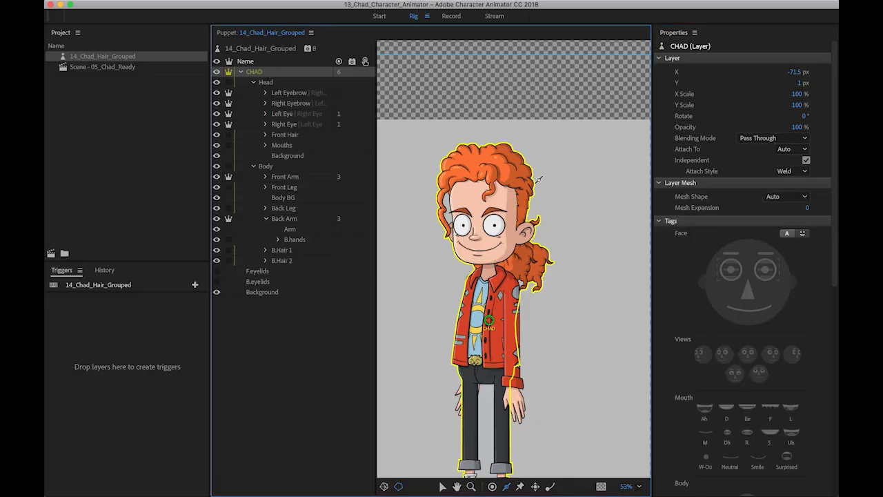
pyautogui.scroll(-3, 572, 134)
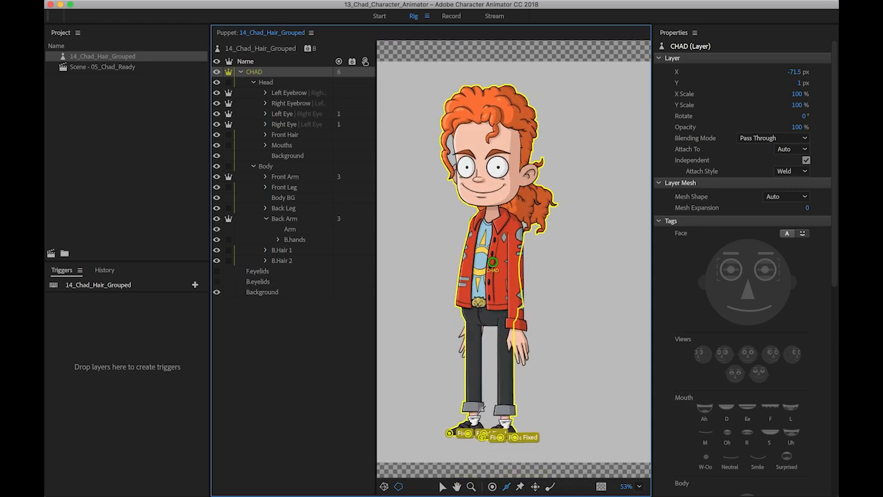
pyautogui.click(306, 178)
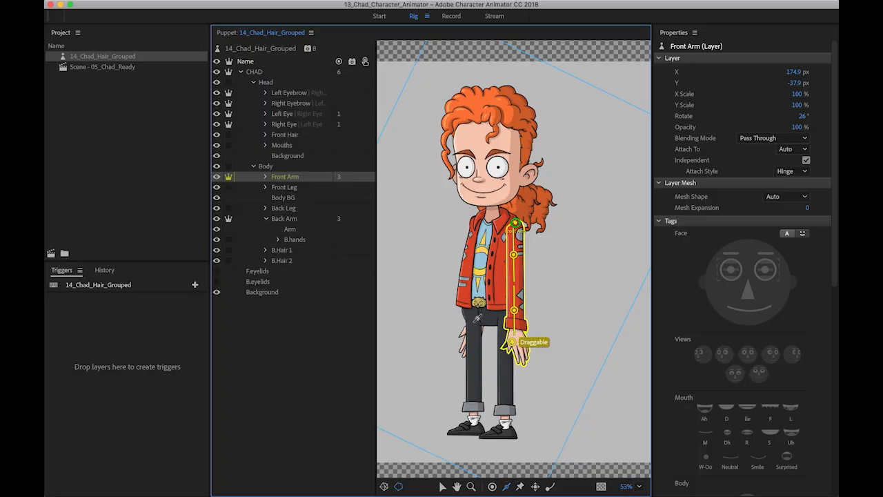
pyautogui.click(281, 252)
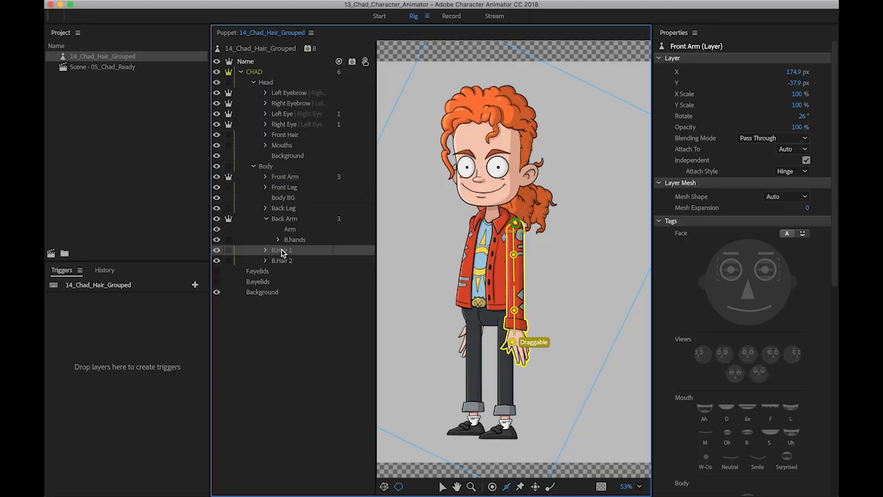
pyautogui.click(282, 260)
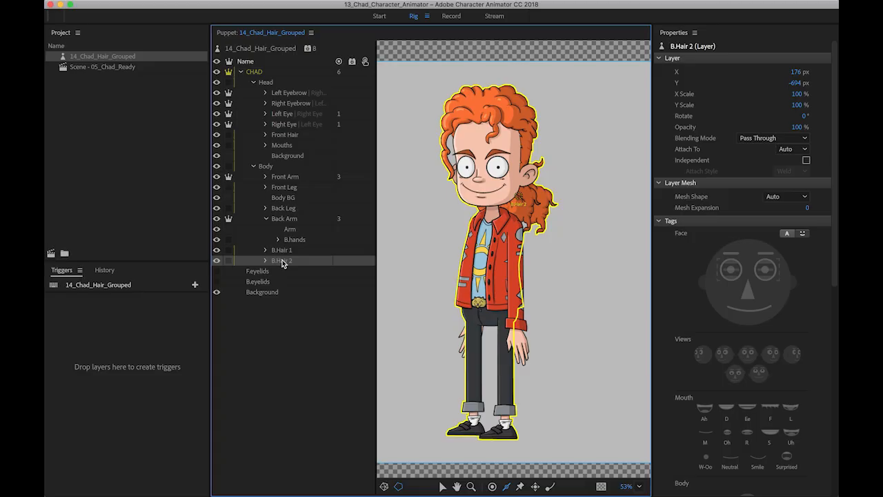
# Make the Front Hair, B.Hair 1 and B.Hair 2 layers independent.
pyautogui.click(283, 135)
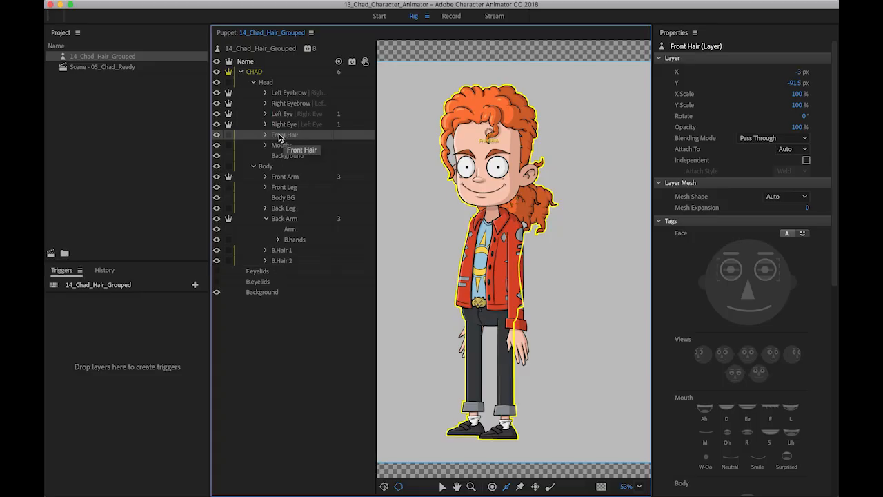
pyautogui.click(228, 136)
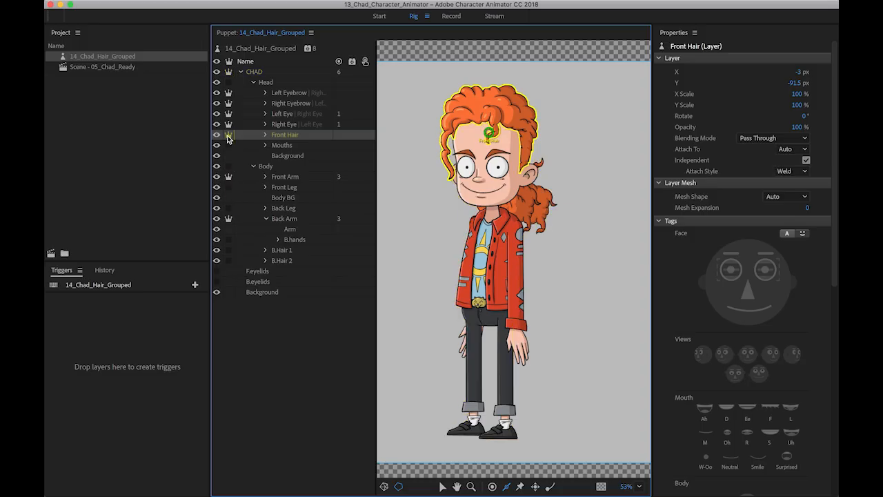
pyautogui.click(228, 250)
pyautogui.click(228, 261)
# Move the Front Hair origin handle up into the hair above the forehead and add Dangle handles to the forehead curl and the hanging side lock.
pyautogui.click(442, 486)
pyautogui.moveTo(488, 133); pyautogui.dragTo(484, 113)
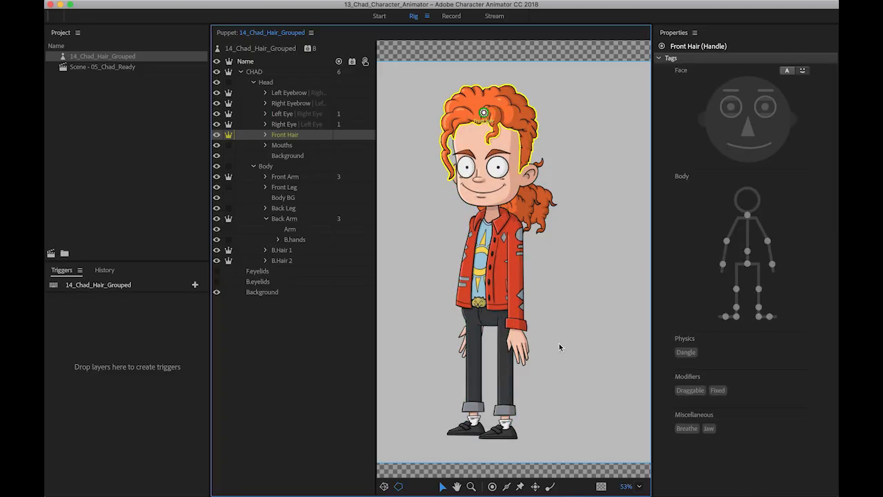
pyautogui.click(549, 487)
pyautogui.click(444, 157)
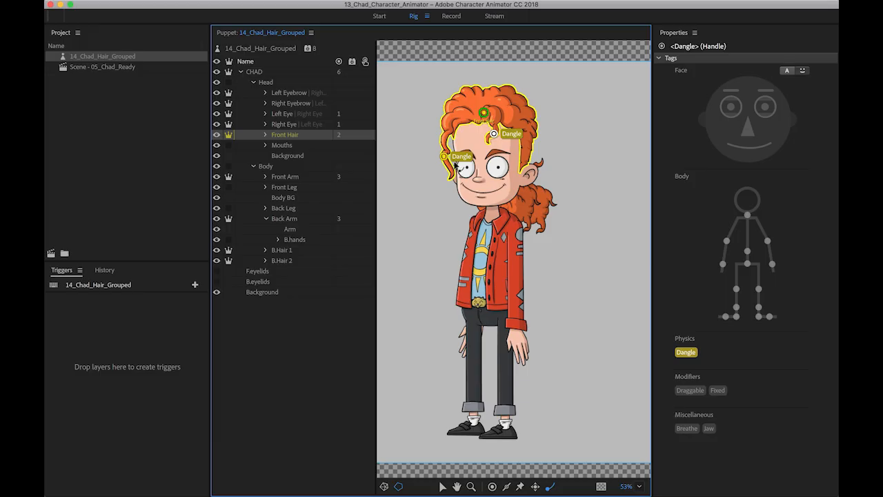
# Reposition the B.Hair 1 origin handle slightly at the ponytail's base and add three Dangle handles across its lower tip, middle and neck side.
pyautogui.click(294, 252)
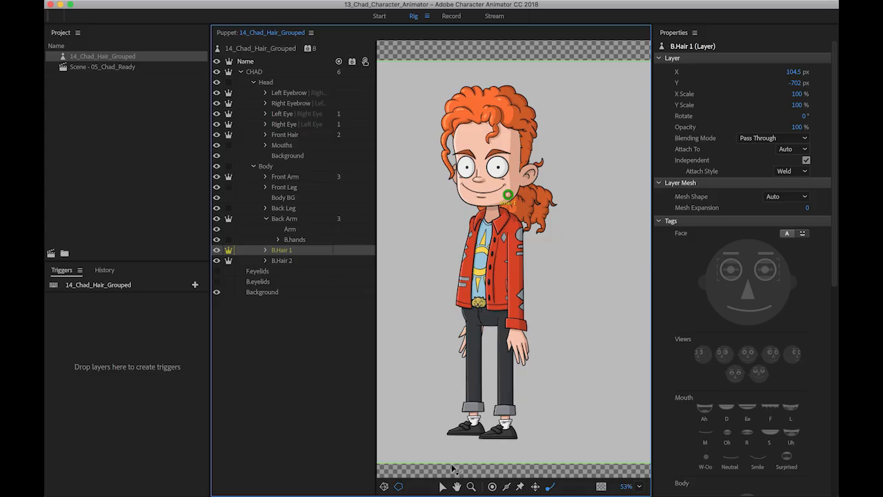
pyautogui.click(443, 486)
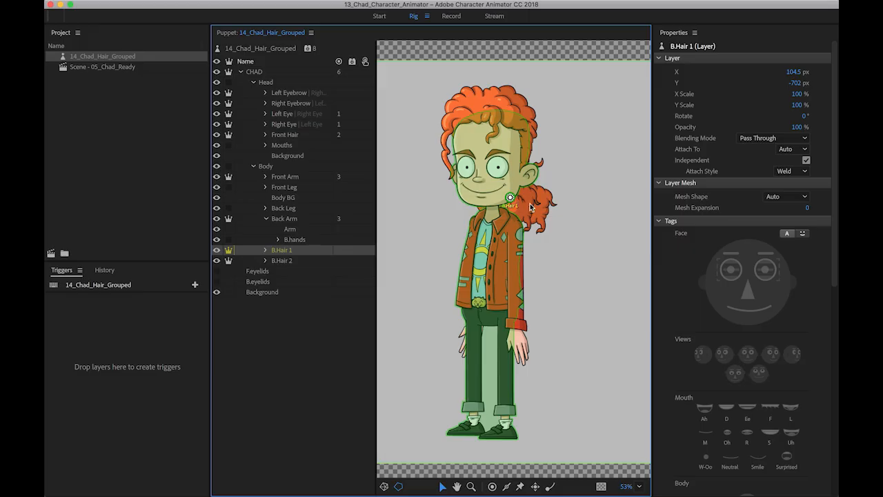
pyautogui.click(530, 207)
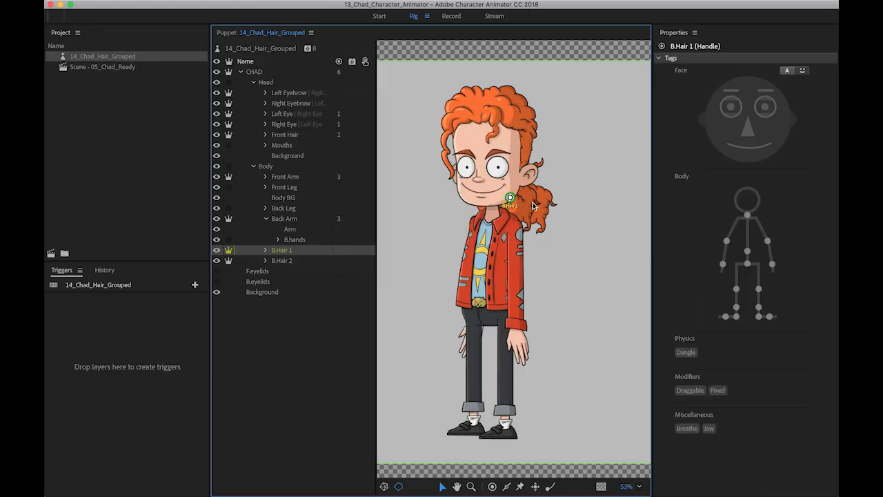
pyautogui.click(550, 486)
pyautogui.click(528, 227)
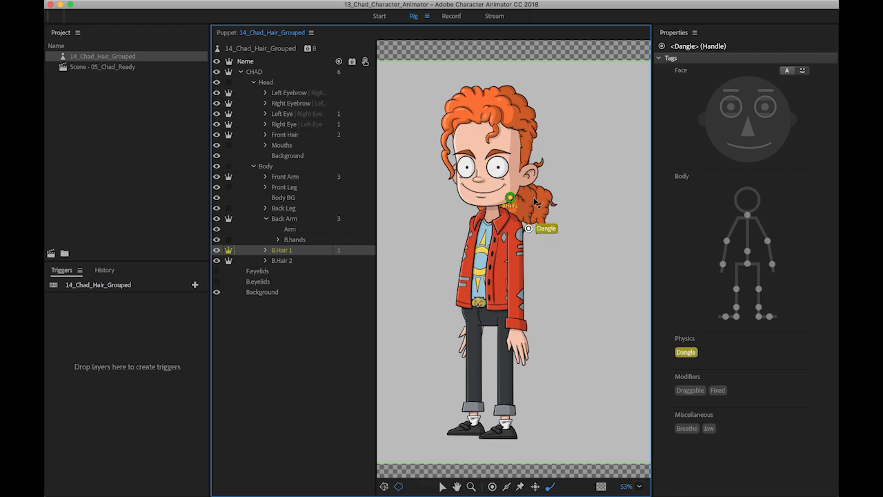
pyautogui.click(534, 199)
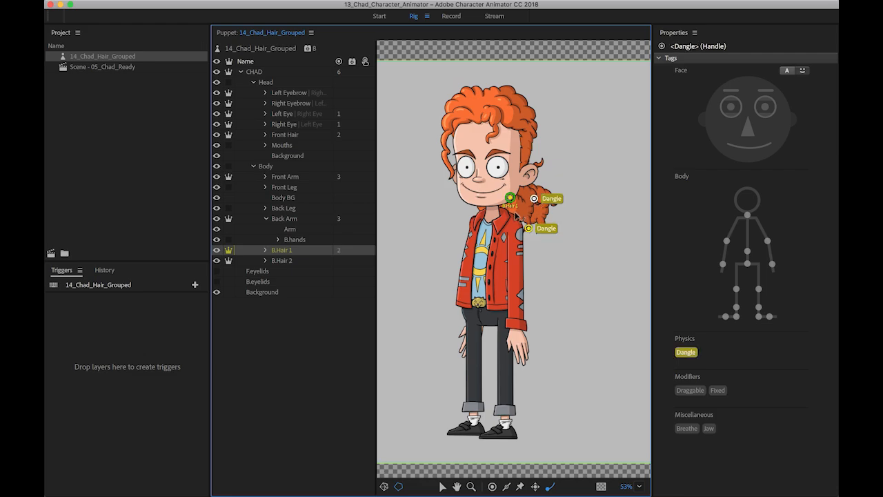
pyautogui.click(515, 213)
# Move the B.Hair 2 origin handle up to just below the ear and add three Dangle handles at the ponytail's lower tip, outer edge and inner part.
pyautogui.click(302, 261)
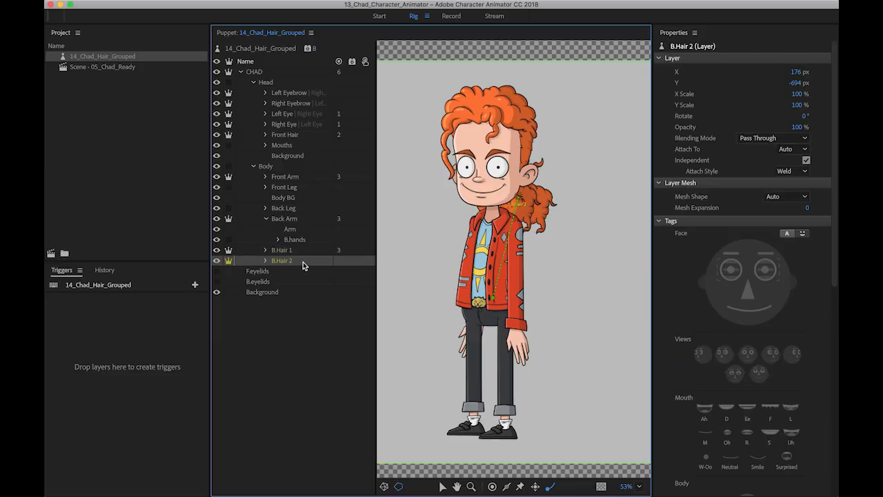
pyautogui.click(443, 487)
pyautogui.moveTo(521, 195); pyautogui.dragTo(520, 187)
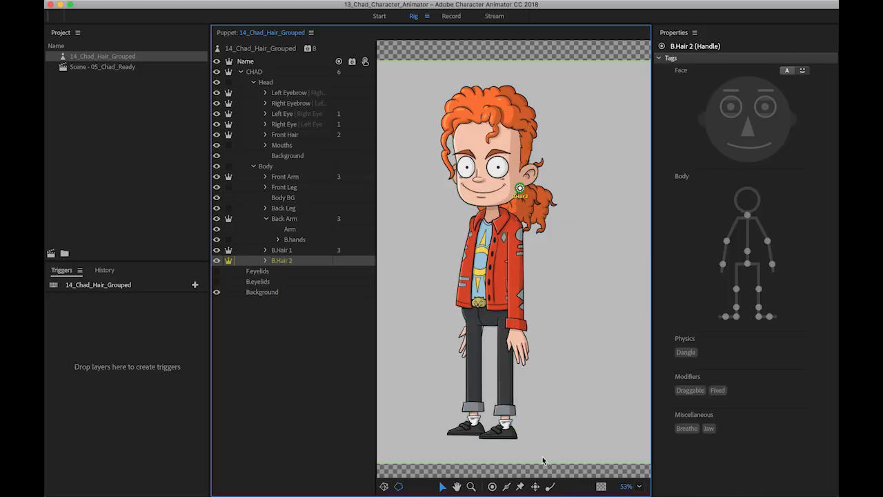
pyautogui.click(550, 487)
pyautogui.click(542, 229)
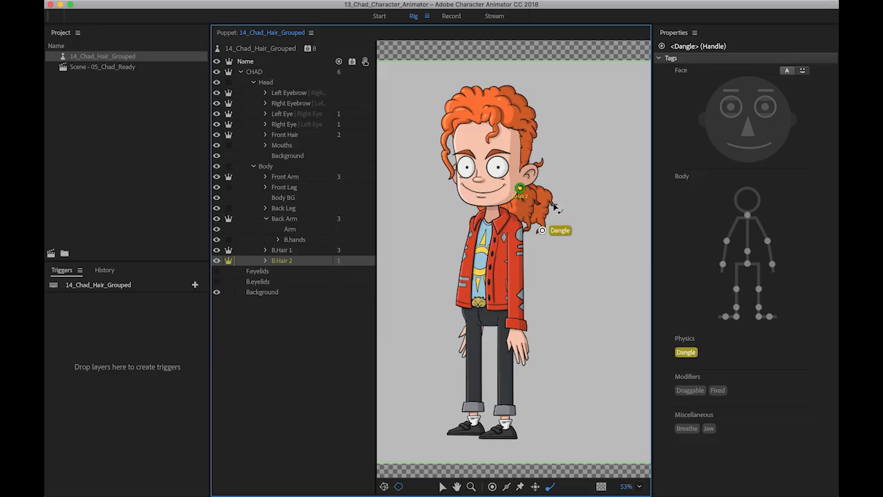
pyautogui.click(553, 204)
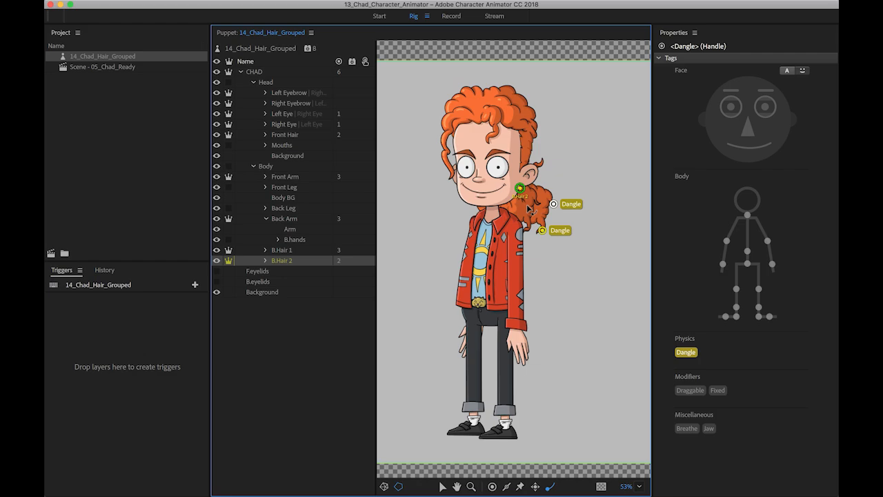
pyautogui.click(527, 205)
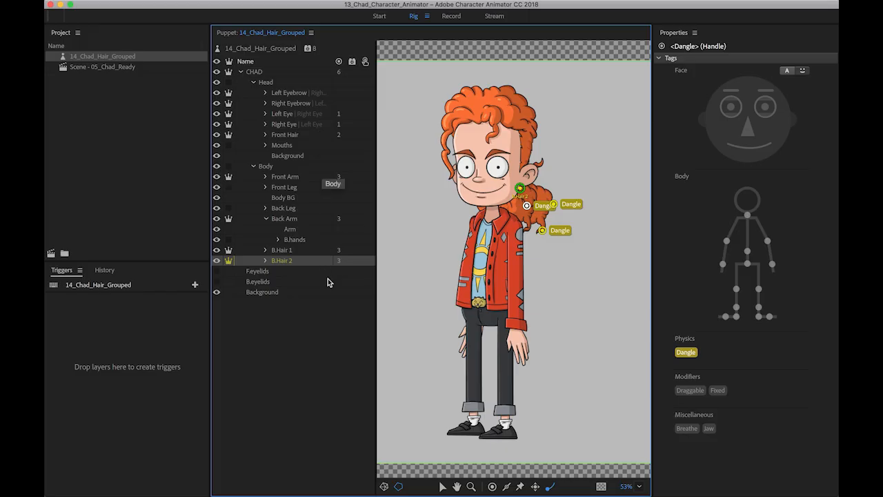
# Open the Record workspace and test the hair movement with the webcam on, switching the webcam off to finish.
pyautogui.click(451, 16)
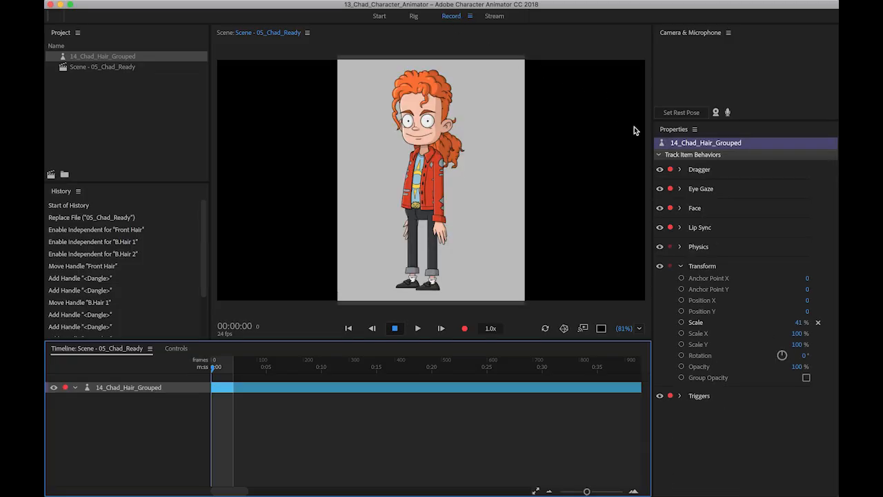
pyautogui.click(716, 114)
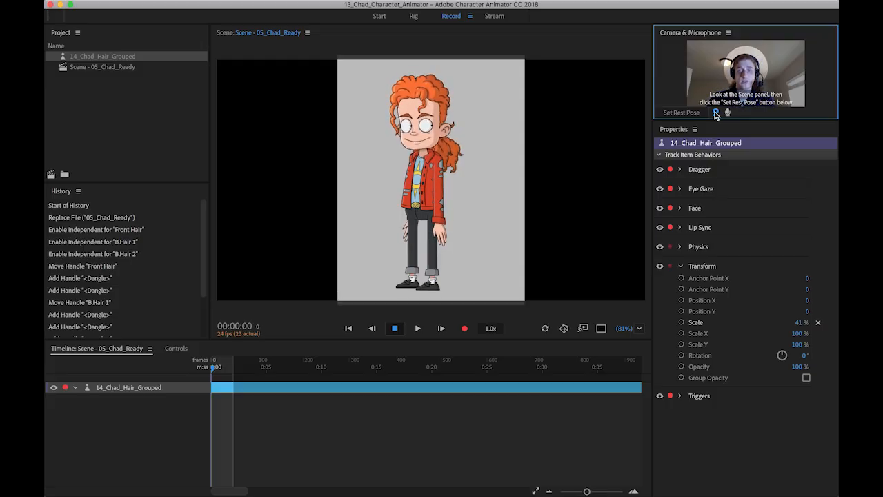
pyautogui.click(716, 112)
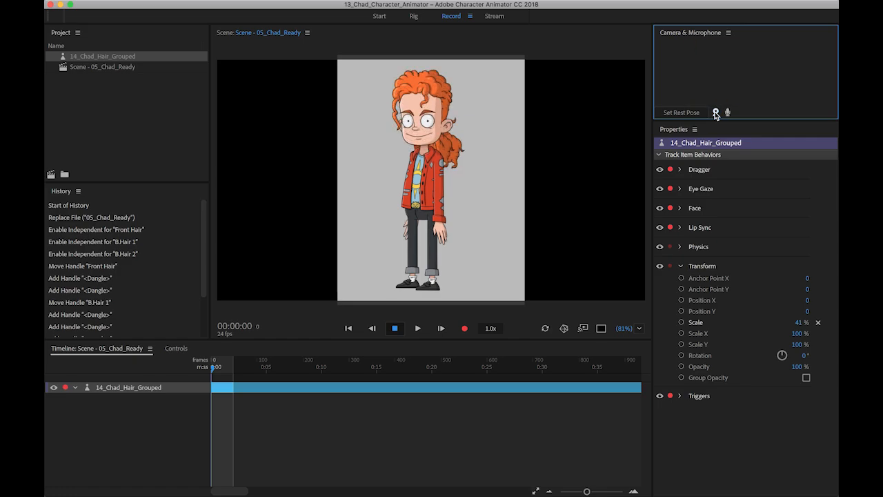